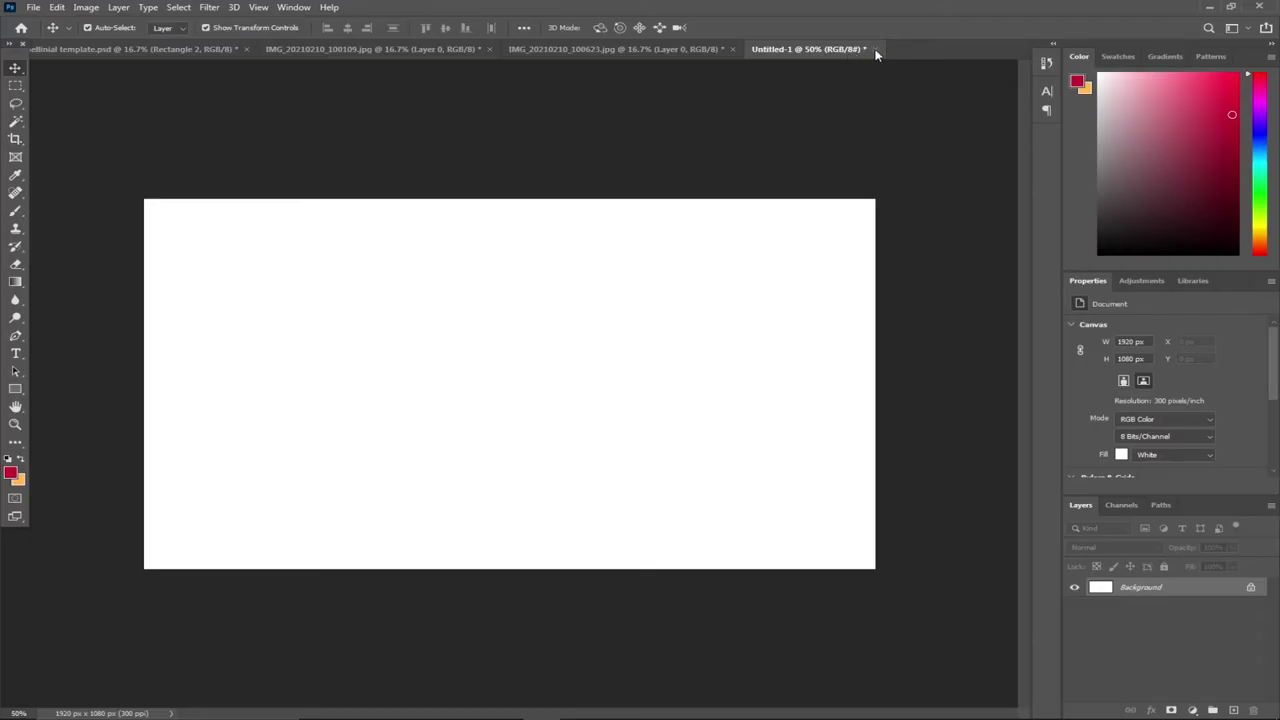
Close the blank Untitled-1 document without saving, leaving the portrait photo showing.
left_click(875, 48)
left_click(633, 273)
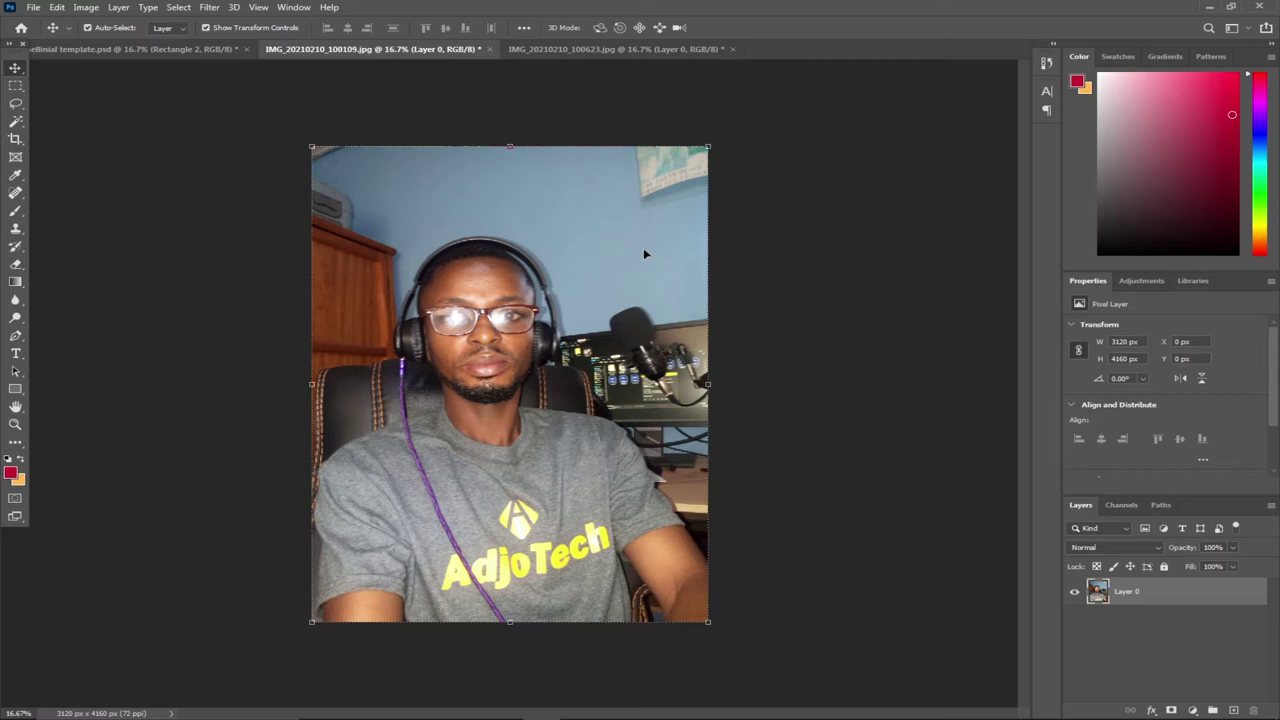
left_click(33, 7)
Create a new white 1920 × 1080 px document at 300 ppi.
left_click(44, 22)
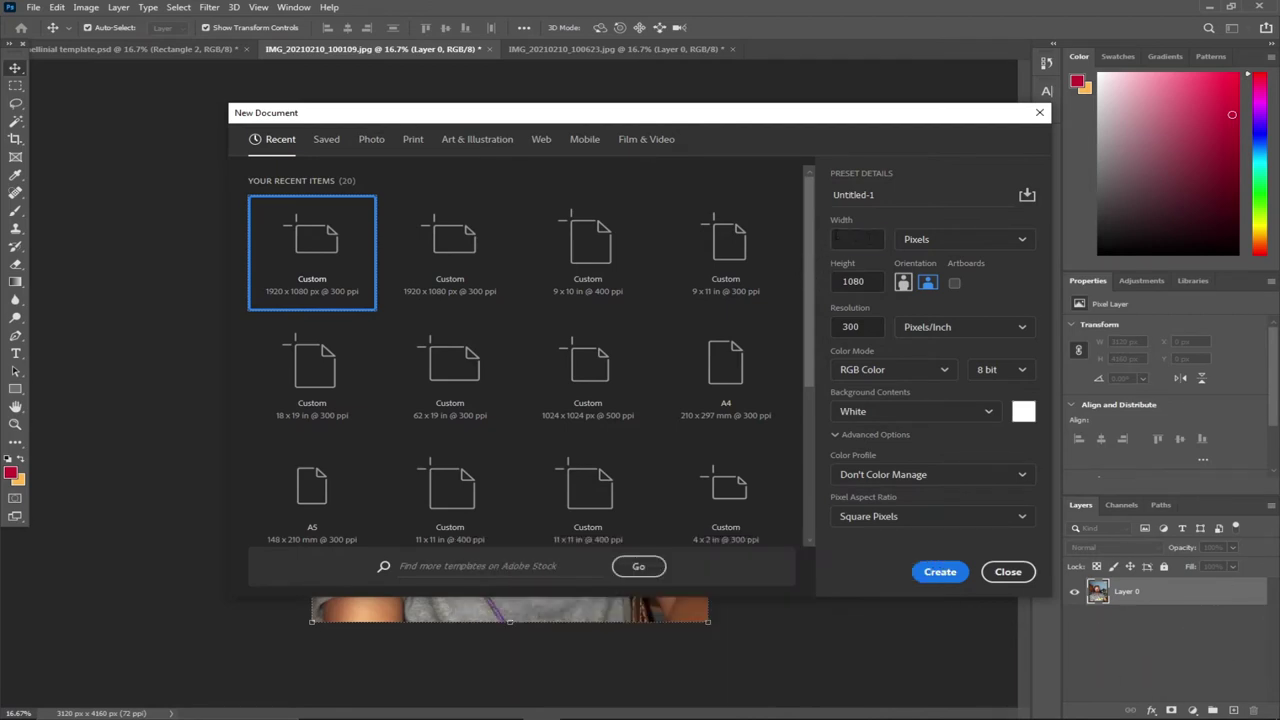
left_click(852, 239)
type("1920")
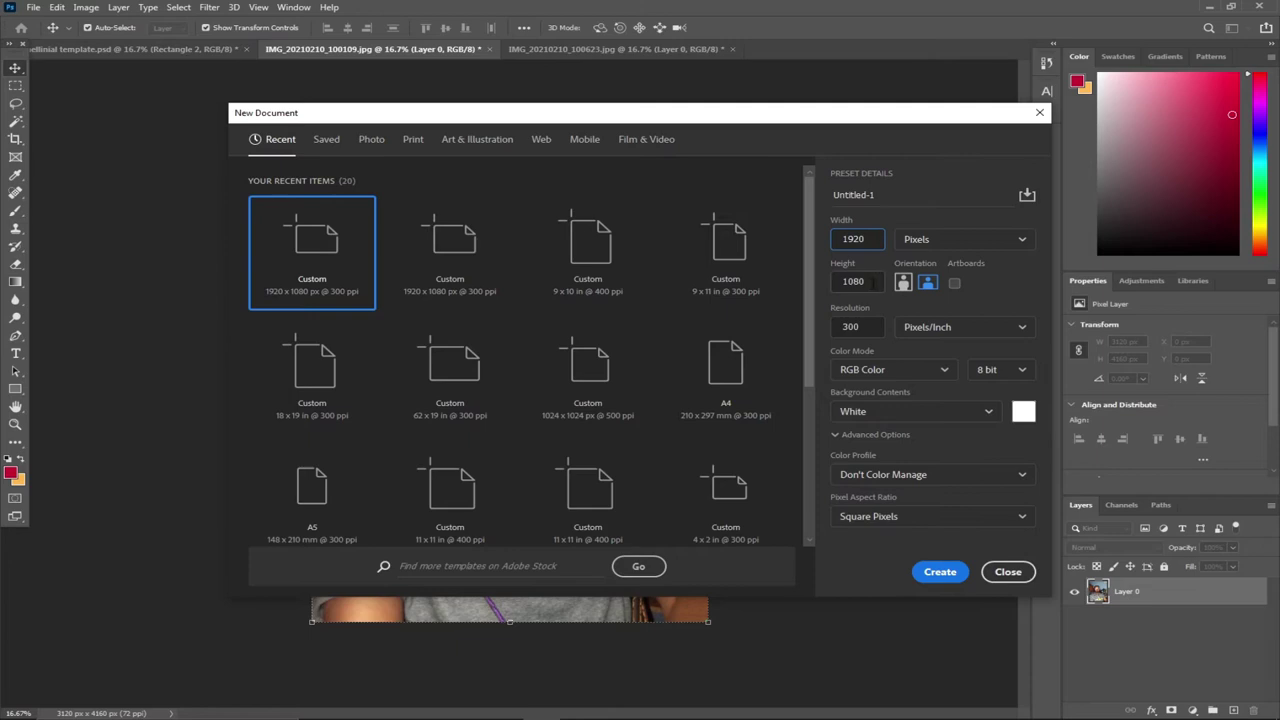
key("Tab")
type("10")
left_click(932, 574)
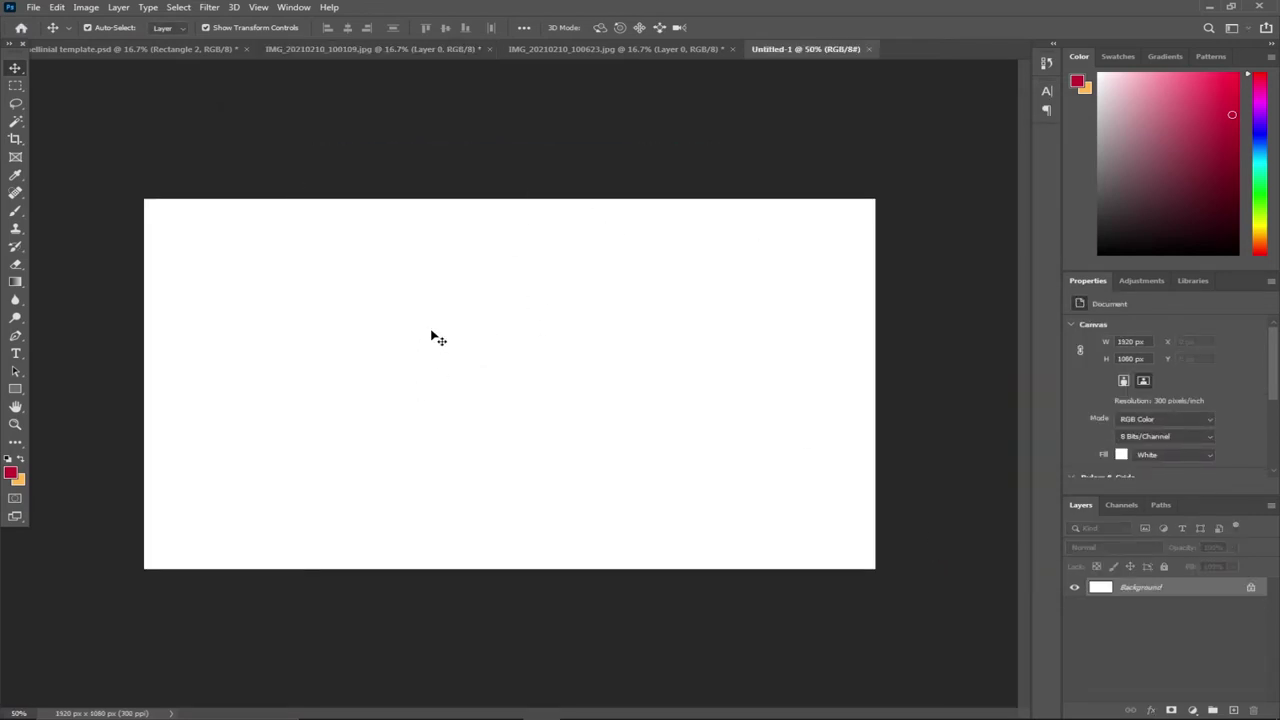
Drag the portrait photo from its document into the new Untitled-1 canvas.
left_click(562, 47)
left_click(394, 50)
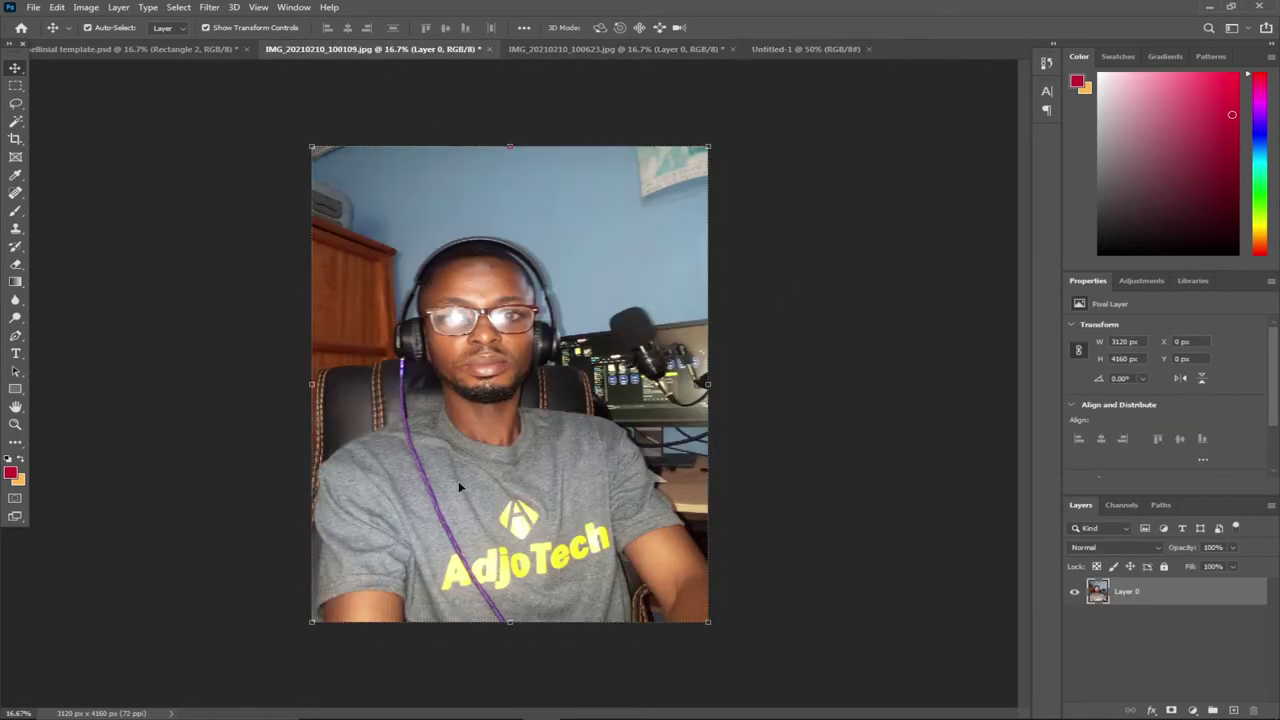
left_click_drag(458, 409, 428, 364)
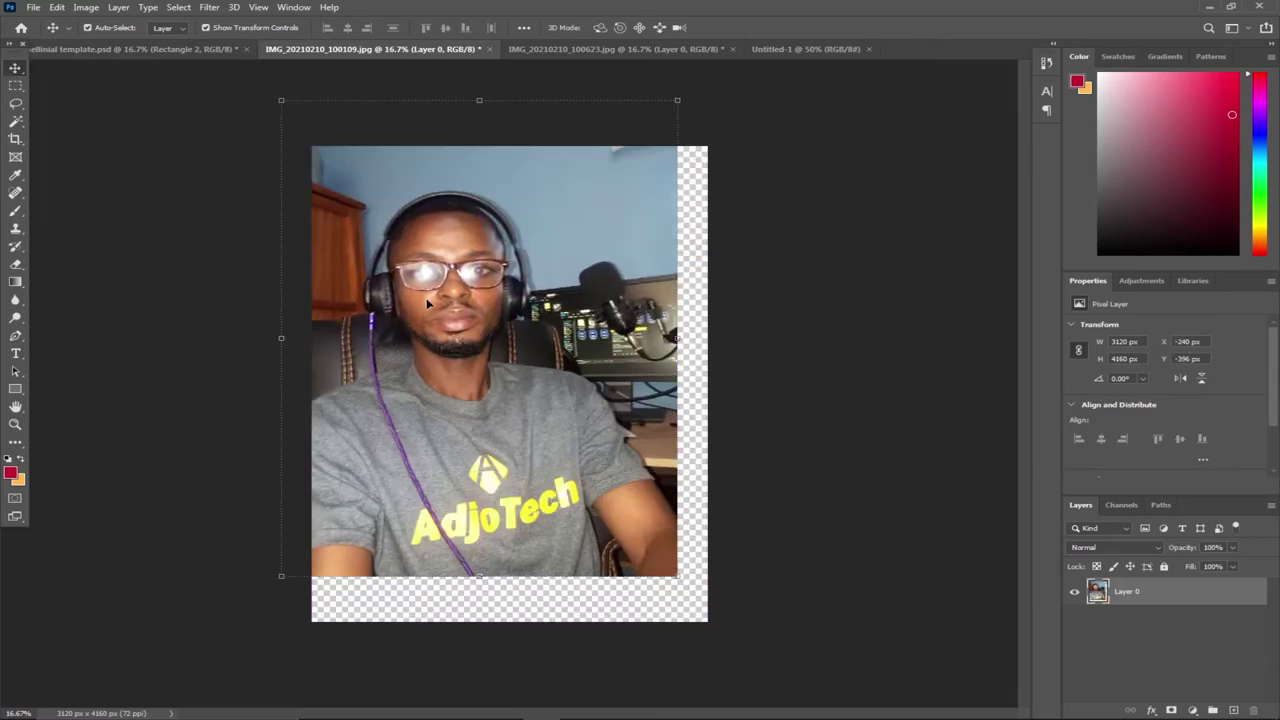
left_click_drag(428, 302, 314, 343)
left_click_drag(460, 430, 830, 180)
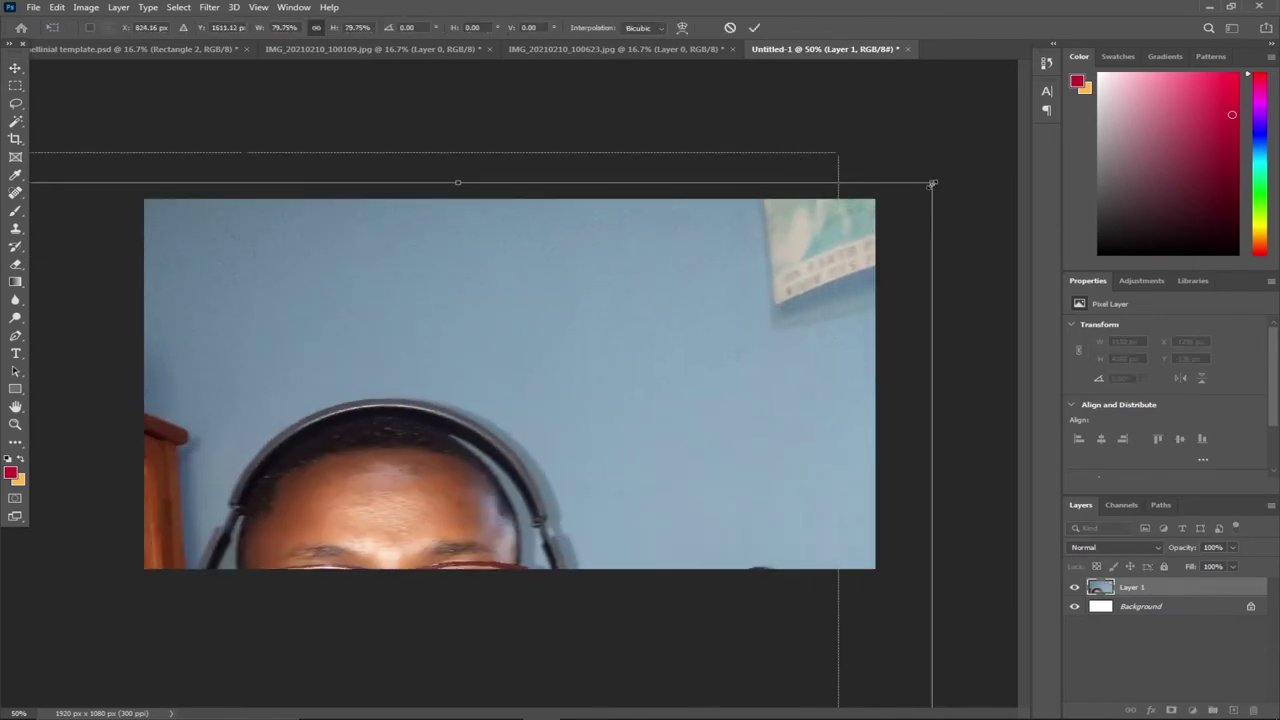
Scale the photo to 965 × 1313 px, filling the canvas's left half at full height.
left_click_drag(931, 184, 808, 334)
left_click_drag(617, 329, 741, 177)
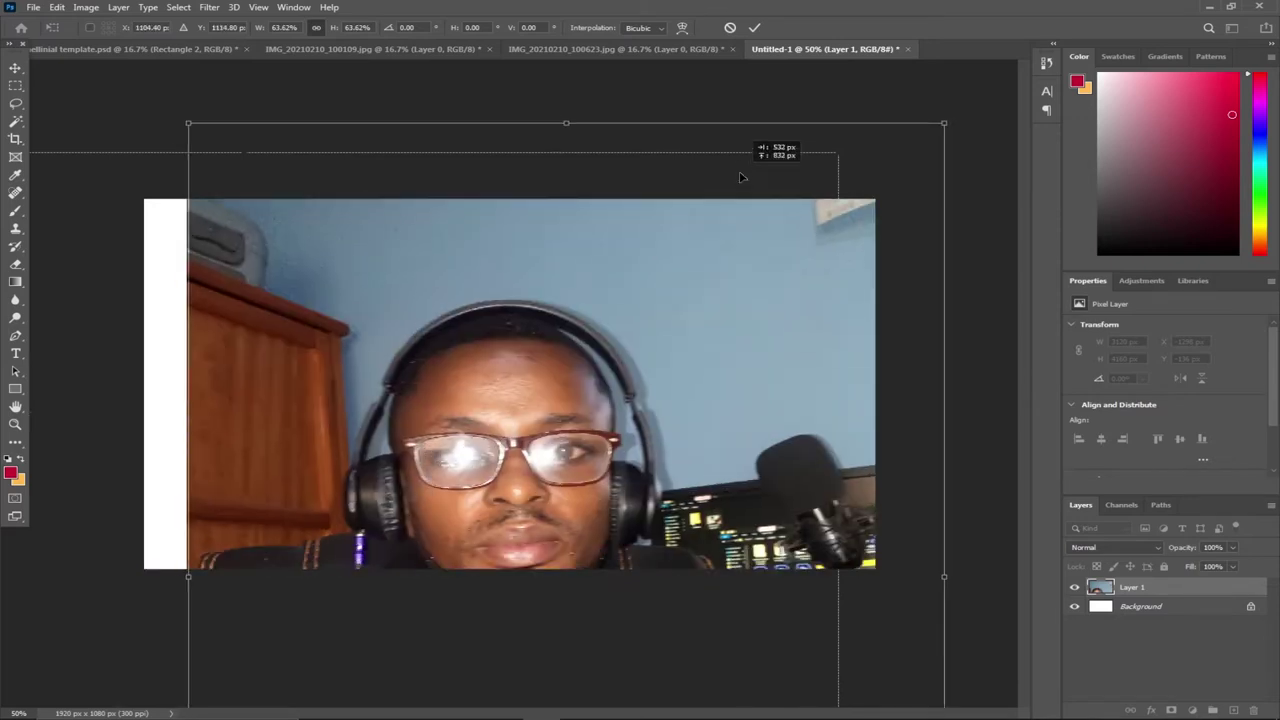
left_click_drag(944, 124, 738, 322)
left_click_drag(661, 391, 726, 179)
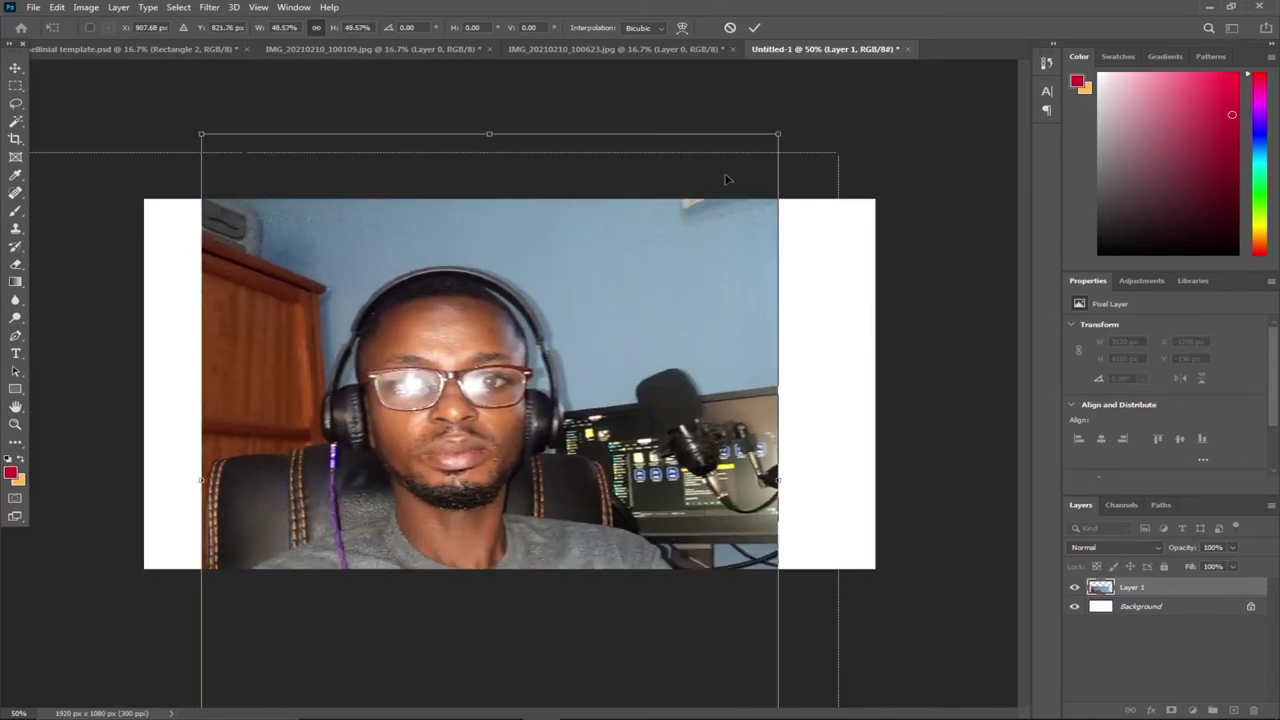
left_click_drag(778, 133, 373, 210)
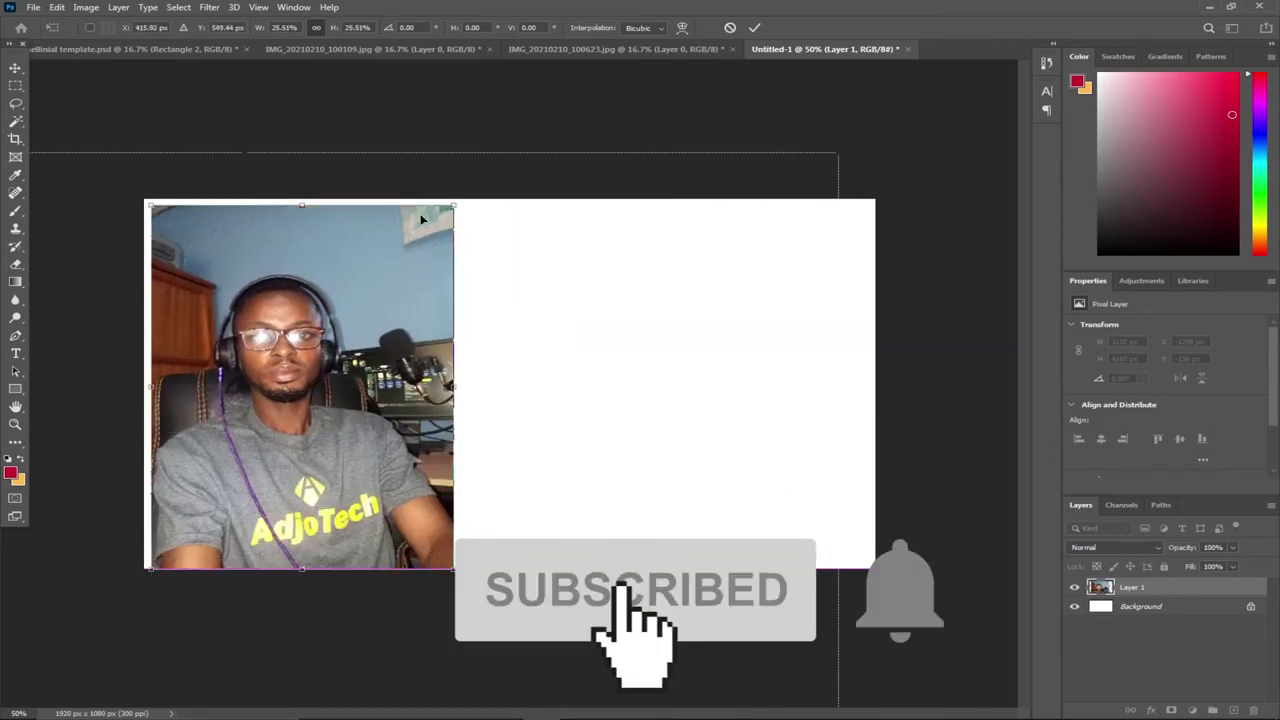
left_click_drag(453, 205, 511, 136)
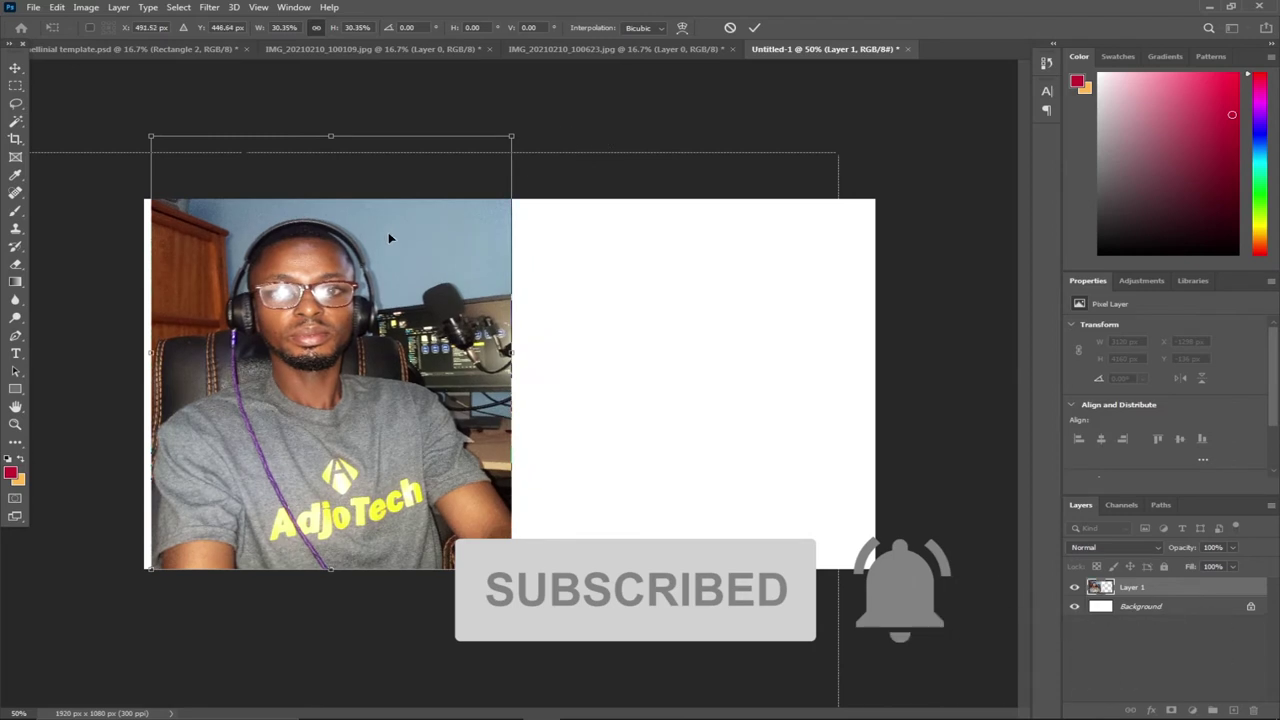
left_click_drag(390, 238, 372, 236)
left_click_drag(497, 134, 512, 121)
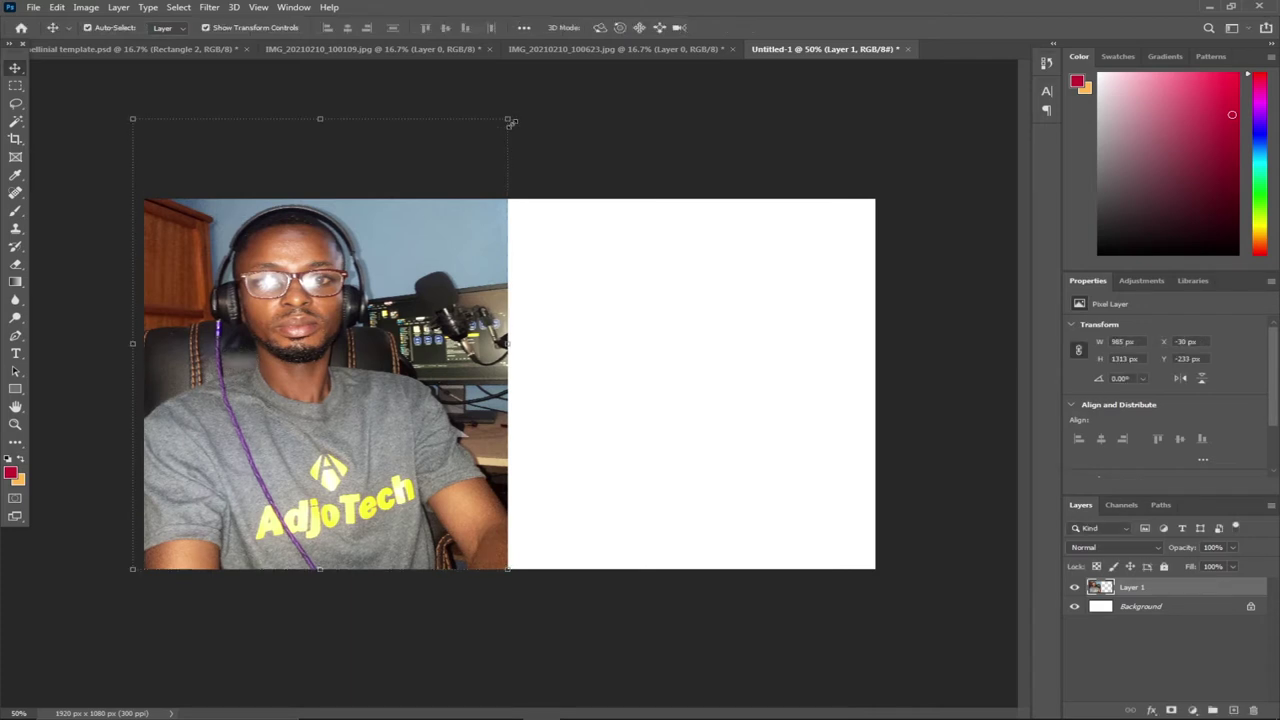
Add a 'How' text line on the white right half of the canvas.
left_click(563, 111)
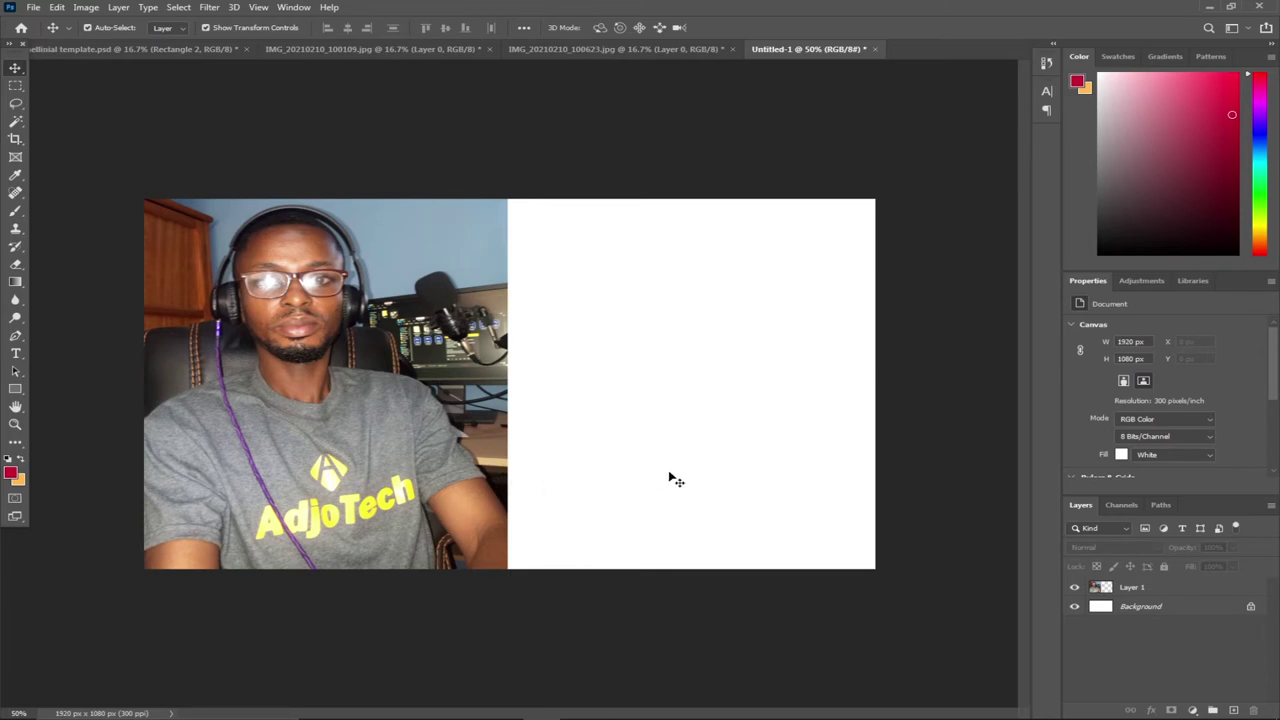
key("t")
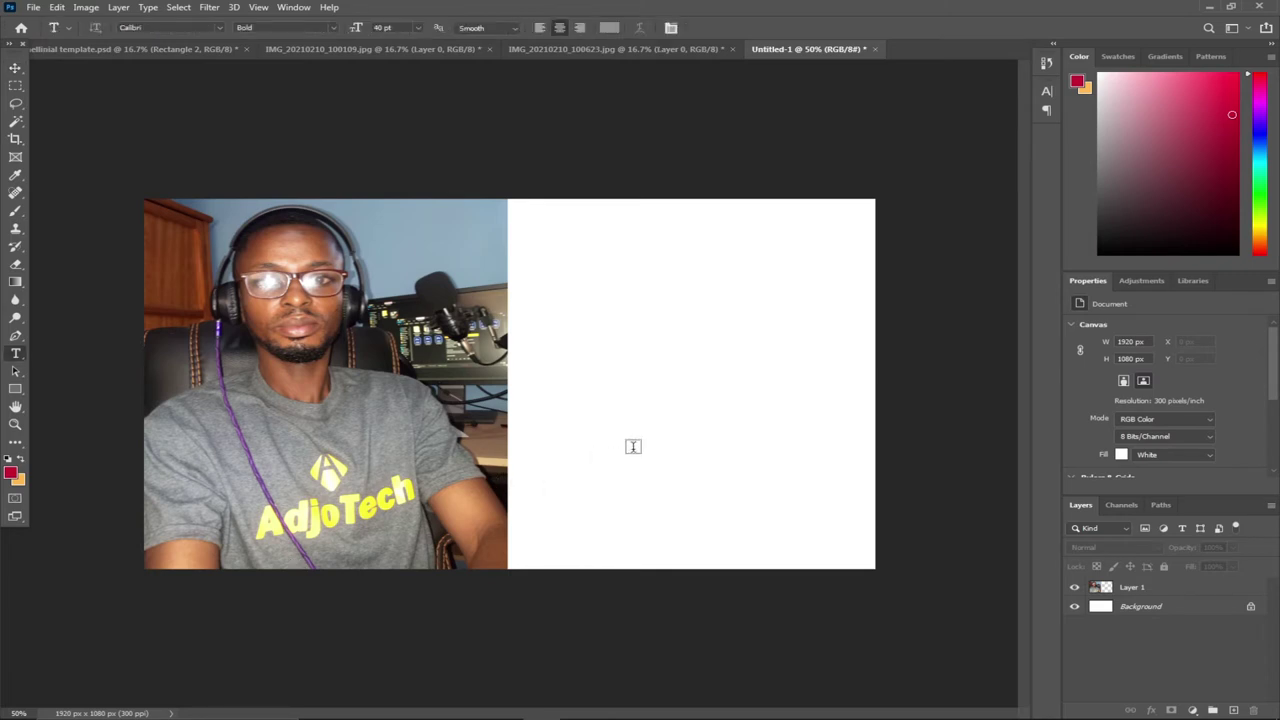
left_click(592, 368)
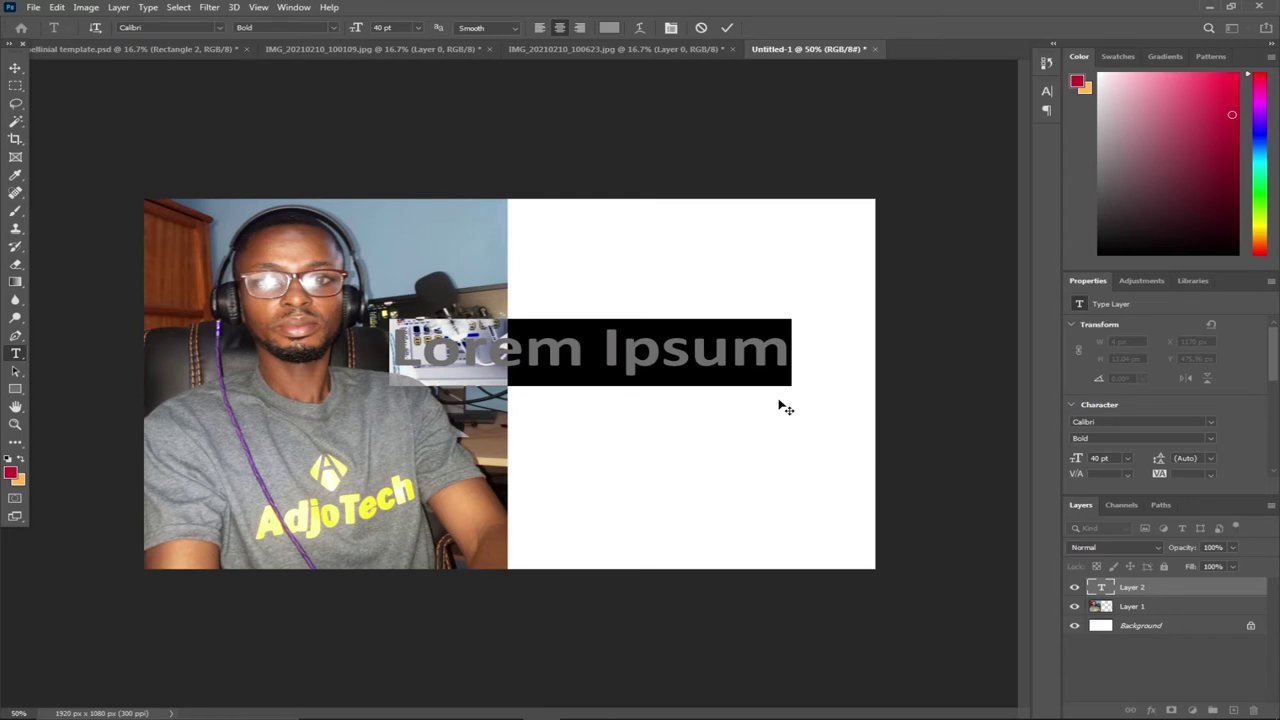
type("How")
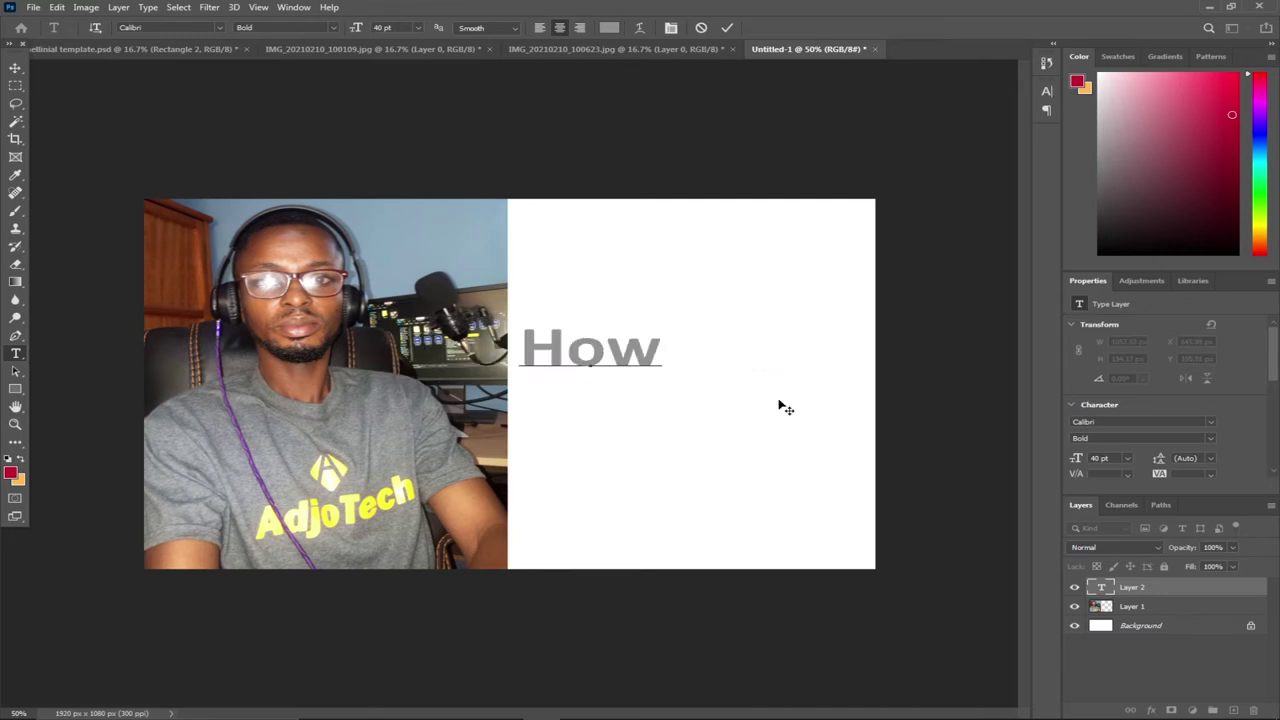
left_click(15, 68)
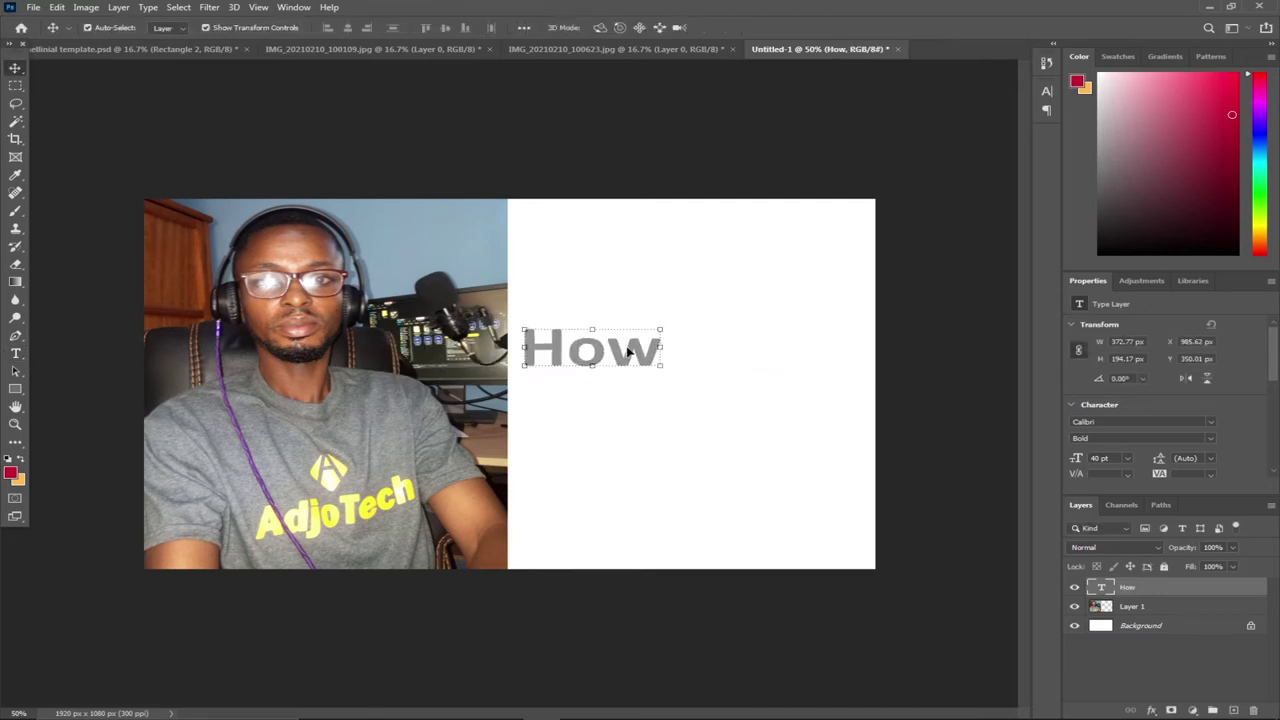
Enlarge 'How' to 56.54 pt Calibri Bold and position it near the top right.
left_click_drag(658, 343, 744, 274)
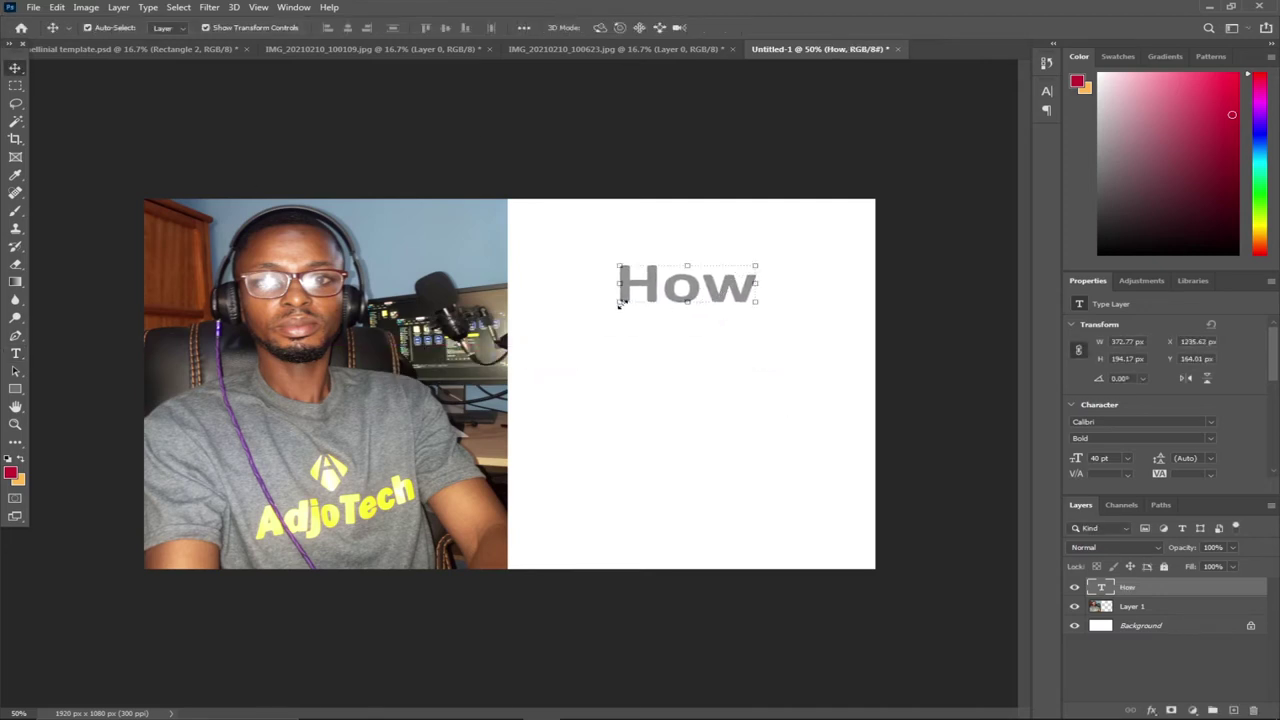
left_click_drag(619, 303, 707, 263)
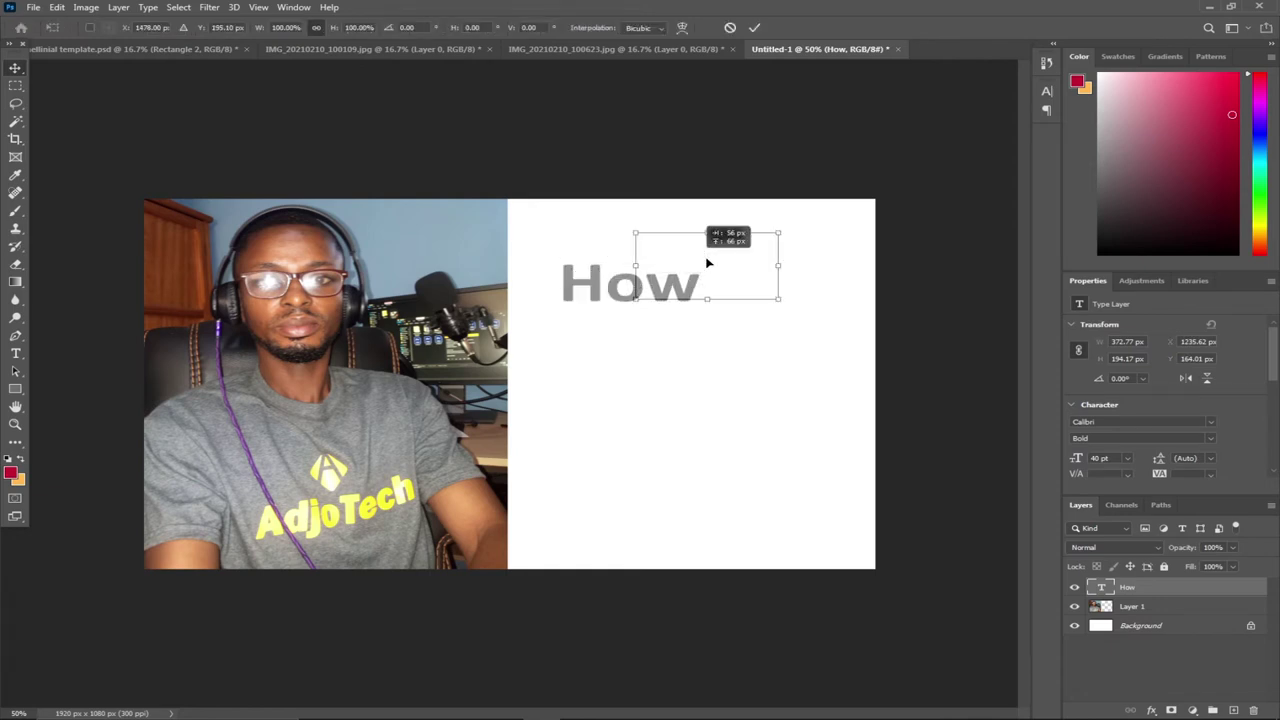
mouse_move(640, 296)
left_mouse_down()
mouse_move(572, 314)
mouse_move(646, 281)
left_mouse_up()
key("Return")
Draw a black 640 × 218 px rectangle over 'How' and place it beneath the text layer.
left_click(16, 390)
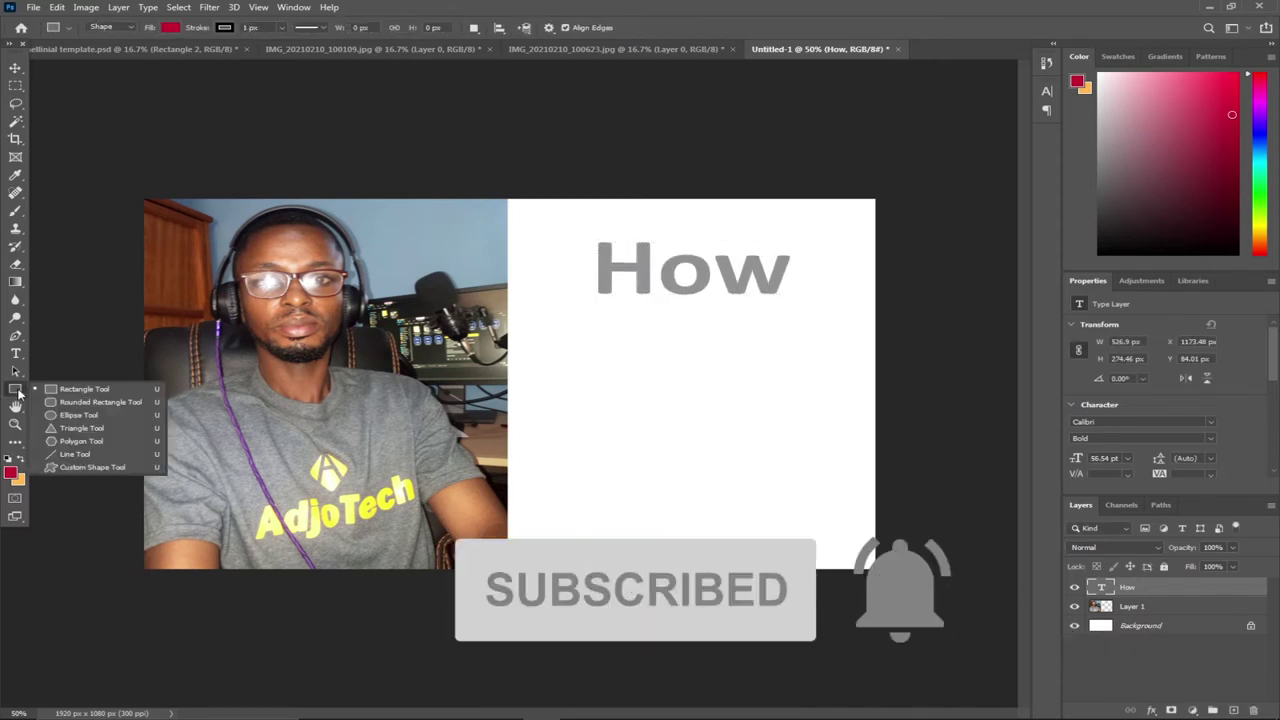
left_click(72, 389)
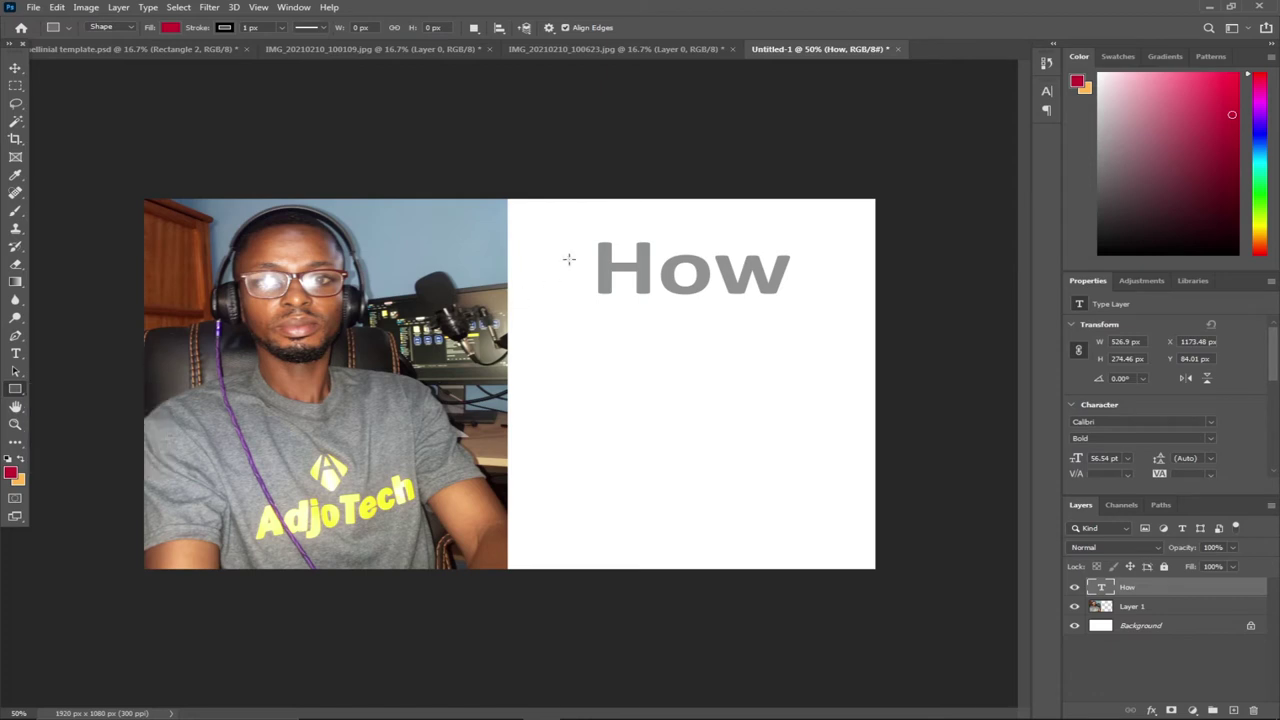
left_click_drag(568, 233, 811, 307)
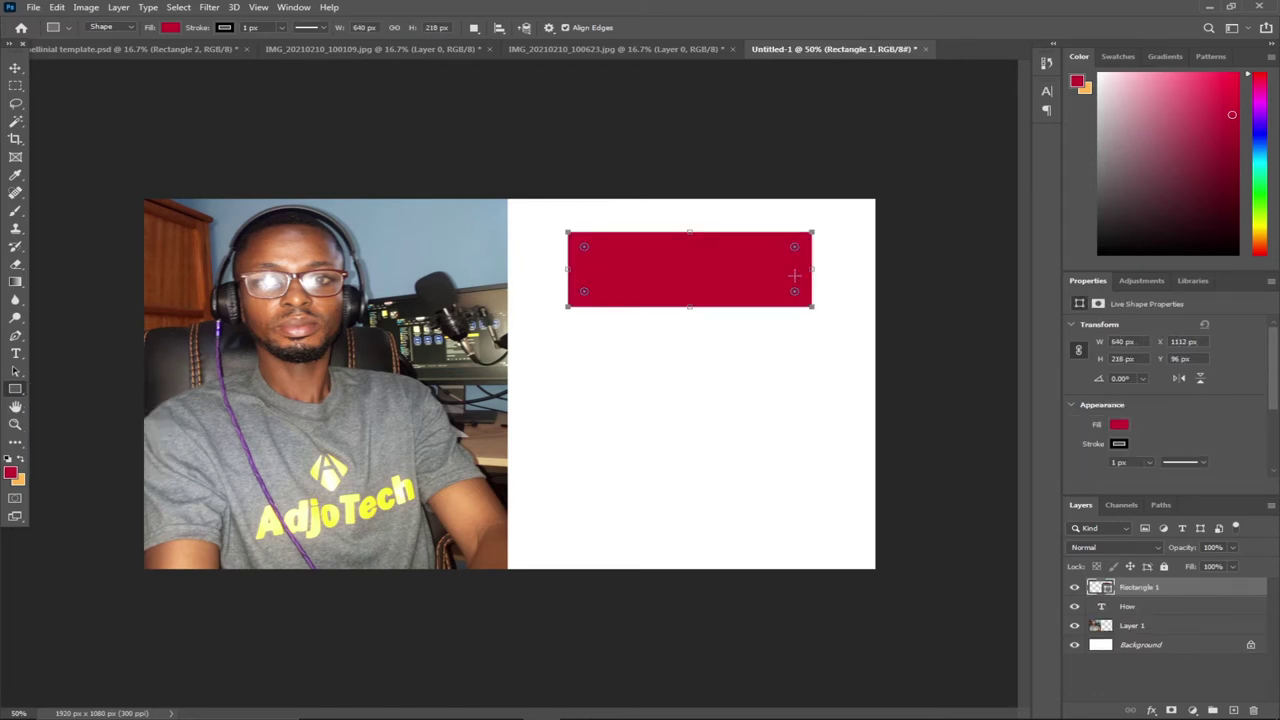
left_click(171, 28)
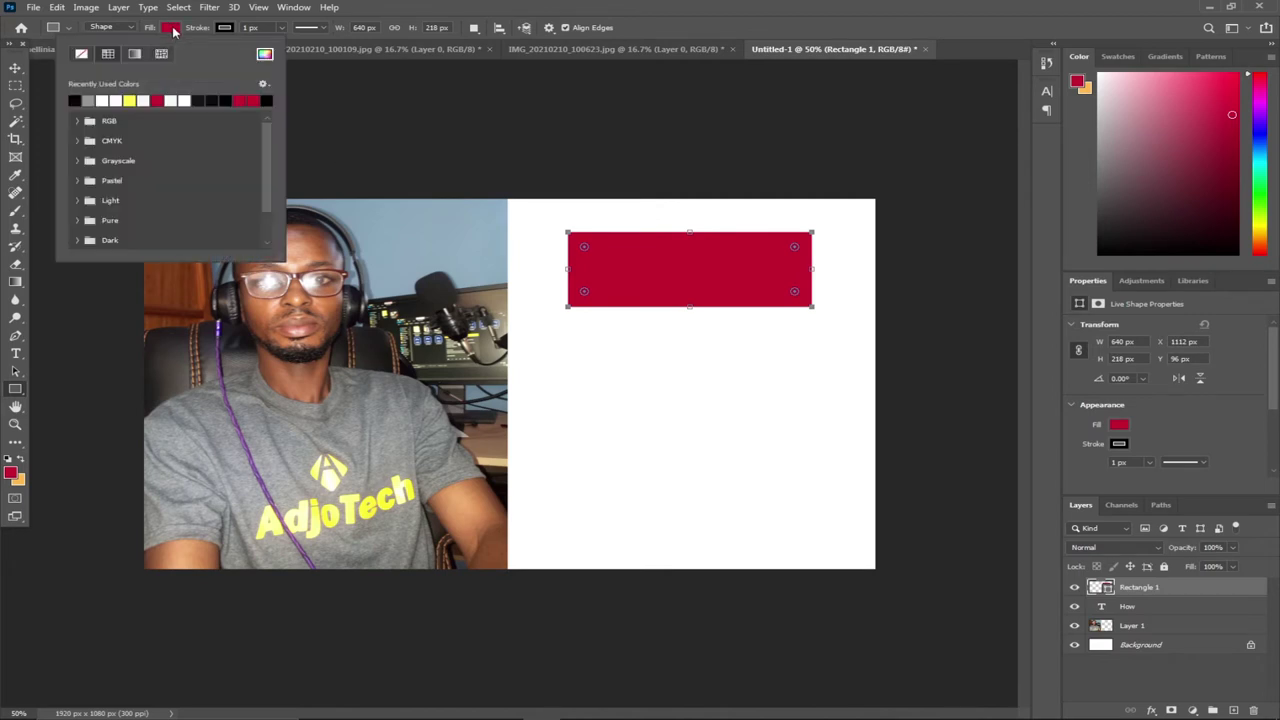
left_click(75, 99)
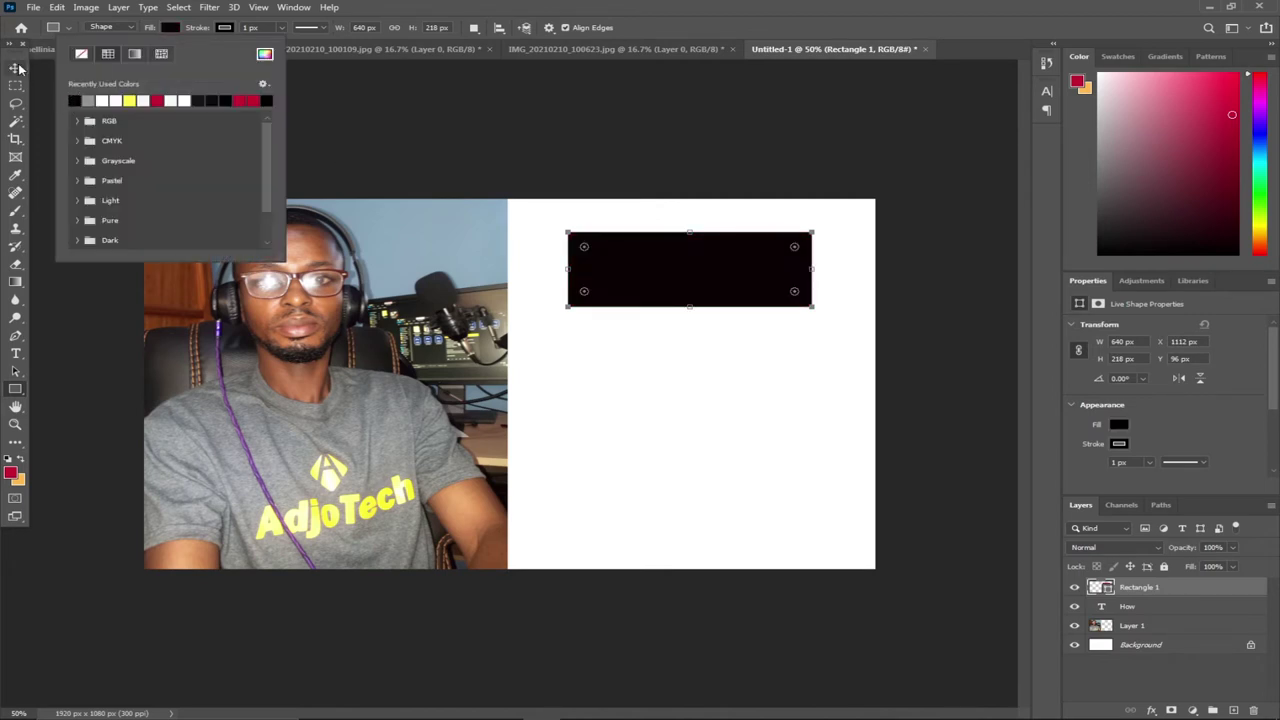
left_click(15, 67)
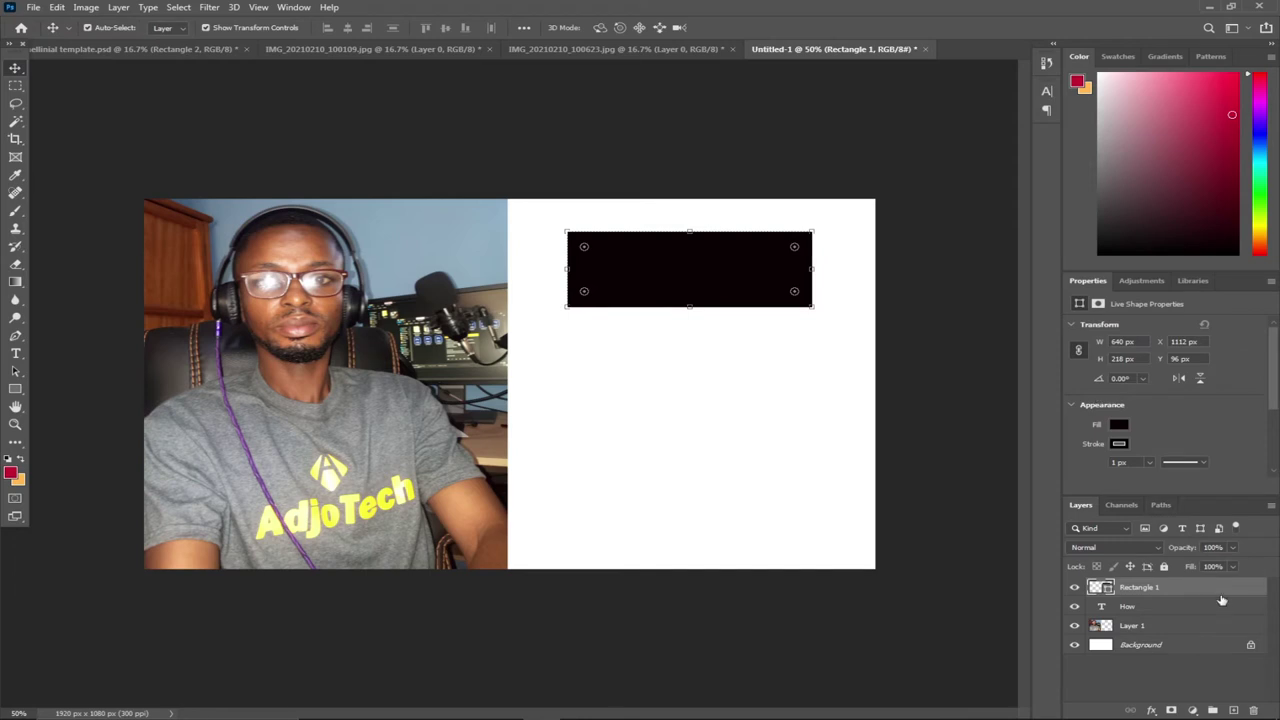
left_click_drag(1202, 591, 1194, 618)
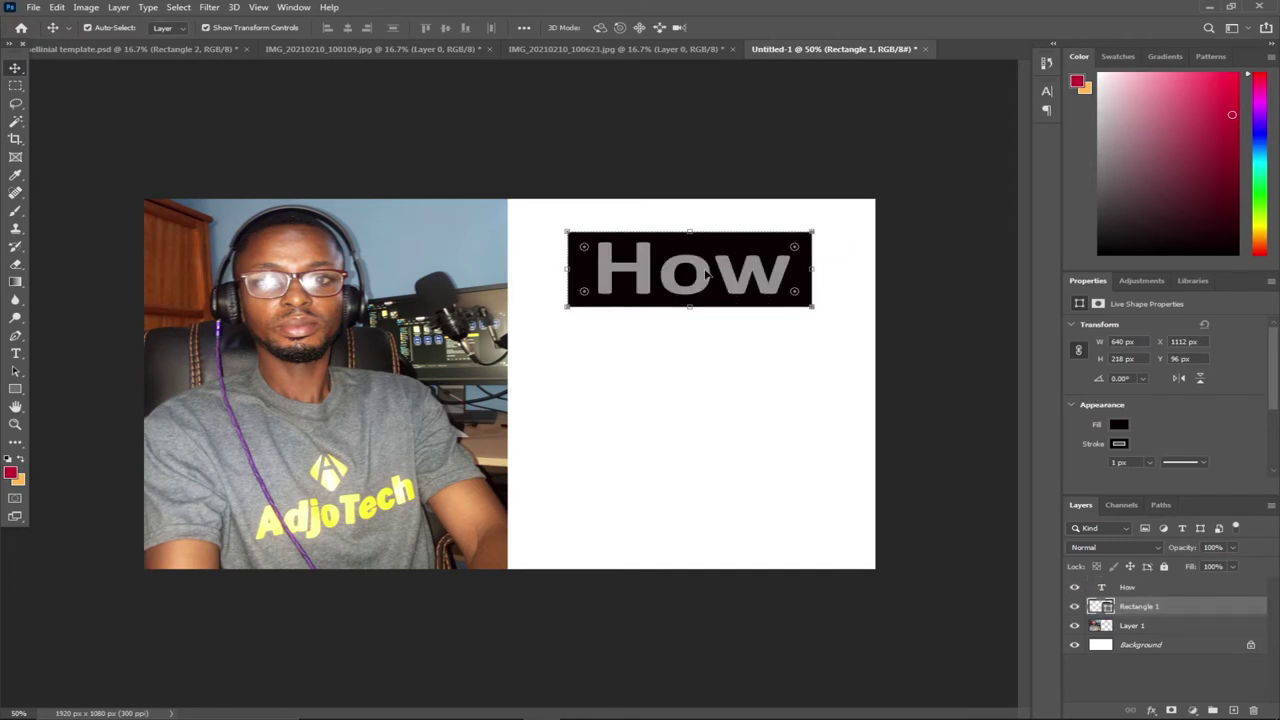
left_click(15, 353)
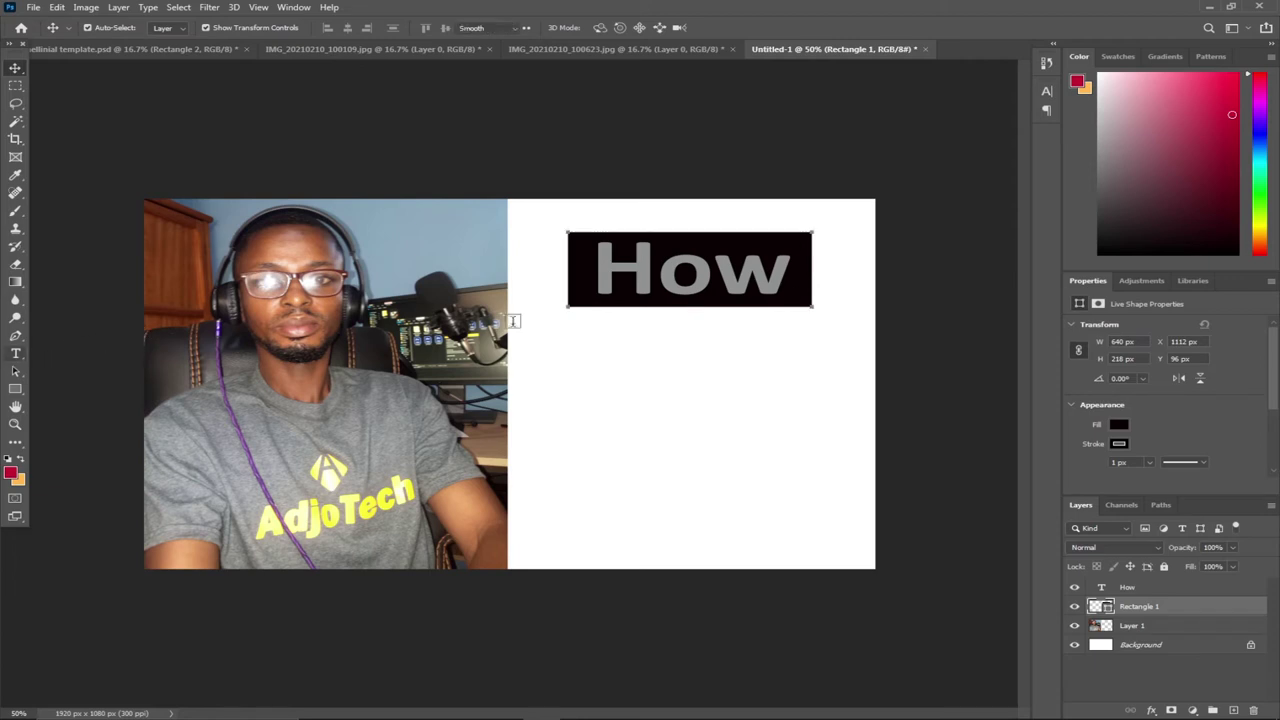
Change the 'How' text colour to white (#ffffff).
left_click(614, 279)
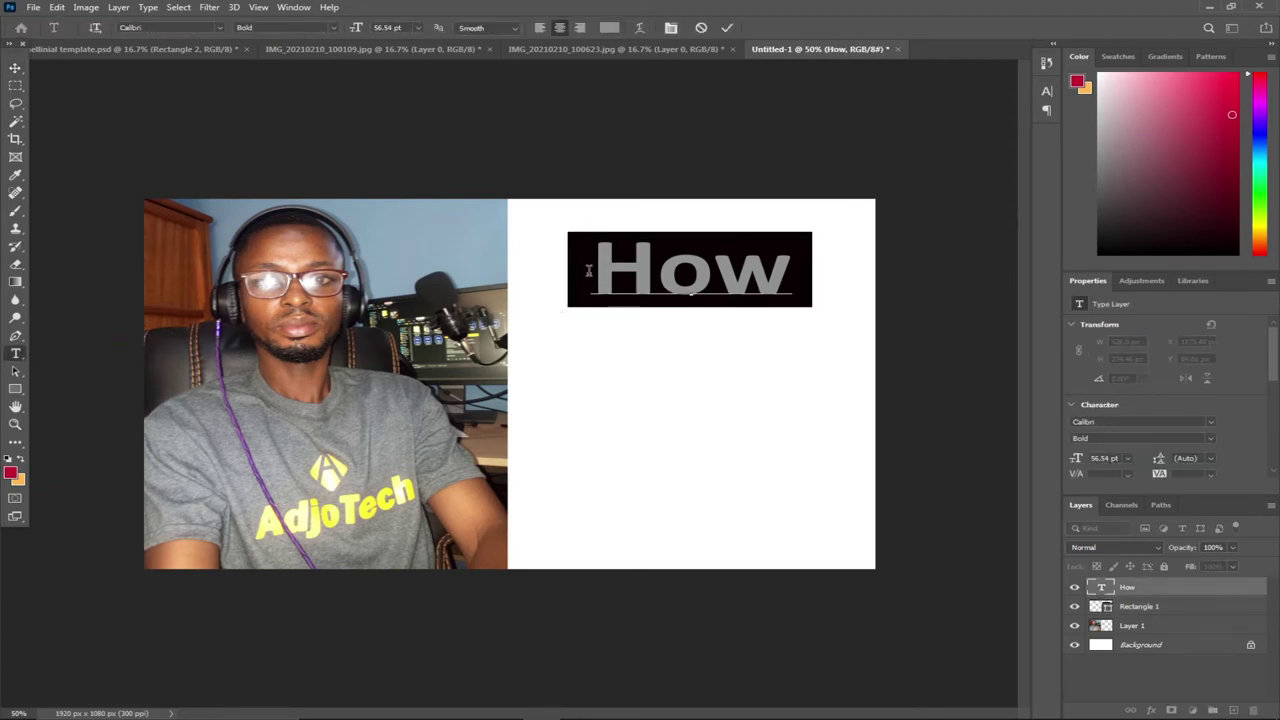
left_click_drag(589, 270, 817, 277)
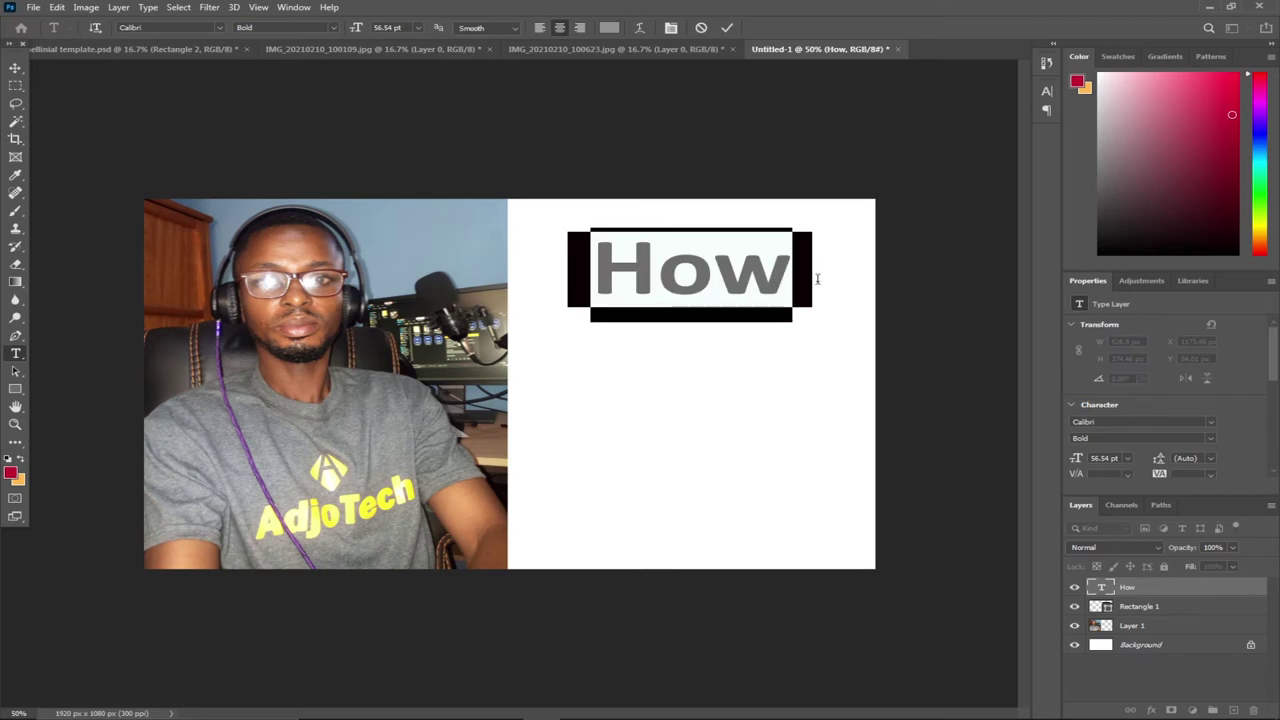
left_click(609, 28)
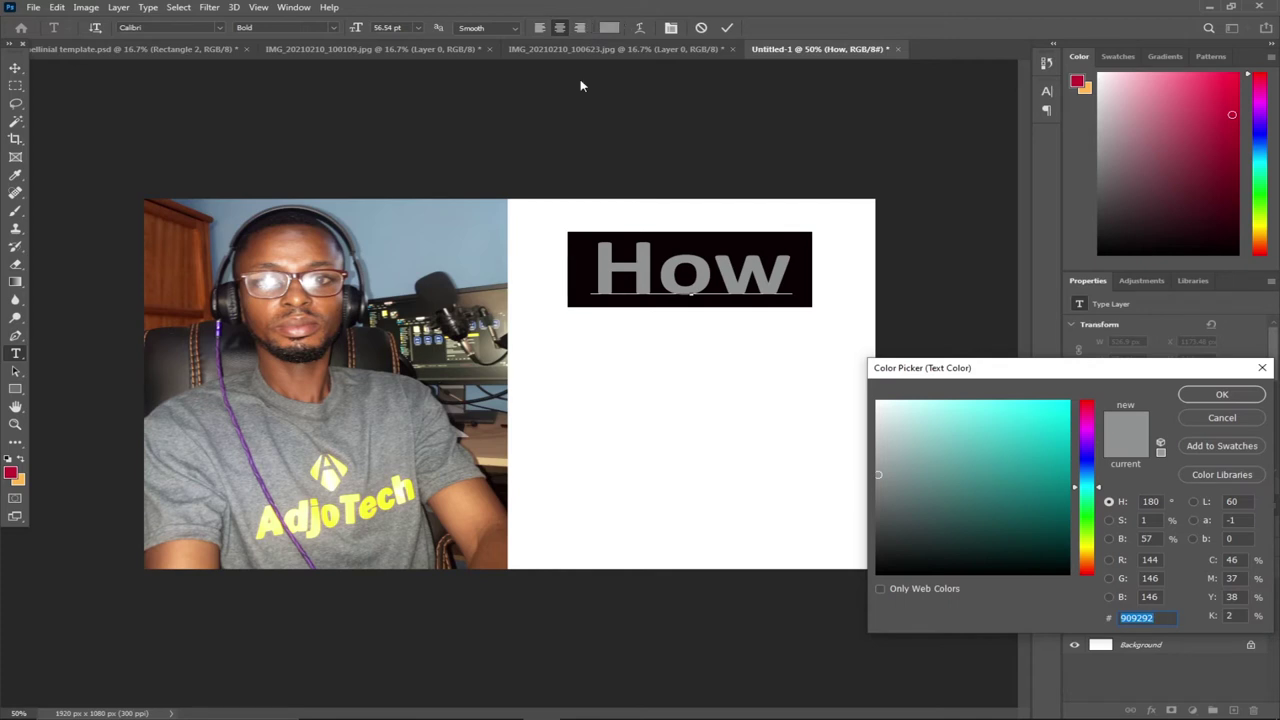
left_click(537, 256)
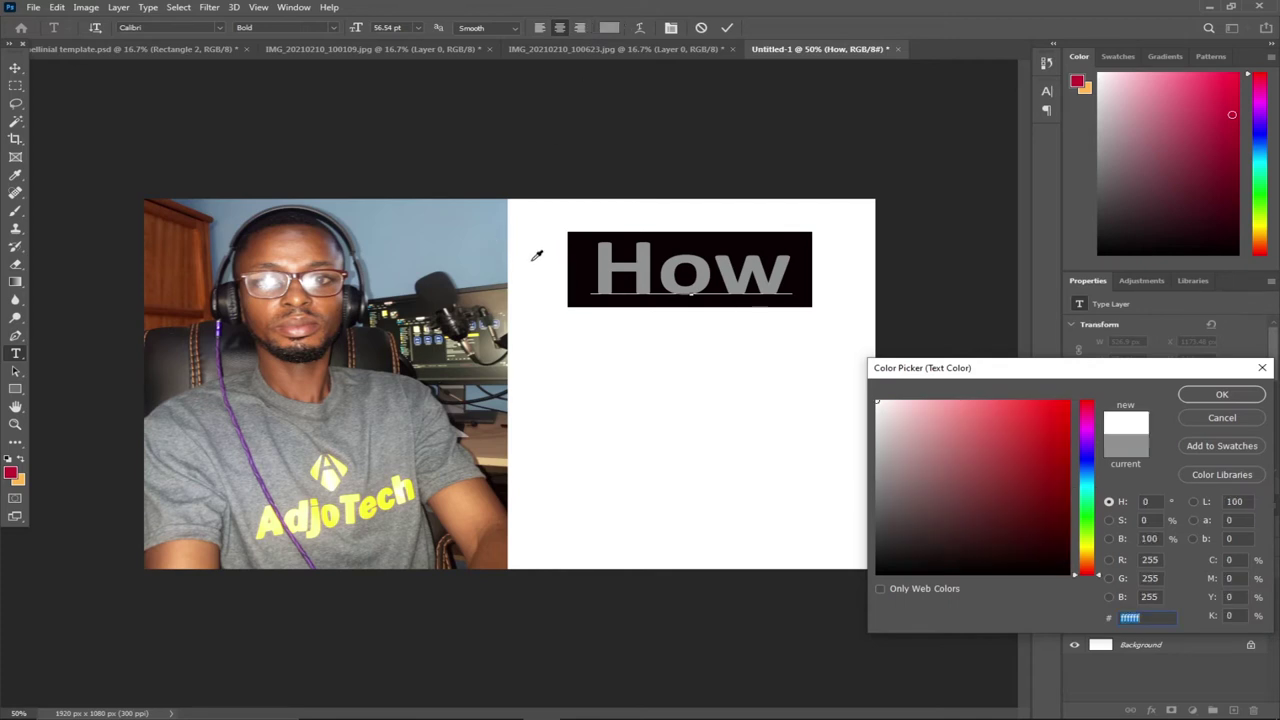
left_click(1210, 396)
left_click(15, 68)
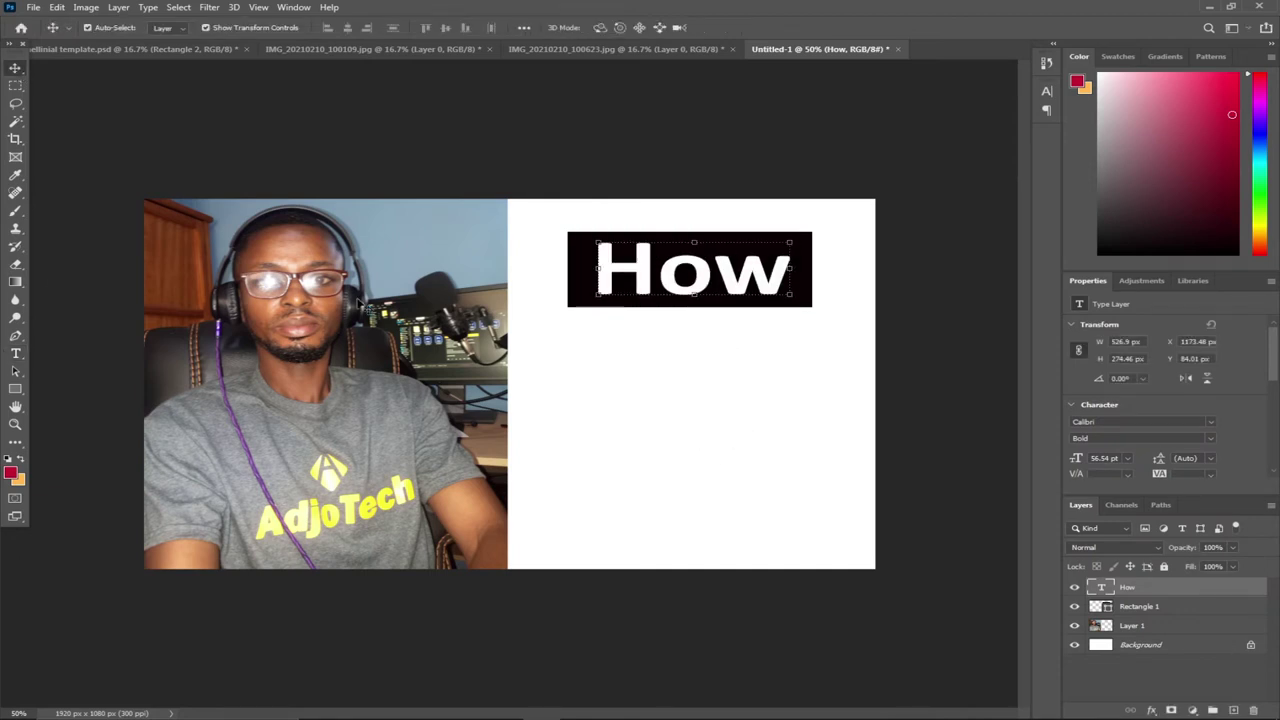
left_click(15, 353)
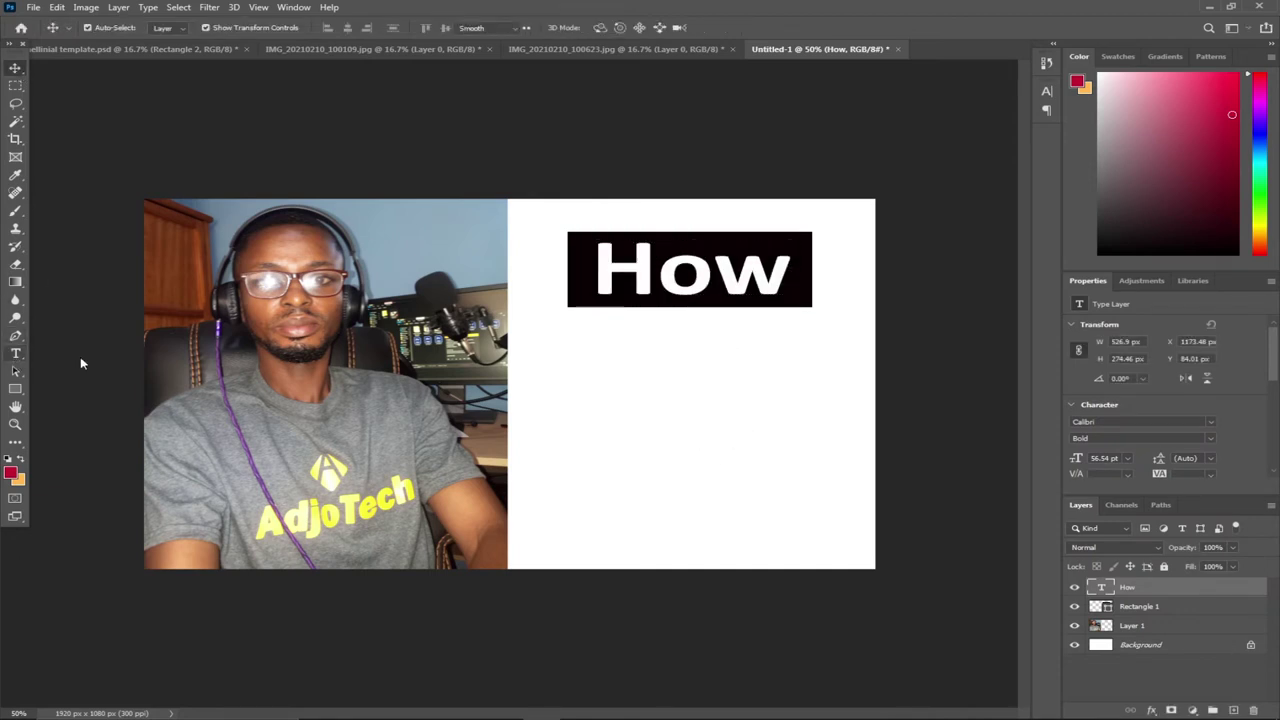
Add black Calibri Bold 'to learn' text and move it just below the How box.
left_click(589, 344)
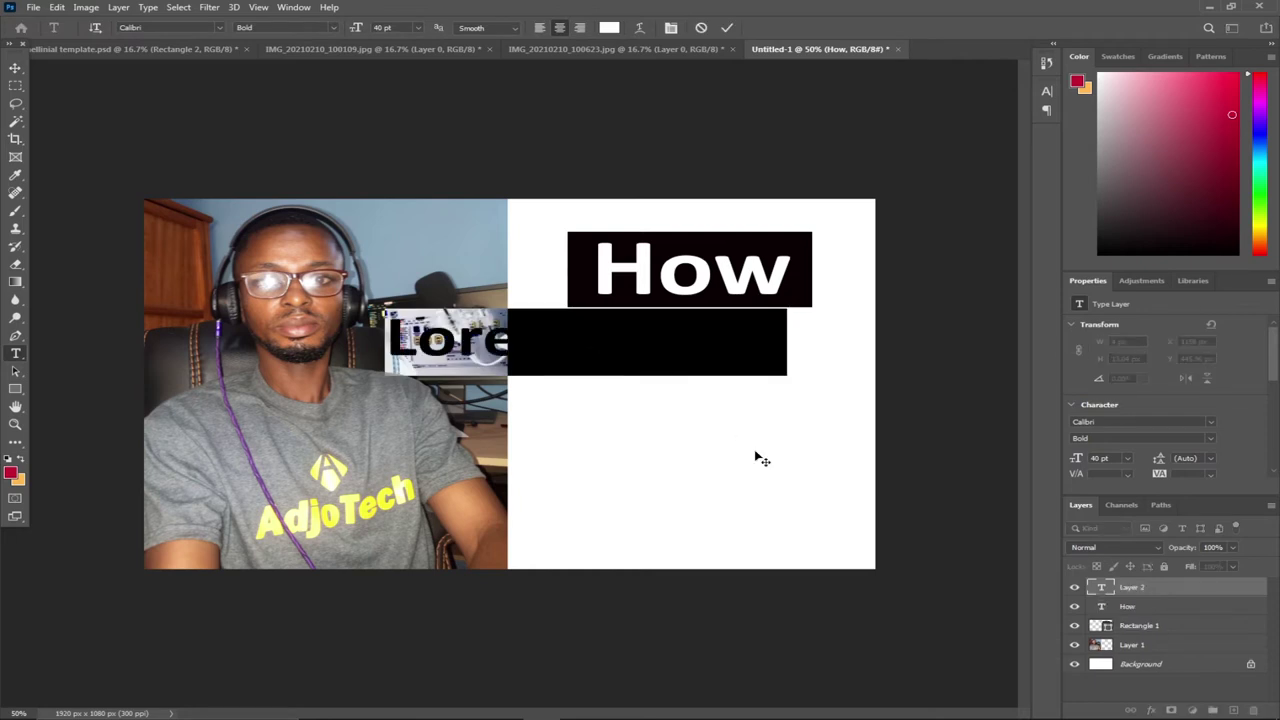
key("BackSpace")
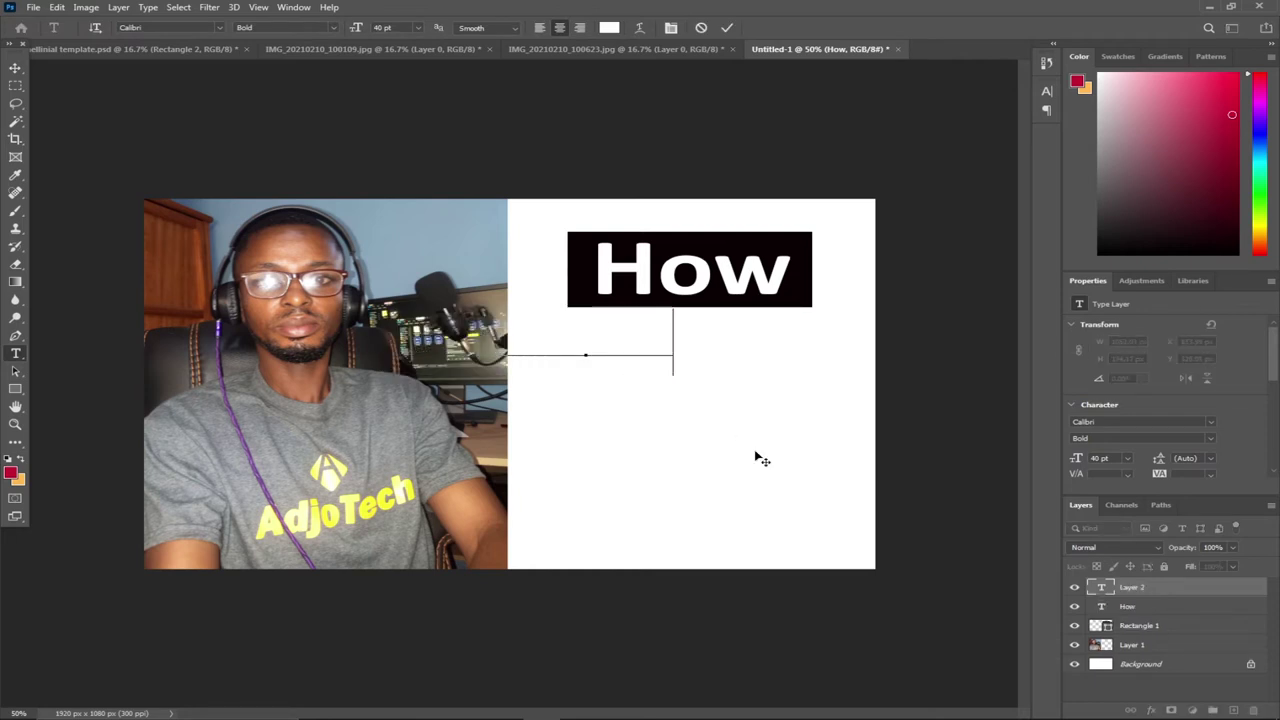
type("to")
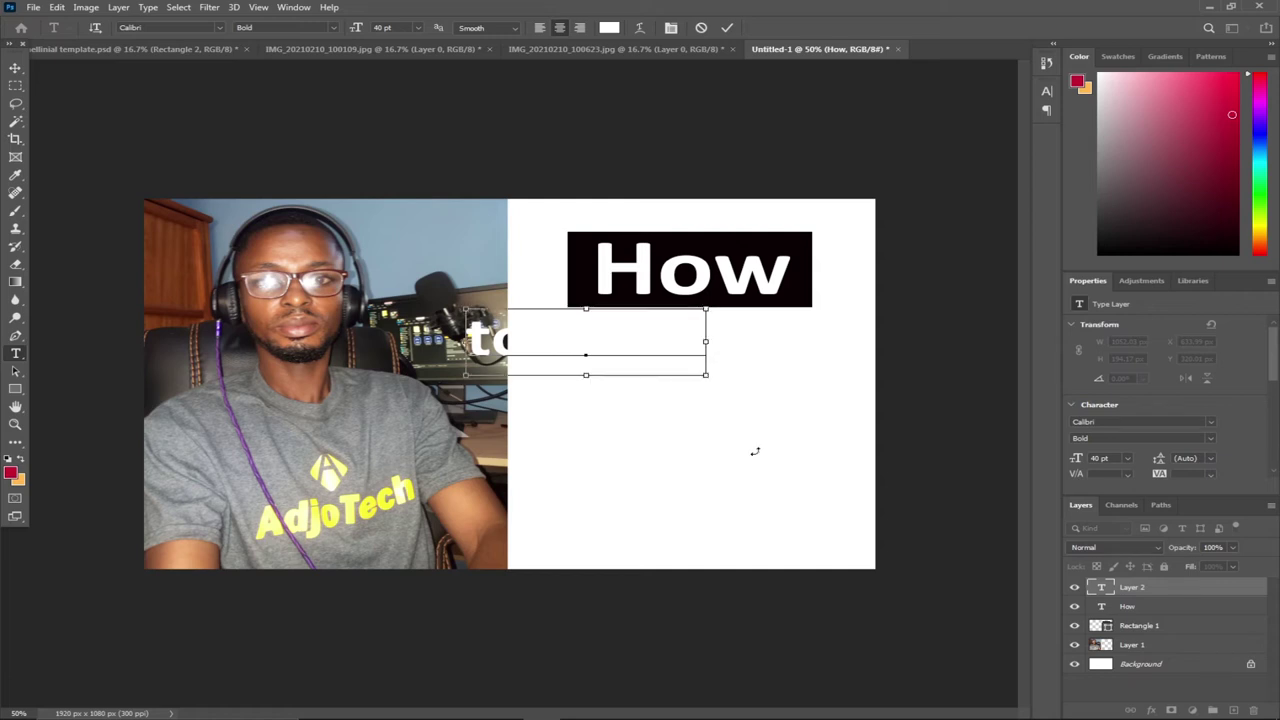
key("ctrl+a")
left_click(609, 27)
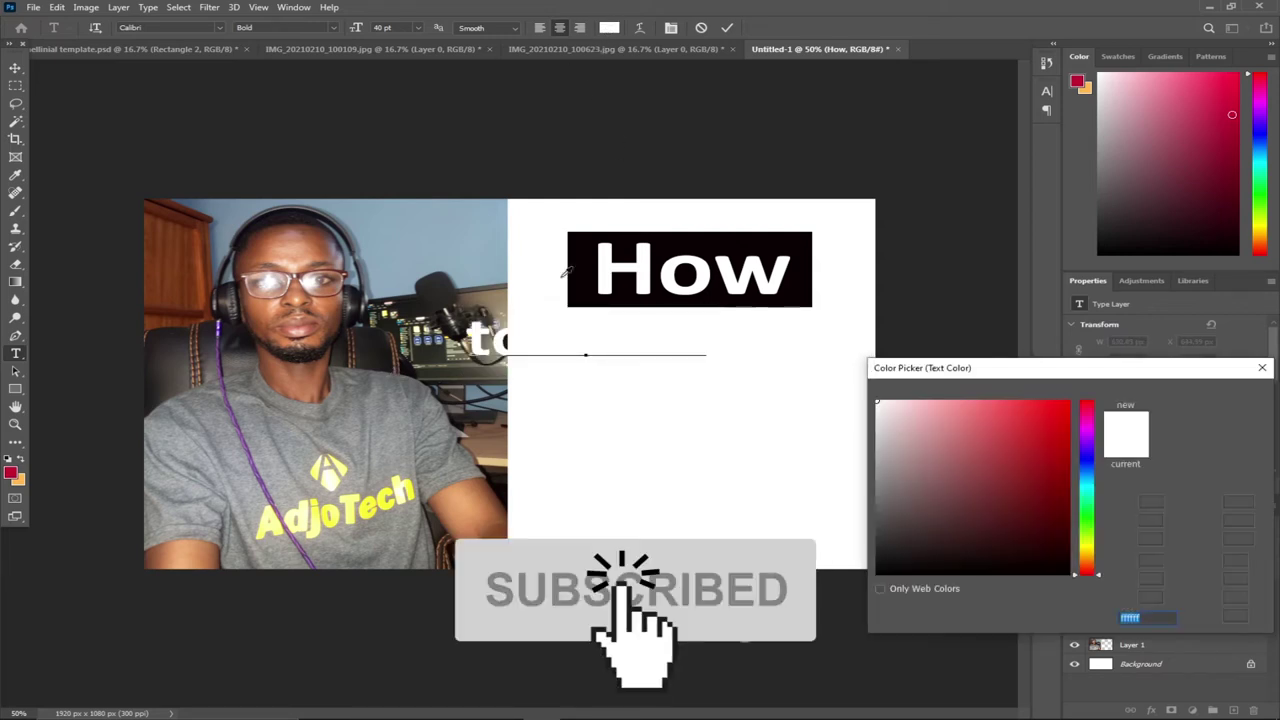
left_click(581, 251)
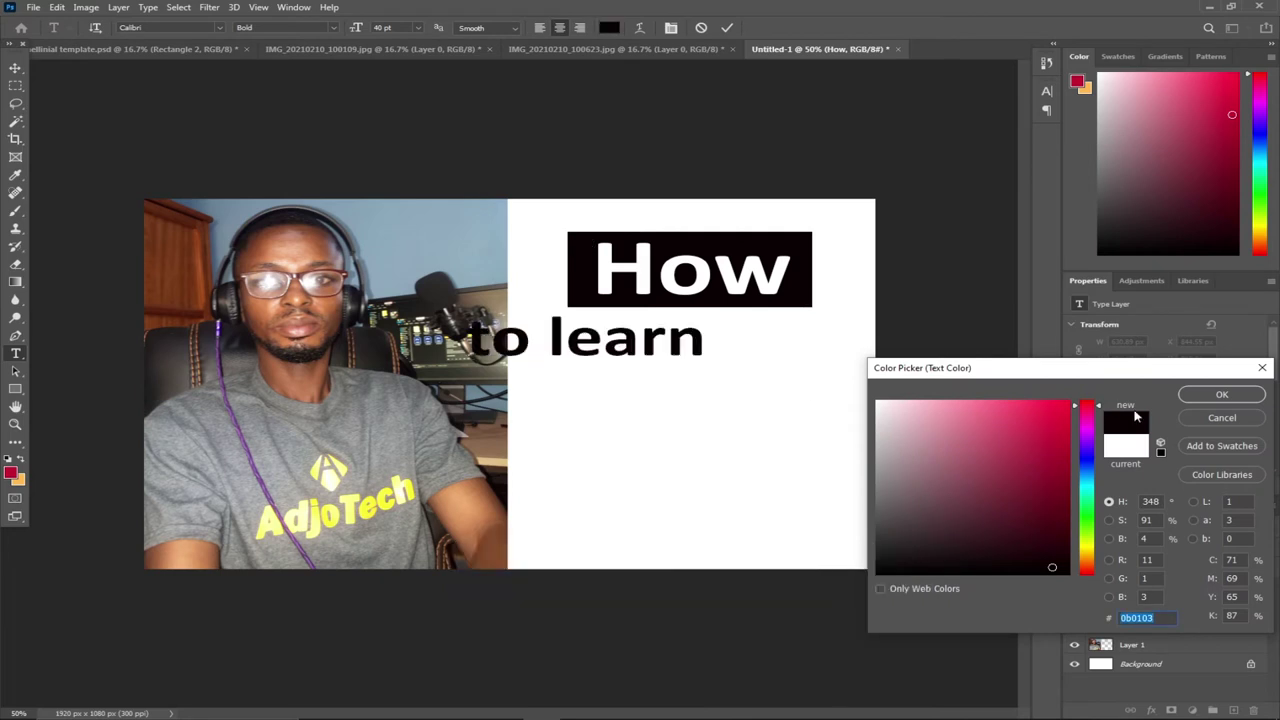
left_click(1208, 403)
left_click(15, 68)
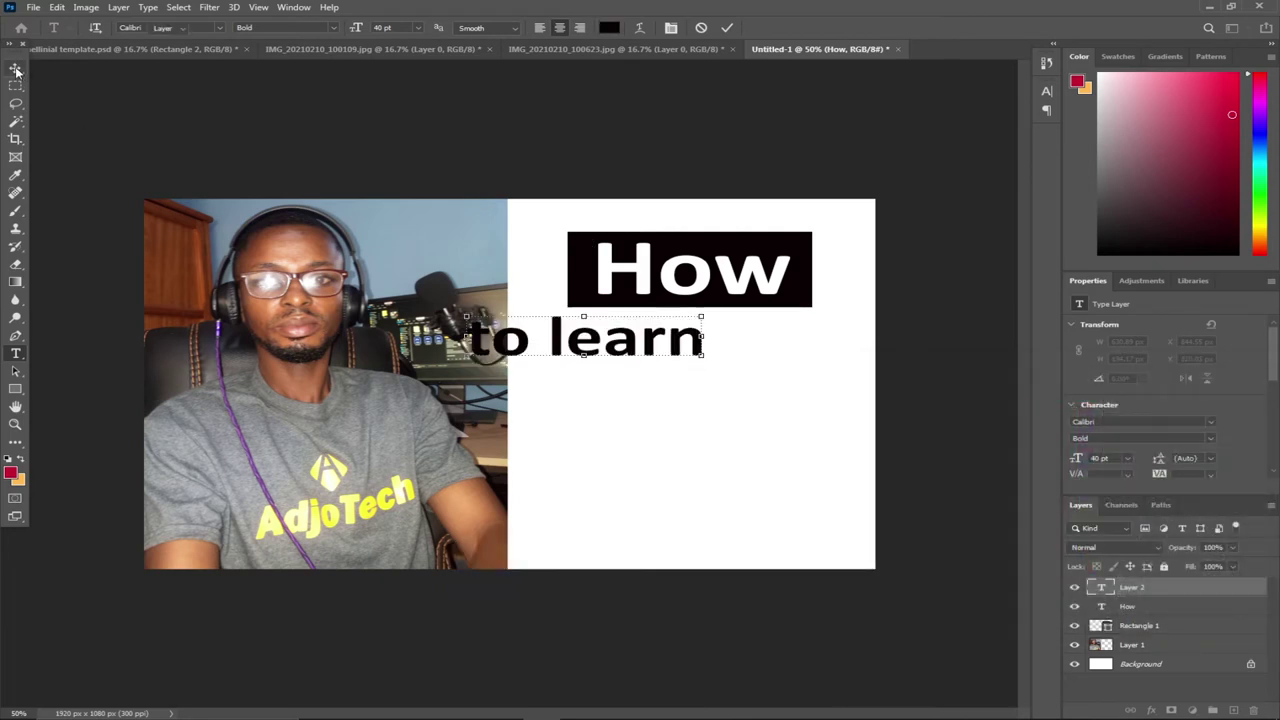
left_click_drag(600, 340, 701, 353)
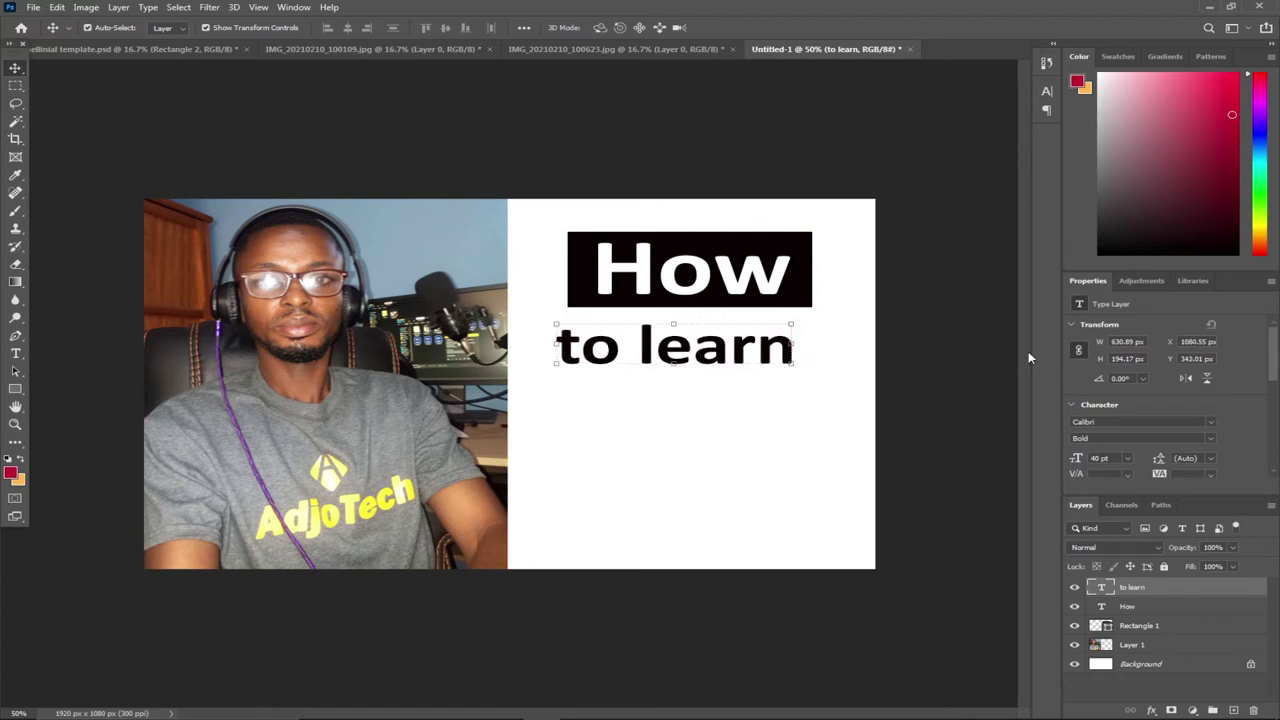
right_click(15, 390)
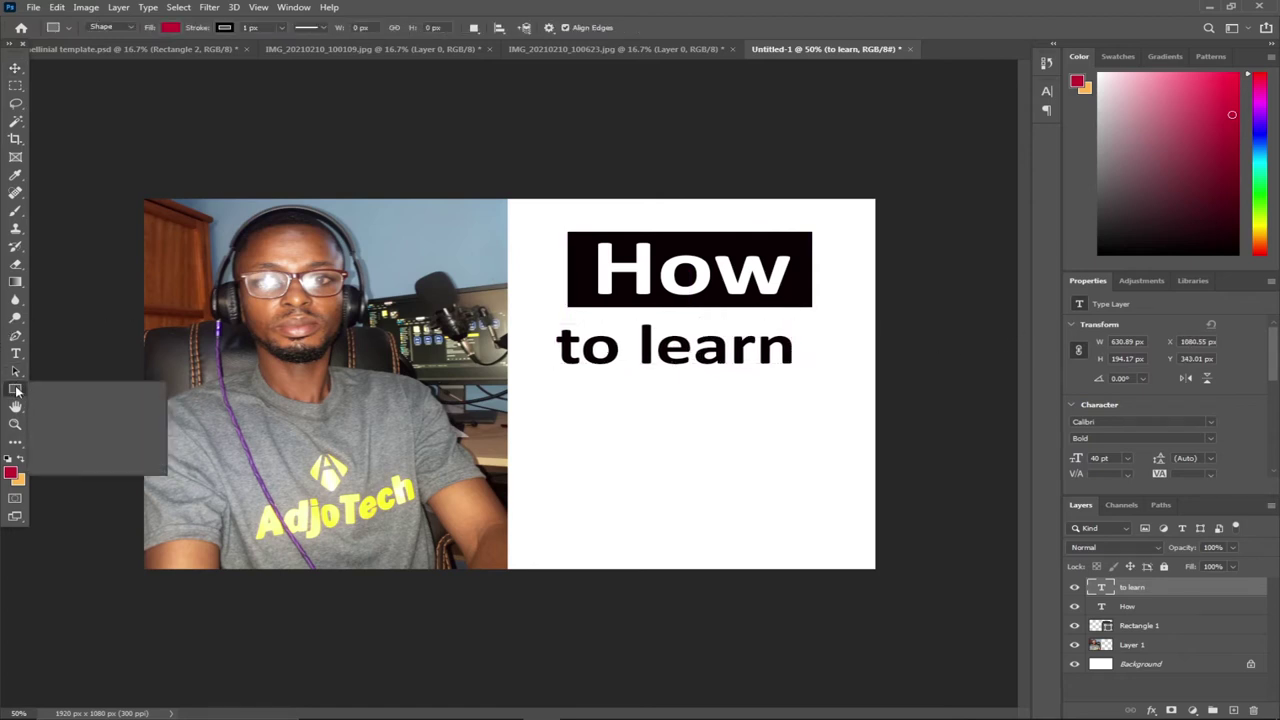
Draw a crimson 786 × 170 px rectangle across 'to learn' and place it behind the text.
left_click(55, 391)
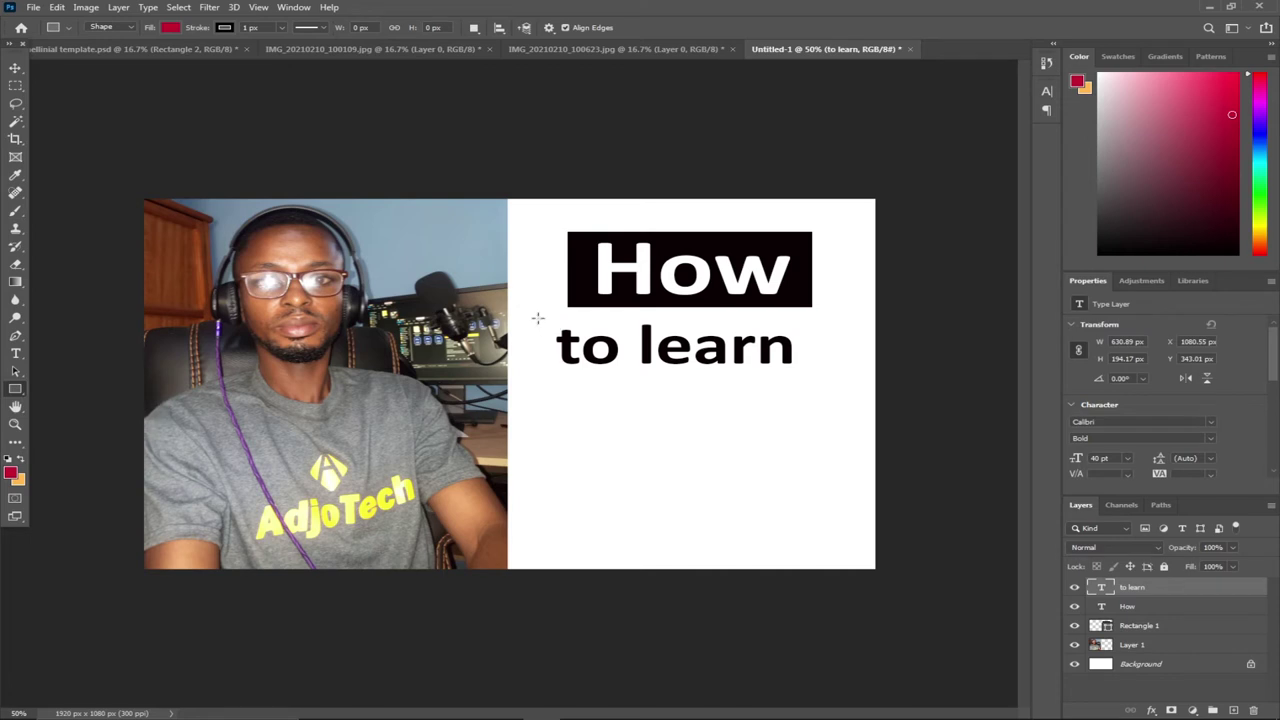
left_click_drag(537, 317, 837, 374)
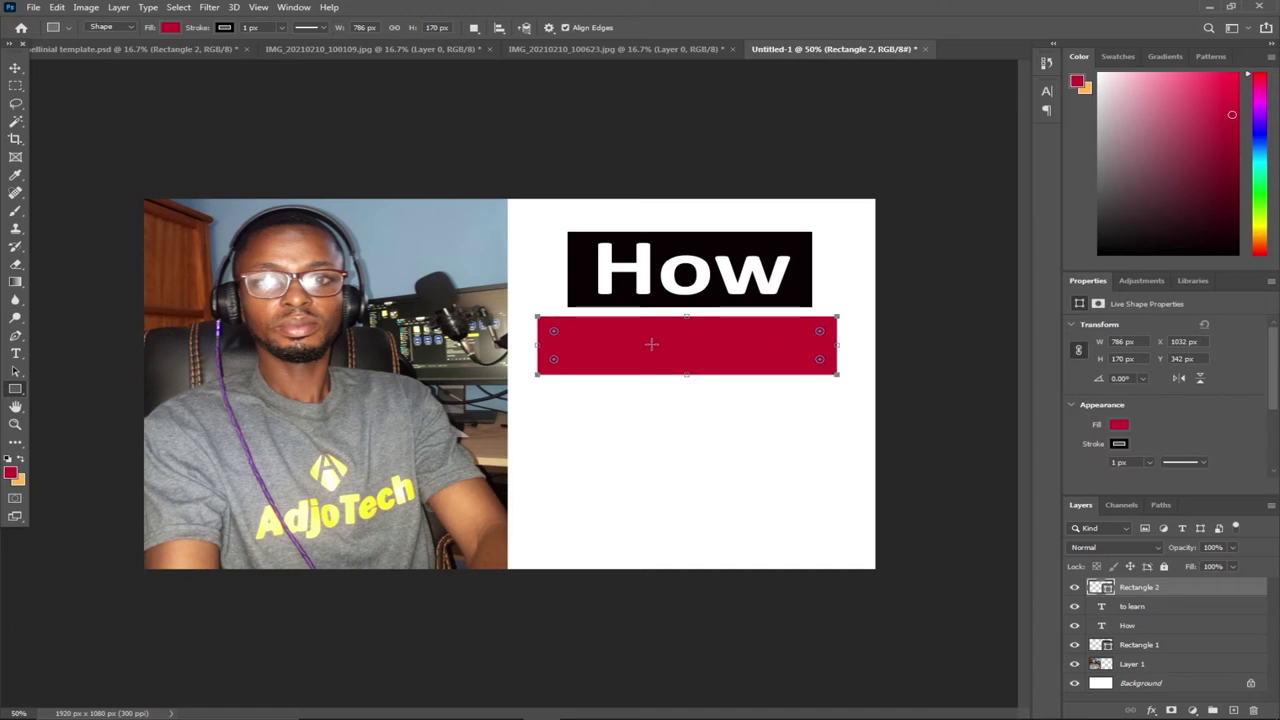
left_click(15, 68)
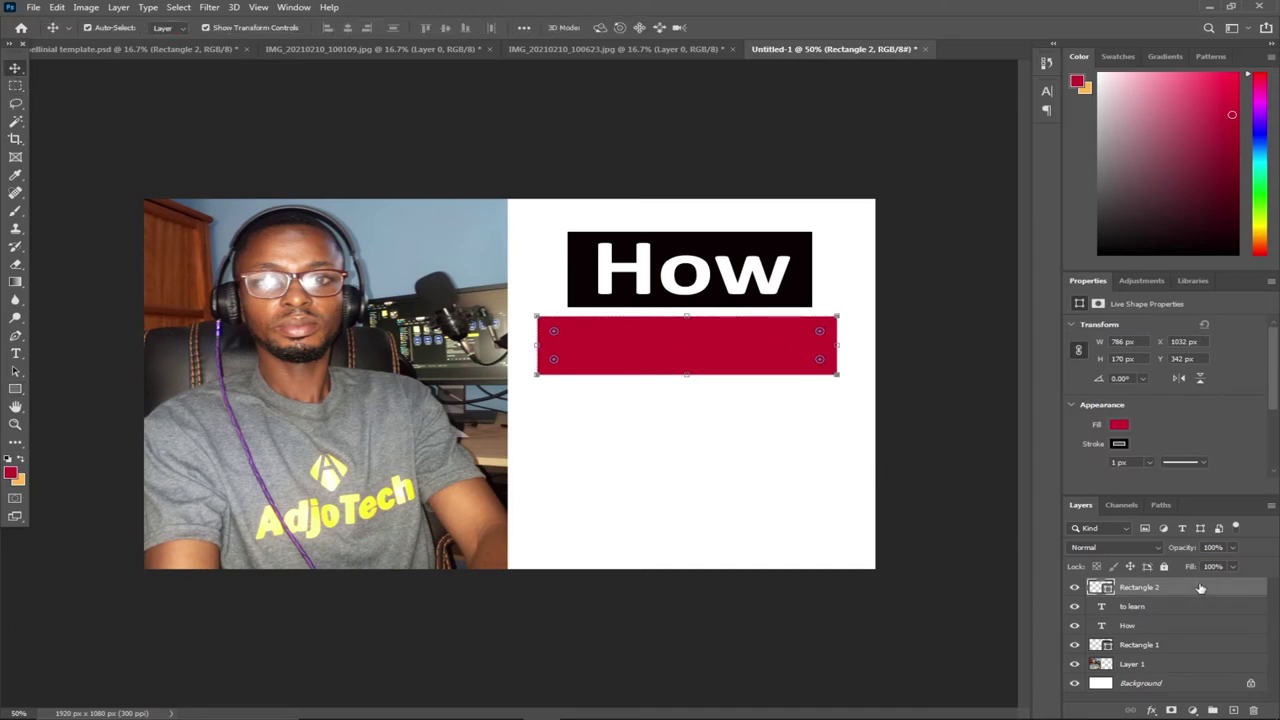
left_click_drag(1205, 596, 1205, 616)
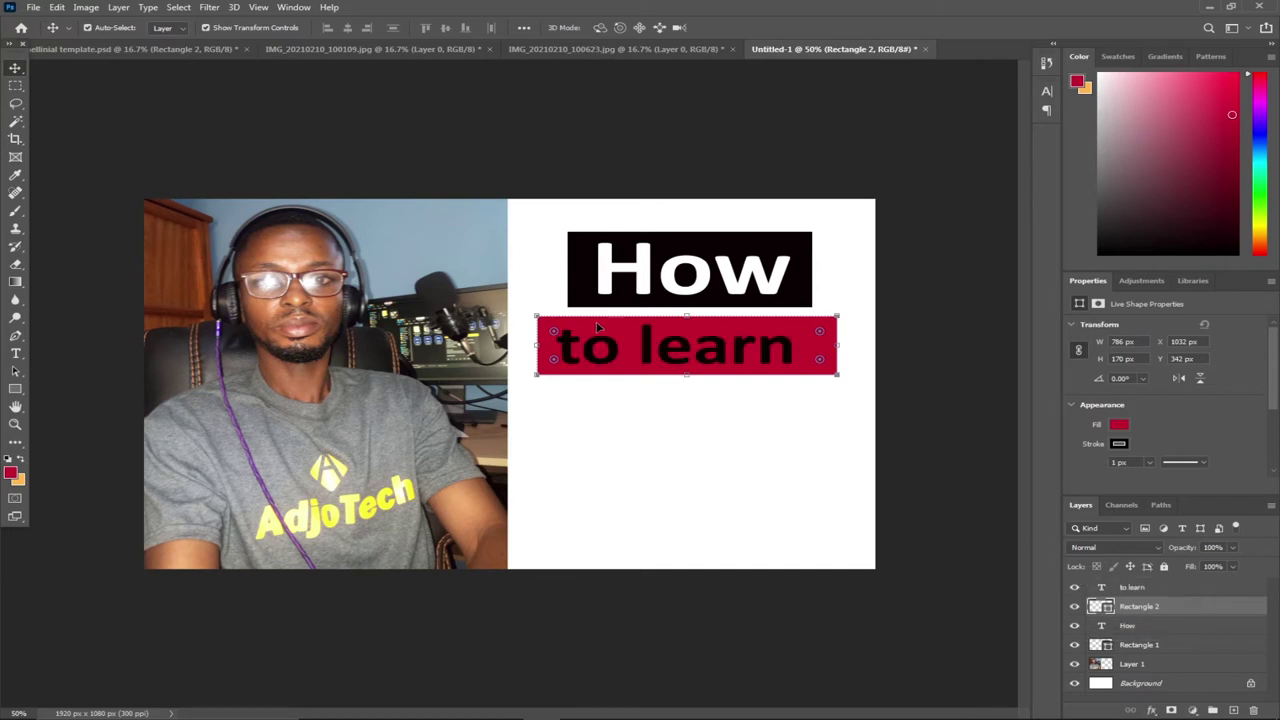
left_click_drag(658, 345, 670, 346)
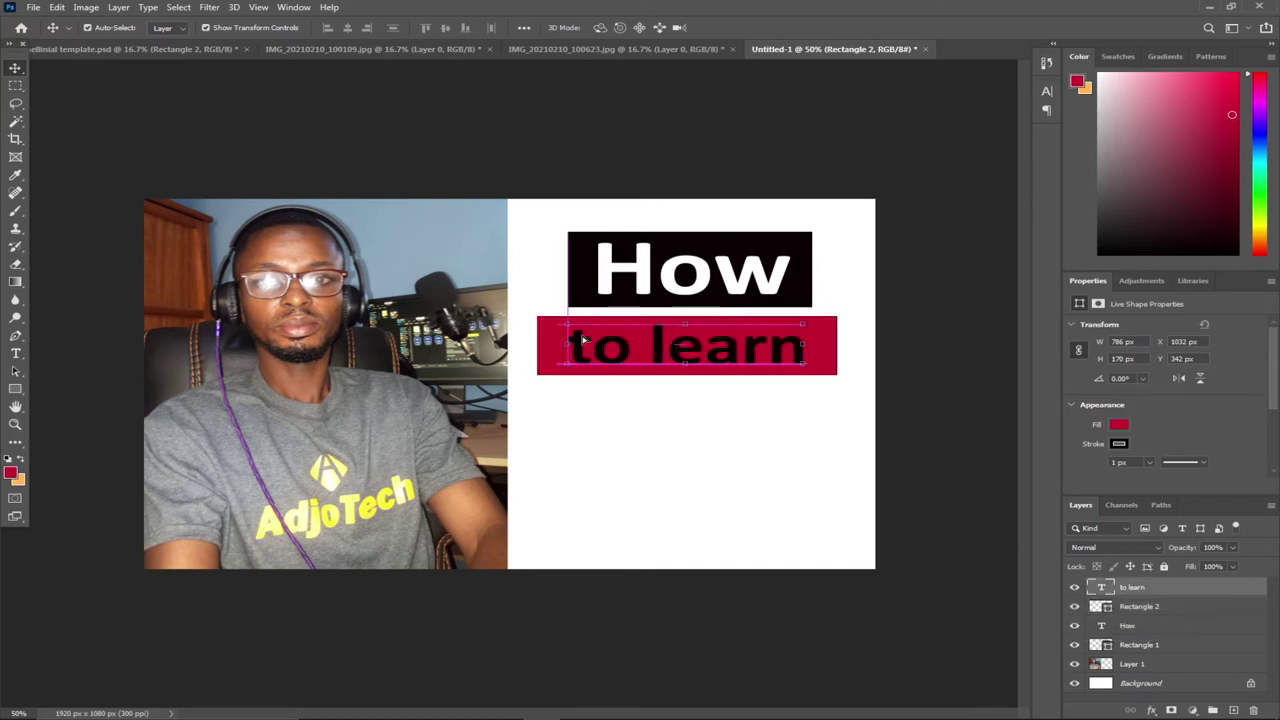
Capitalise the line to 'To learn' and colour it white (#ffffff).
left_click(15, 353)
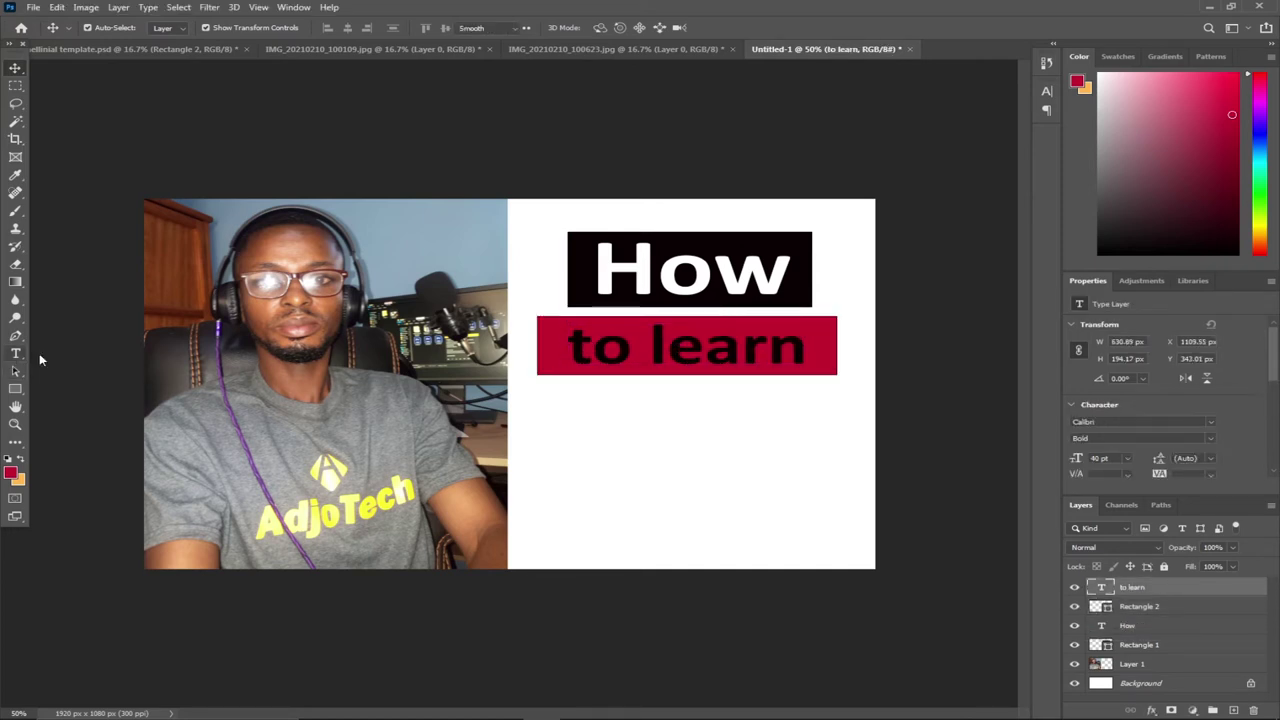
left_click(582, 343)
key("BackSpace")
type("T")
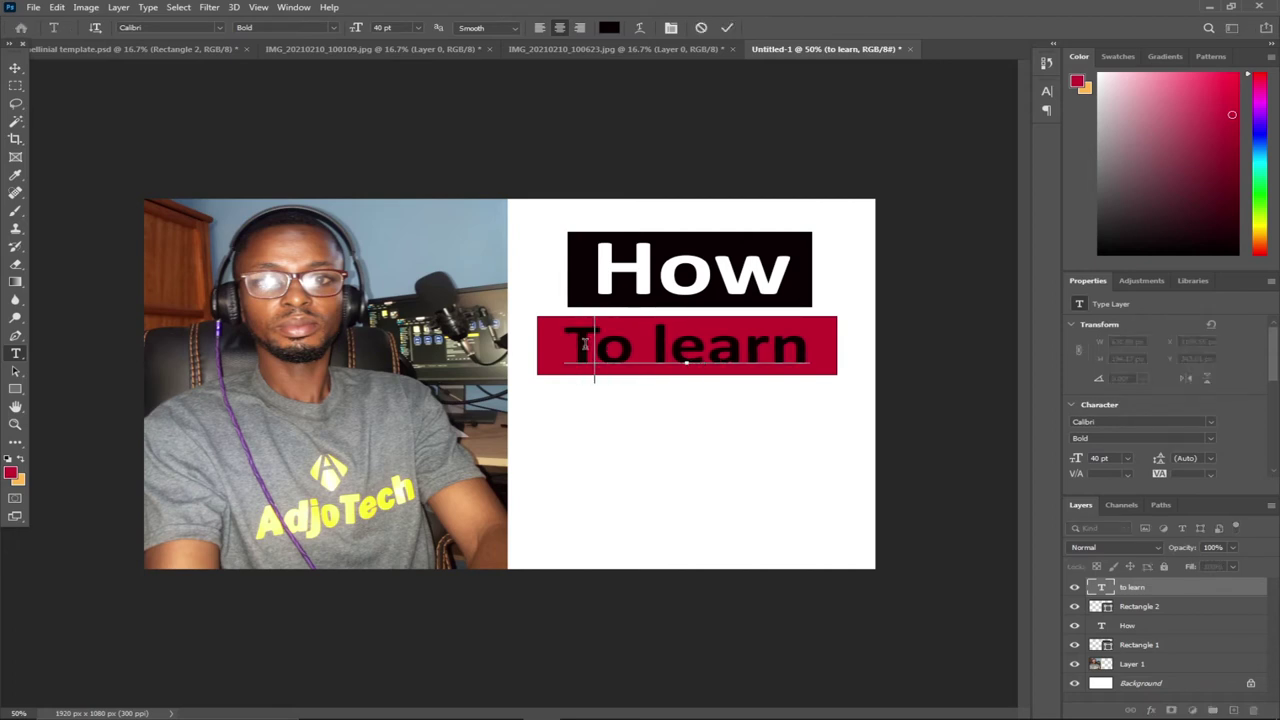
left_click_drag(562, 341, 793, 343)
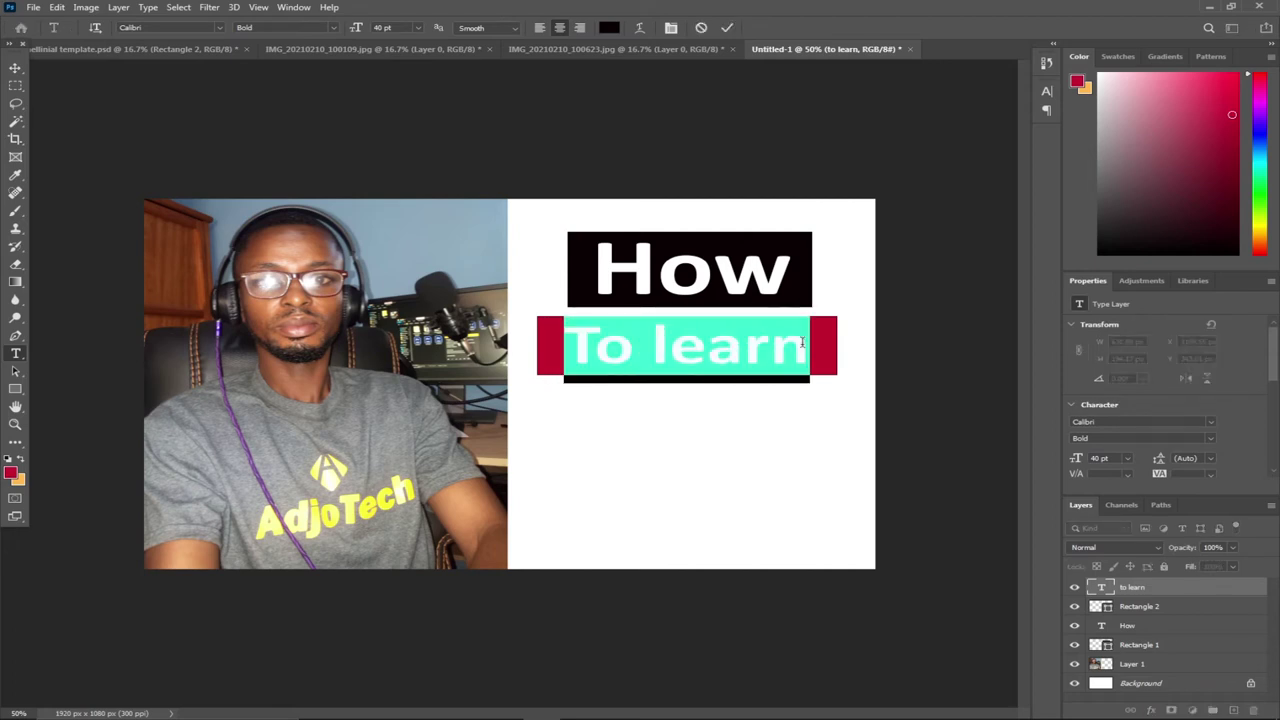
left_click(609, 28)
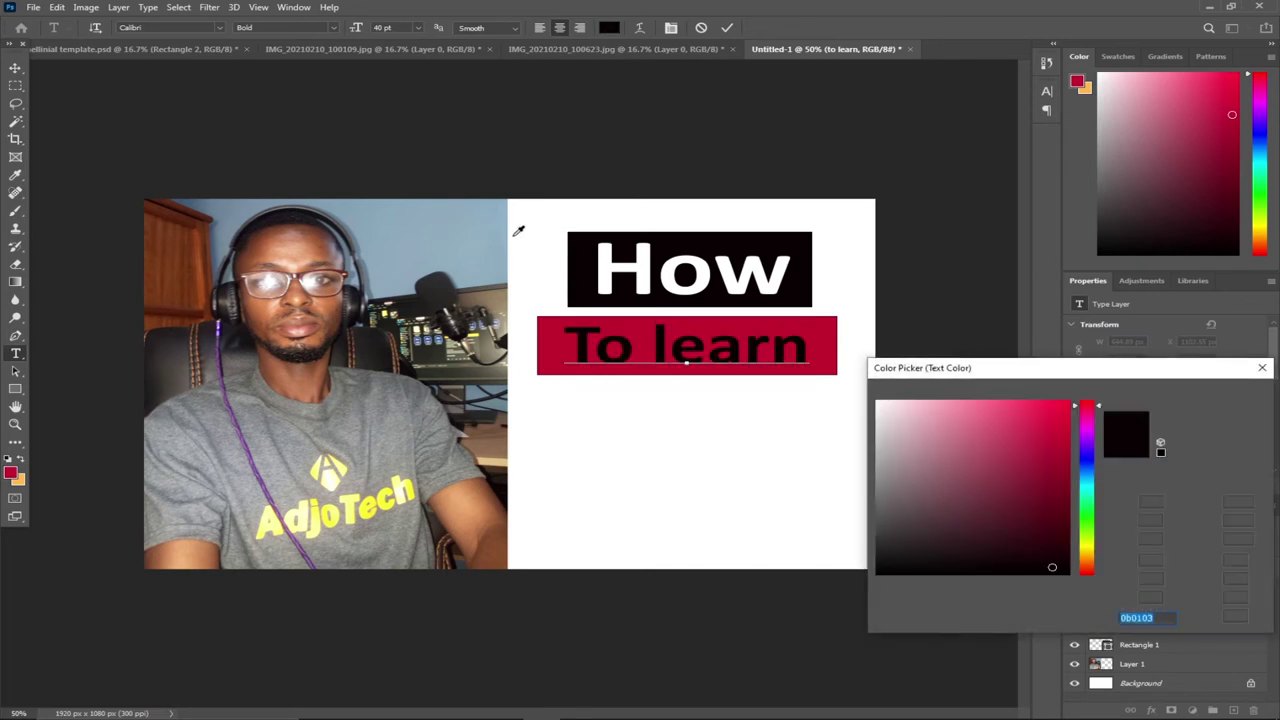
type("ffffff")
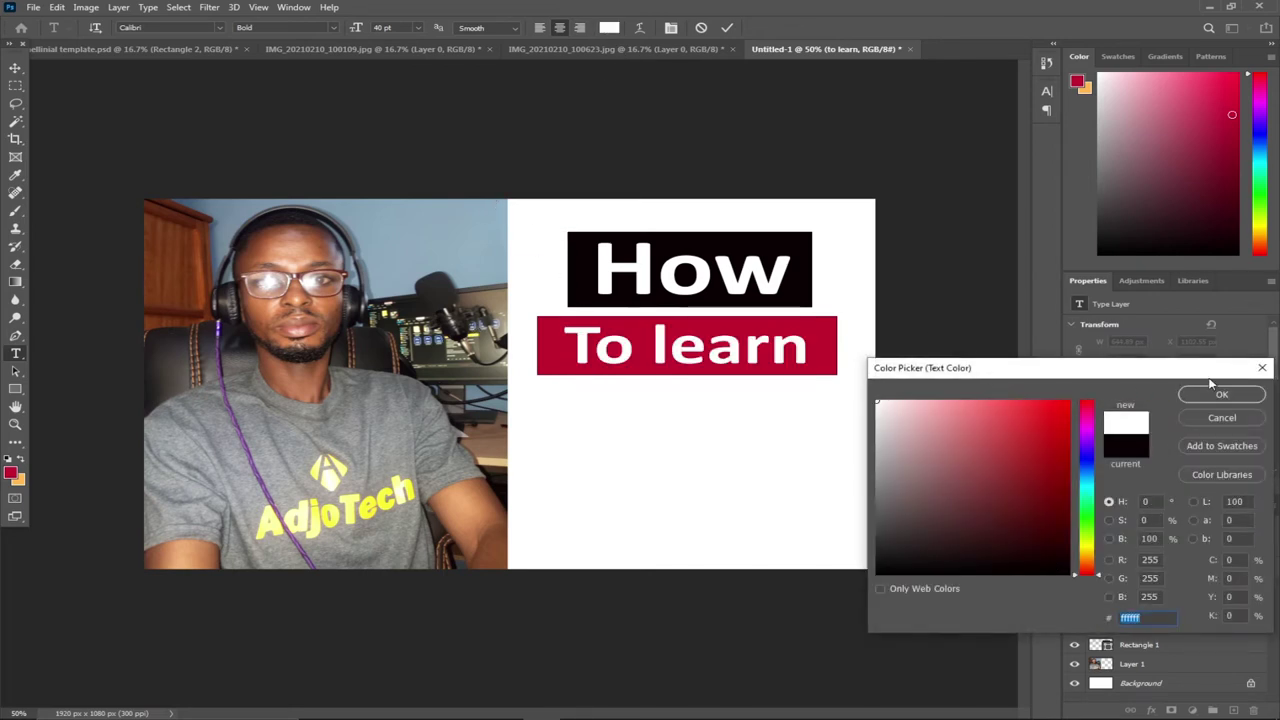
left_click(1221, 394)
Enlarge 'To learn' slightly so it fills the crimson bar.
key("ctrl")
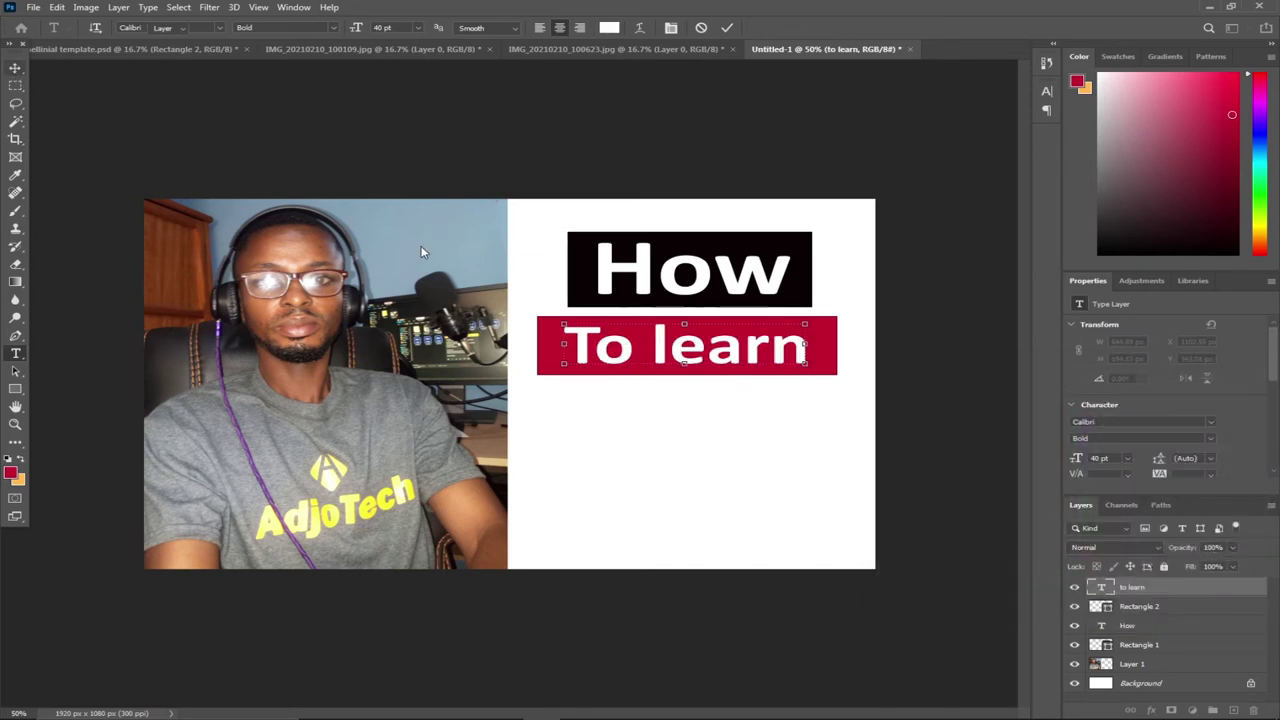
left_click(566, 330, "ctrl")
key("ctrl+t")
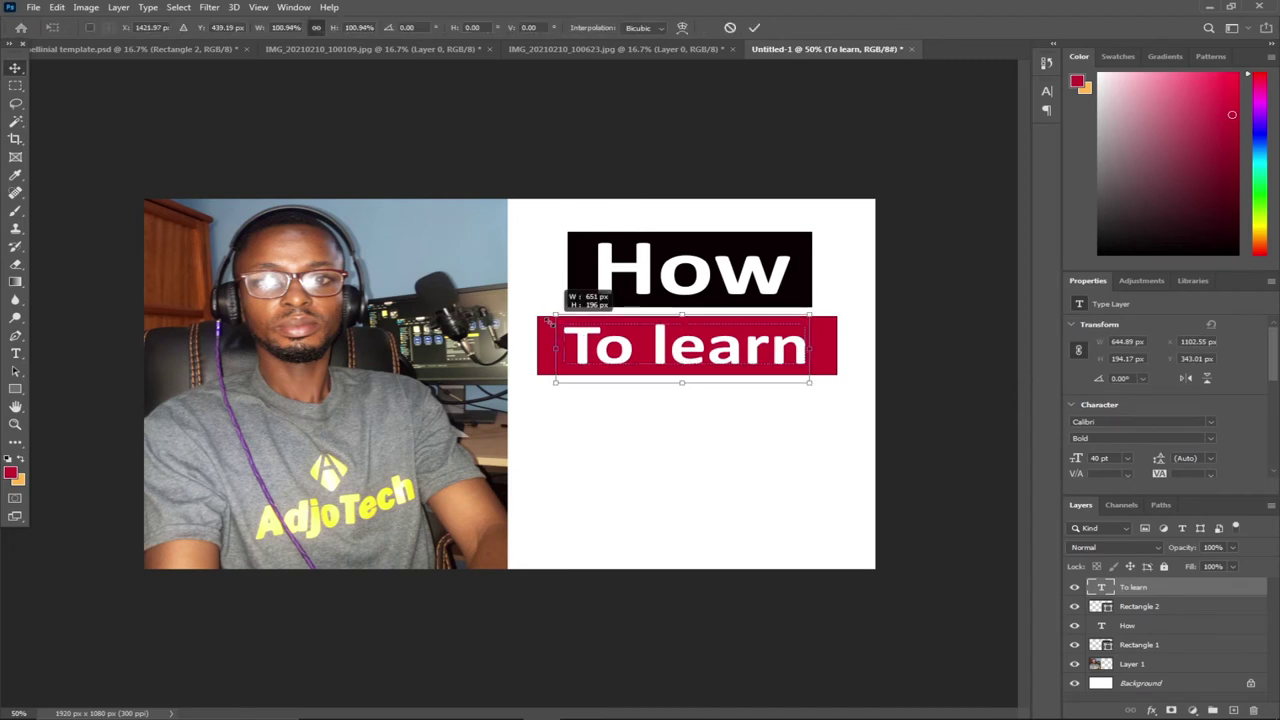
left_click_drag(586, 296, 820, 321)
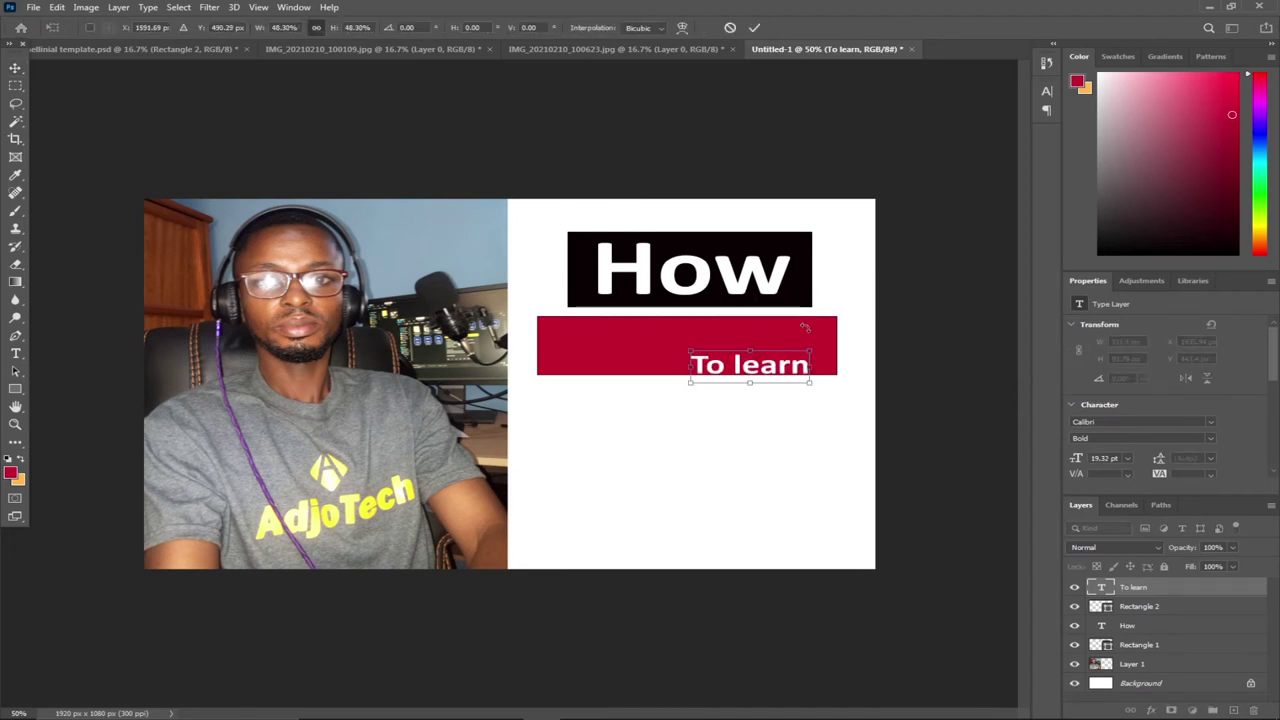
key("ctrl+z")
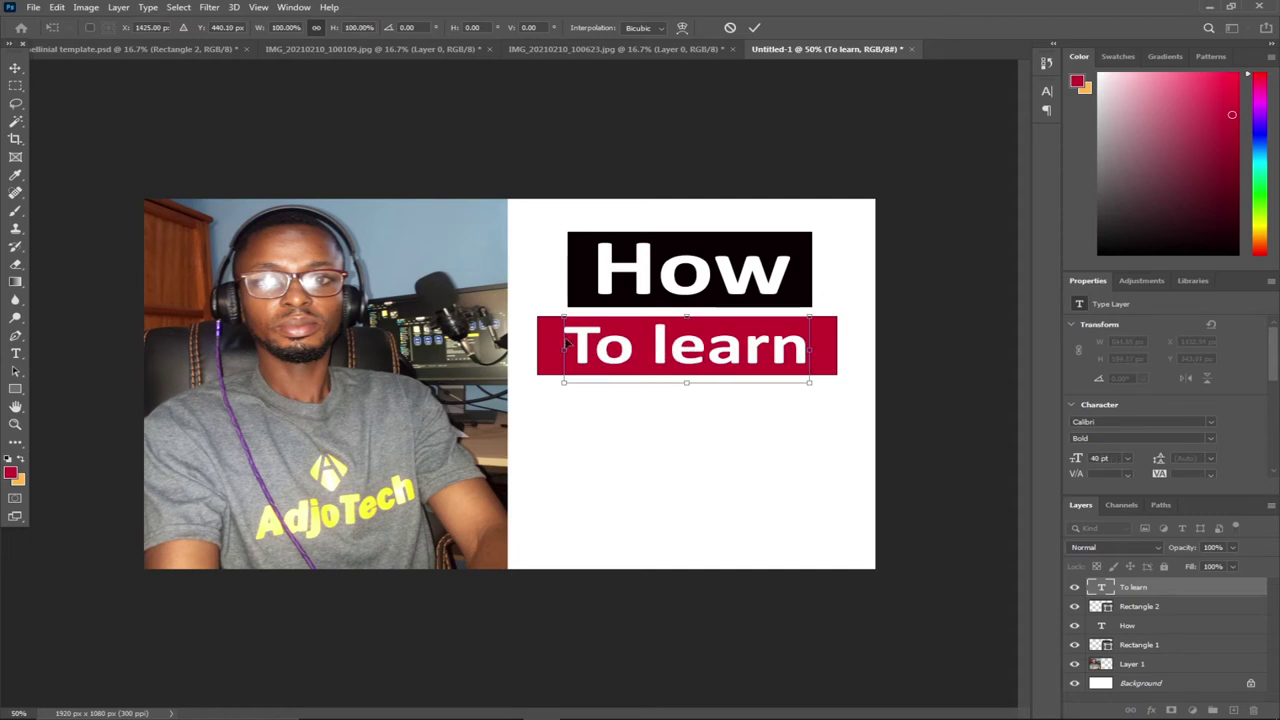
left_click_drag(810, 316, 826, 315)
key("Return")
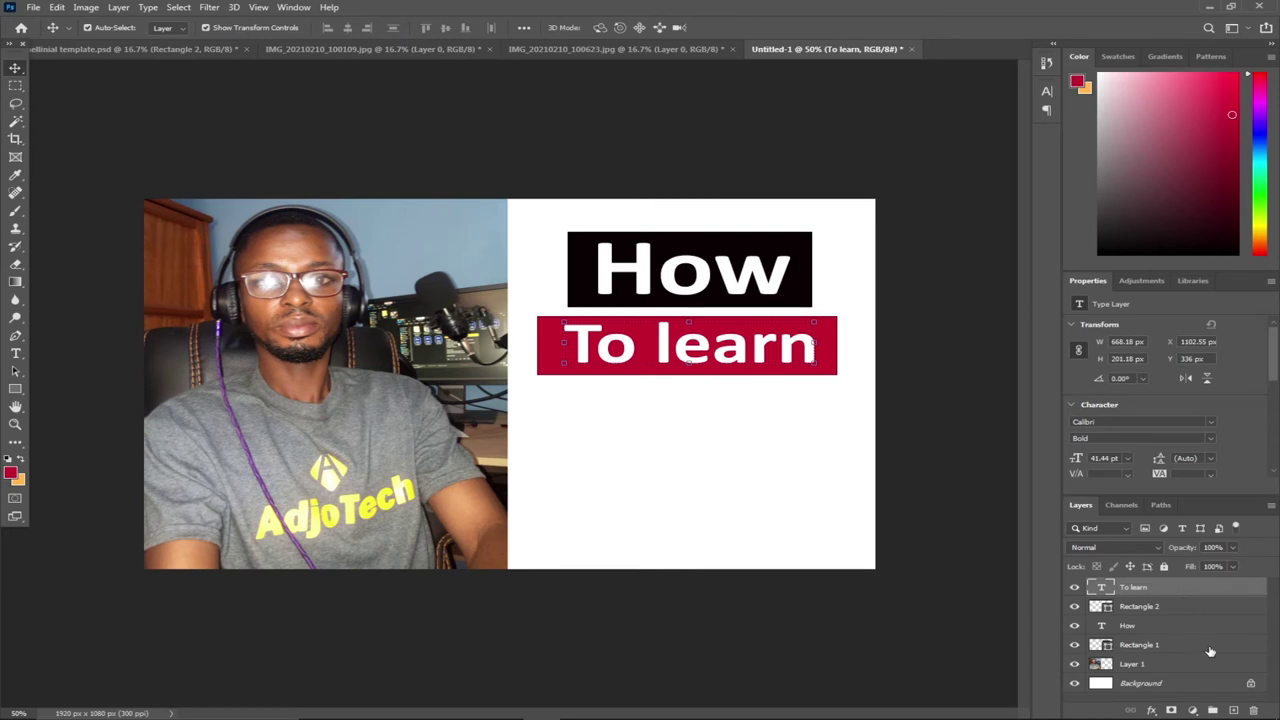
left_click(293, 7)
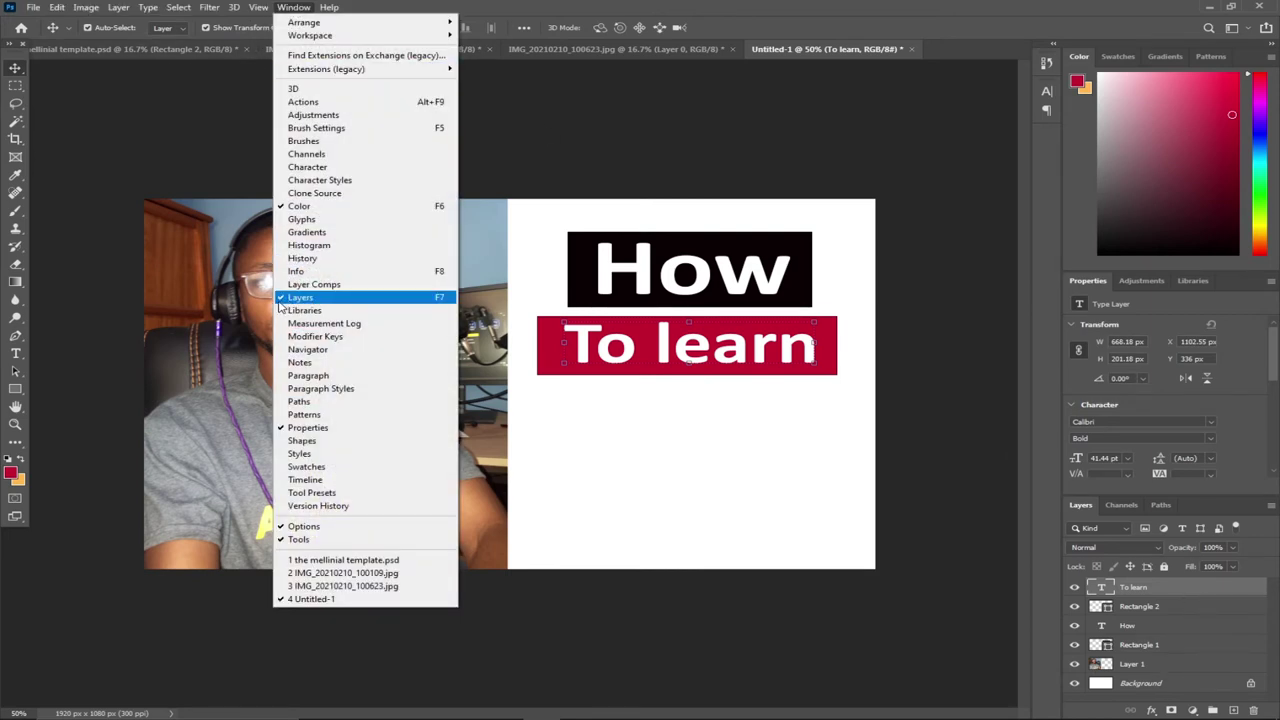
left_click(700, 352)
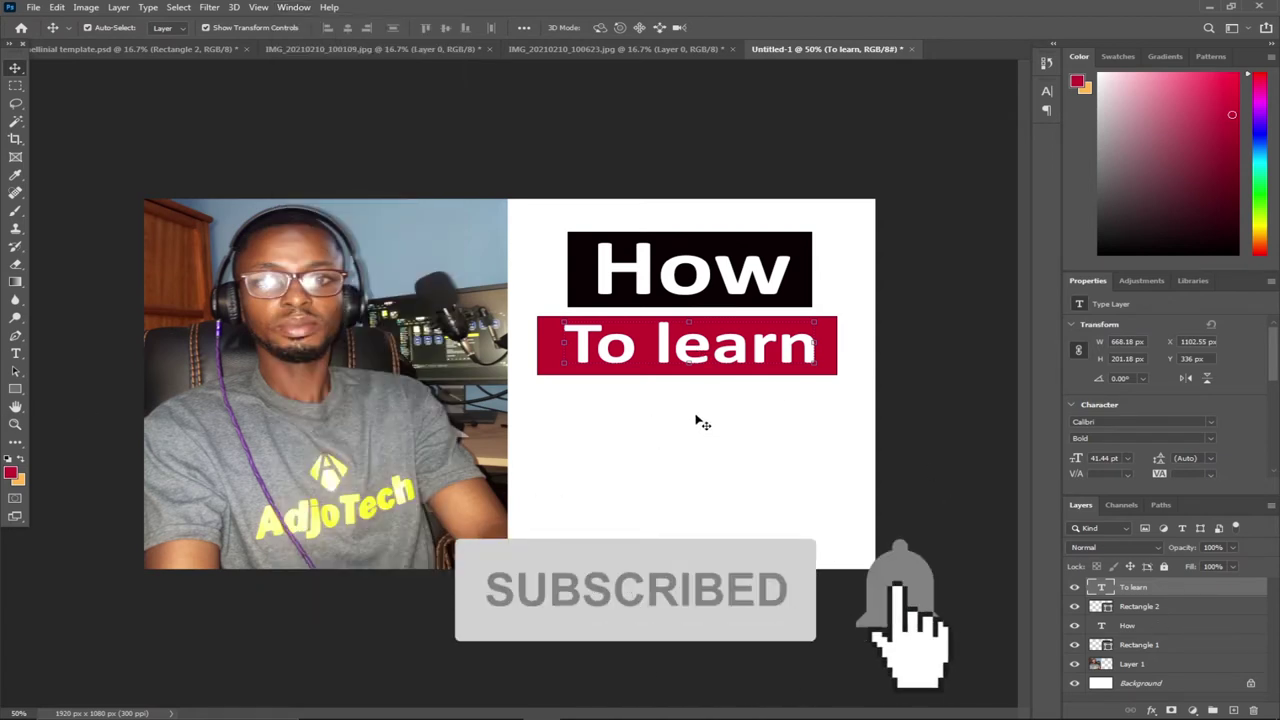
left_click(15, 353)
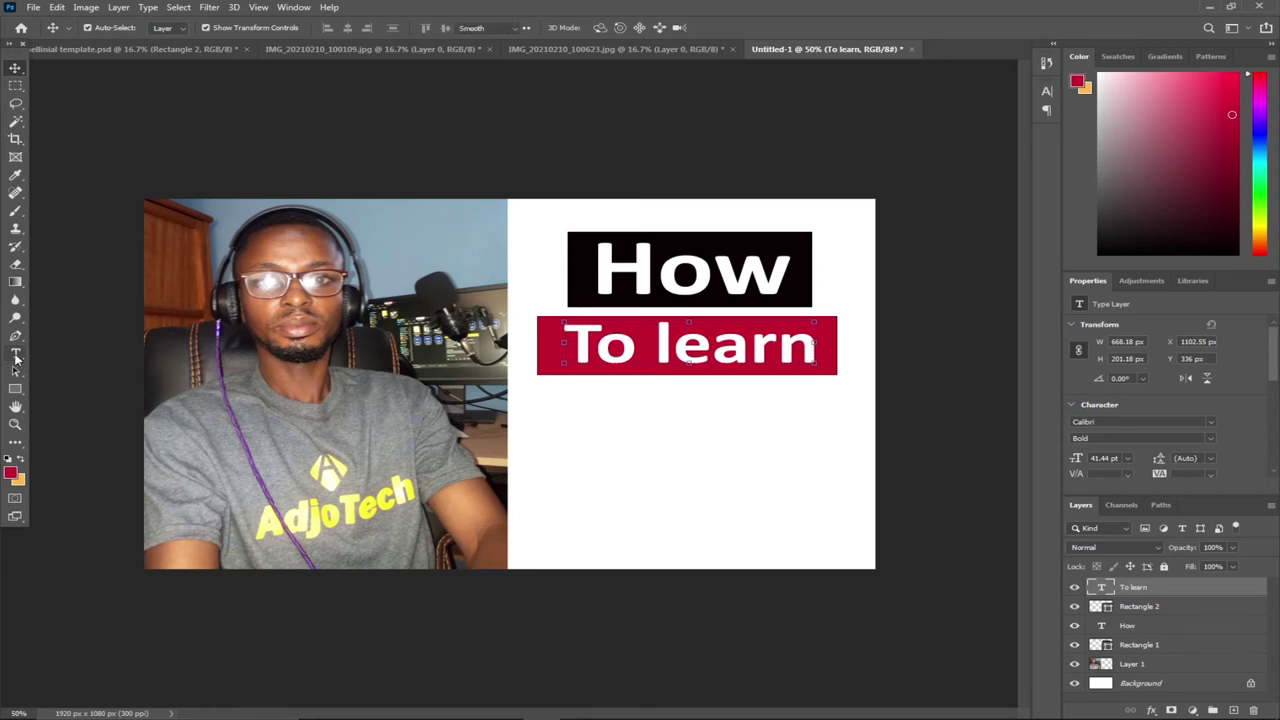
Add a third text line below 'To learn', coloured crimson sampled from the red bar.
left_click(585, 424)
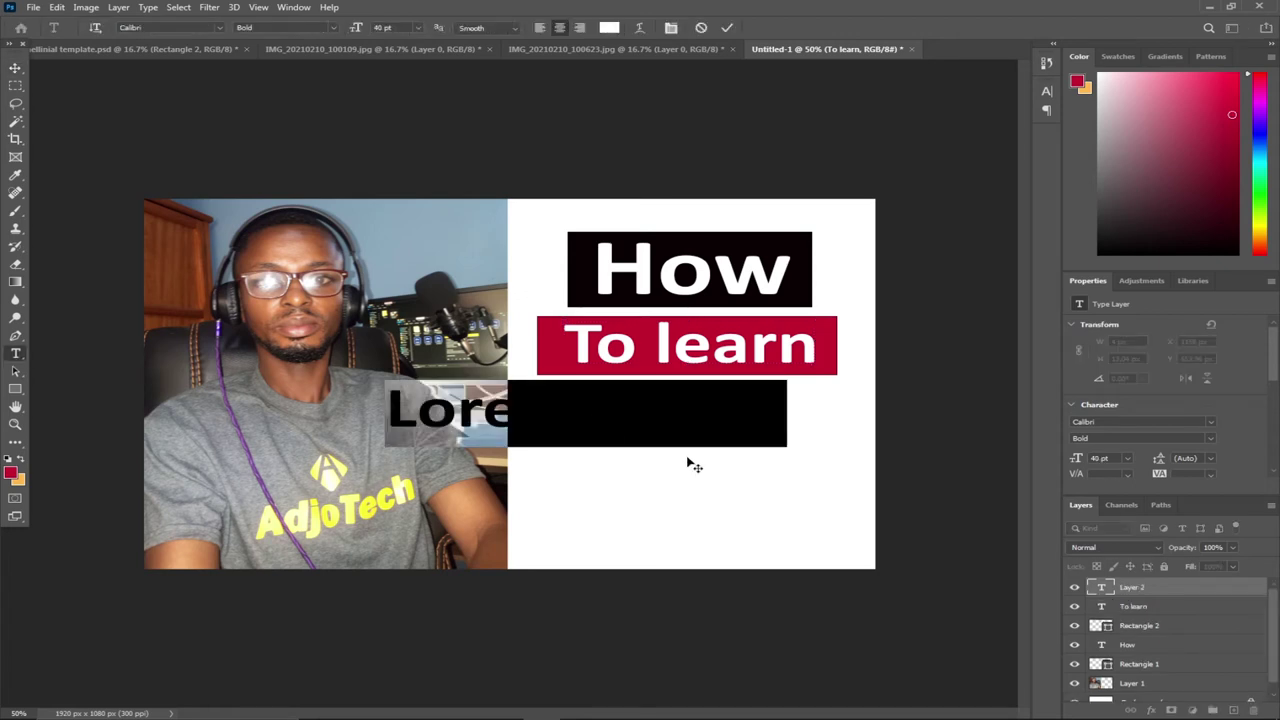
key("BackSpace")
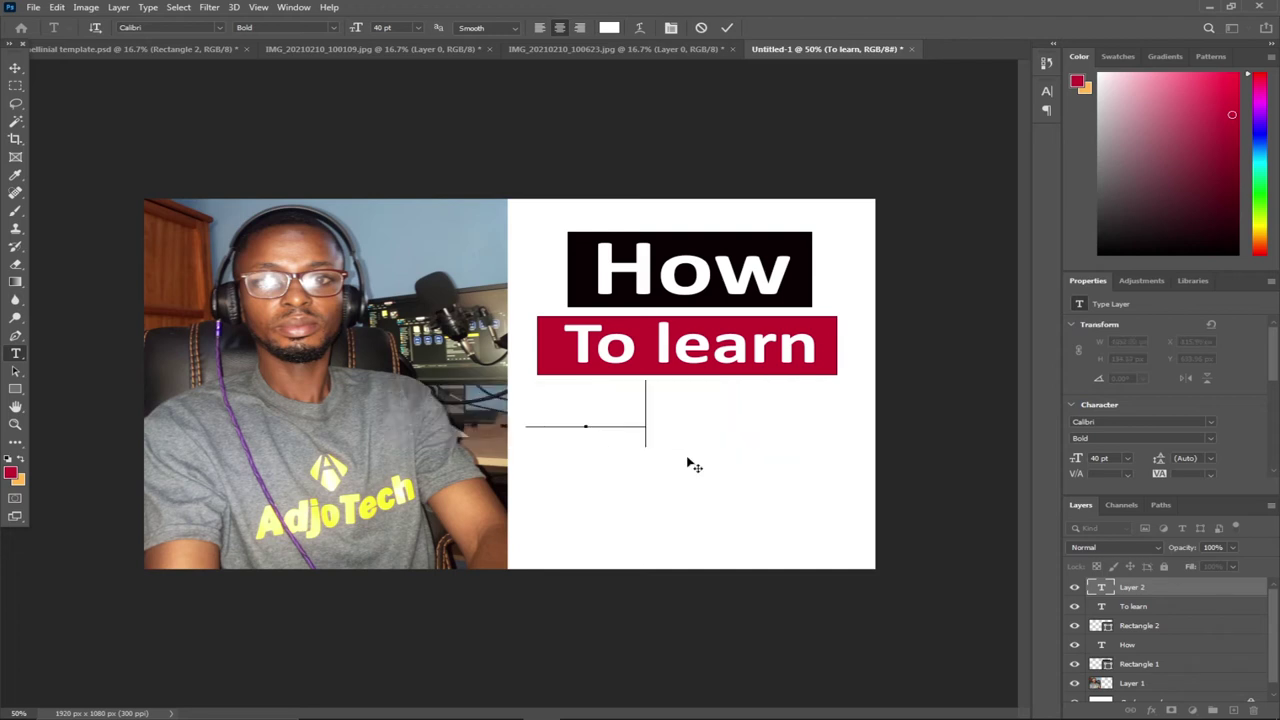
type("Photoshop")
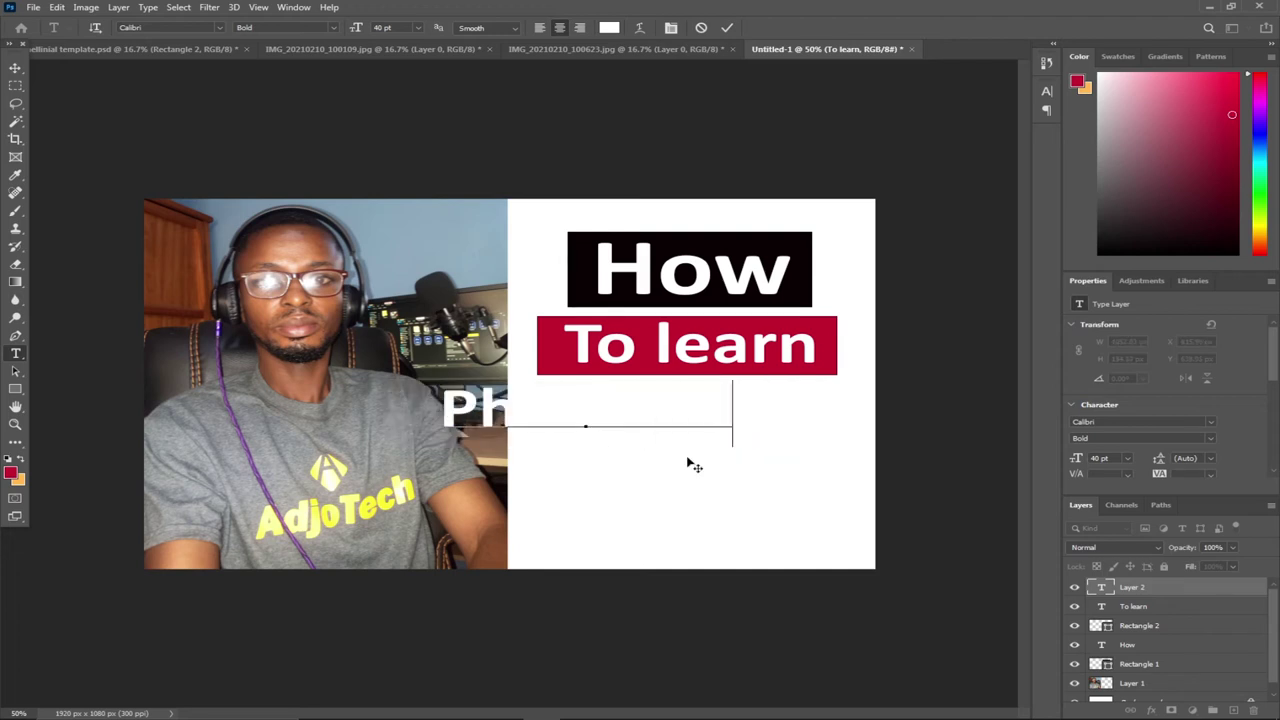
key("ctrl+a")
left_click(609, 27)
left_click(549, 337)
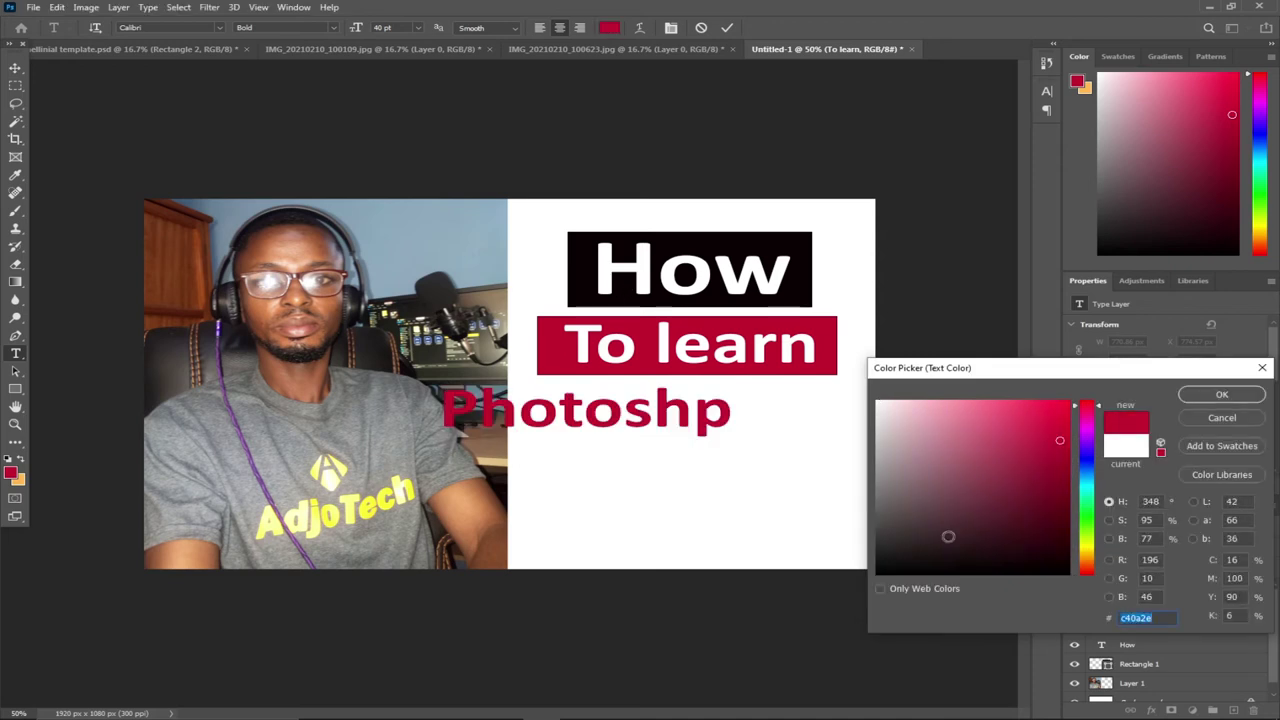
left_click(1200, 393)
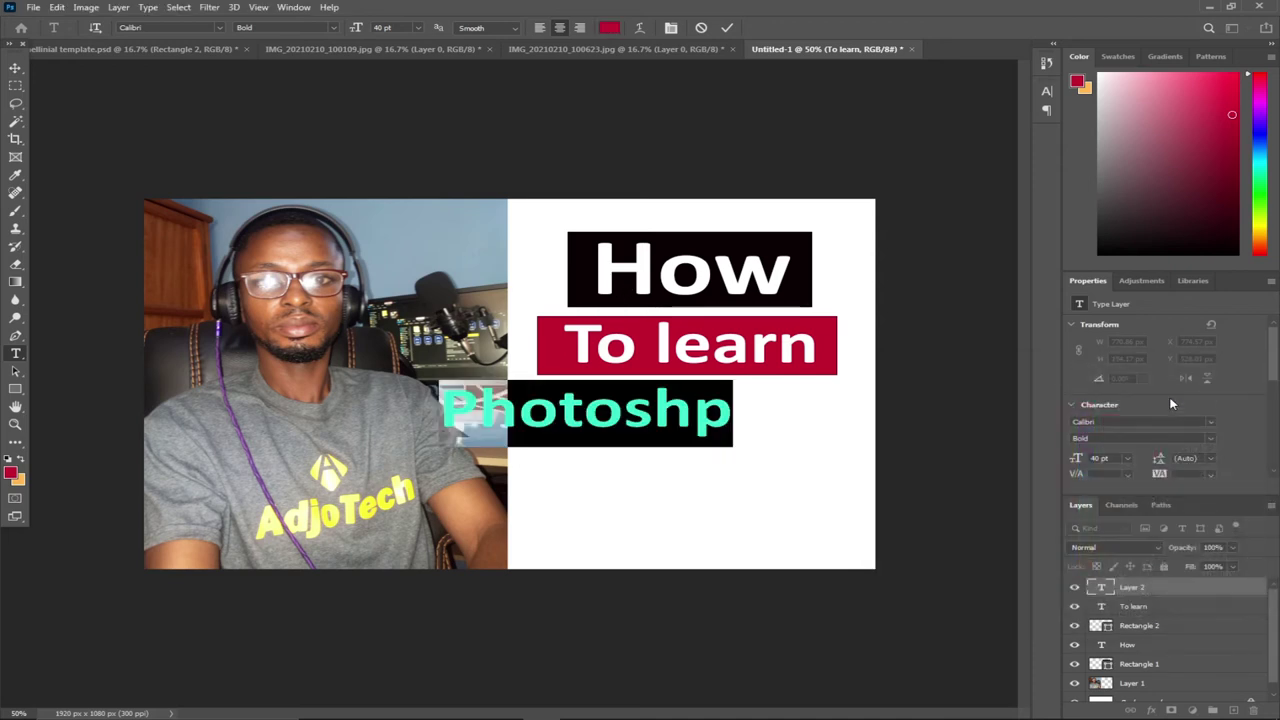
Correct the spelling to 'Photoshop' and centre the line under 'To learn'.
left_click(692, 410)
type("o")
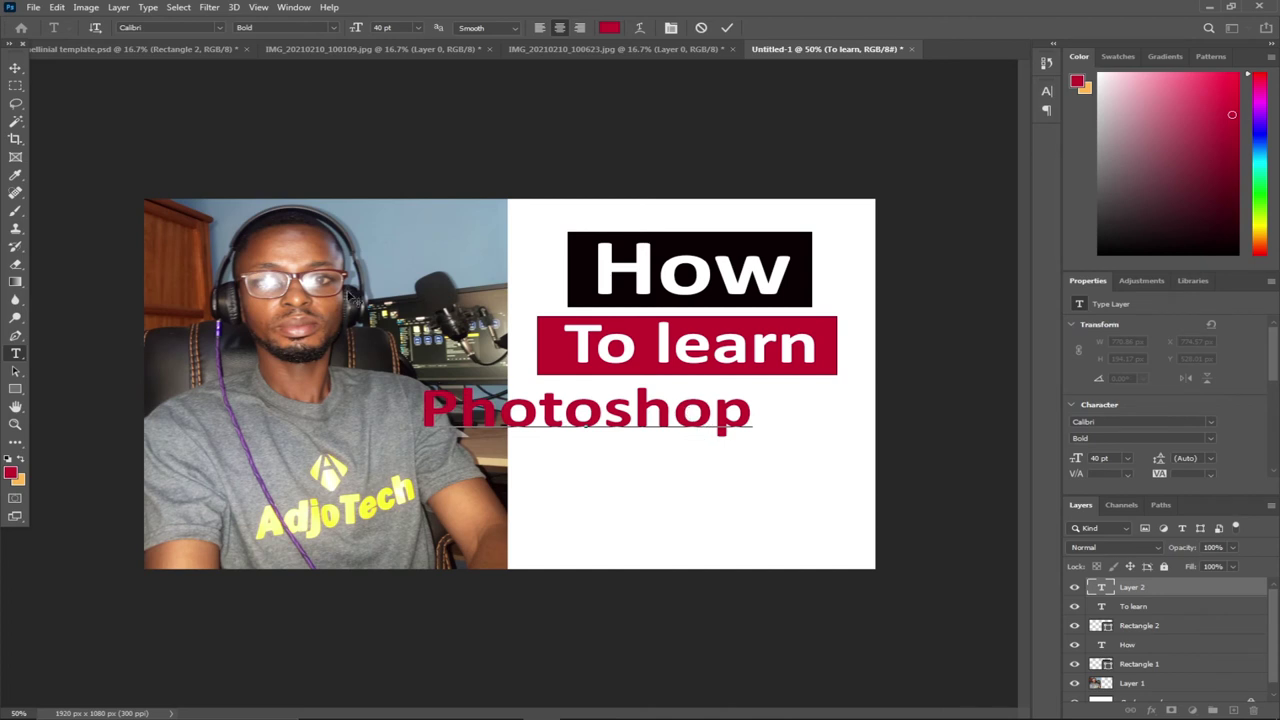
left_click(15, 67)
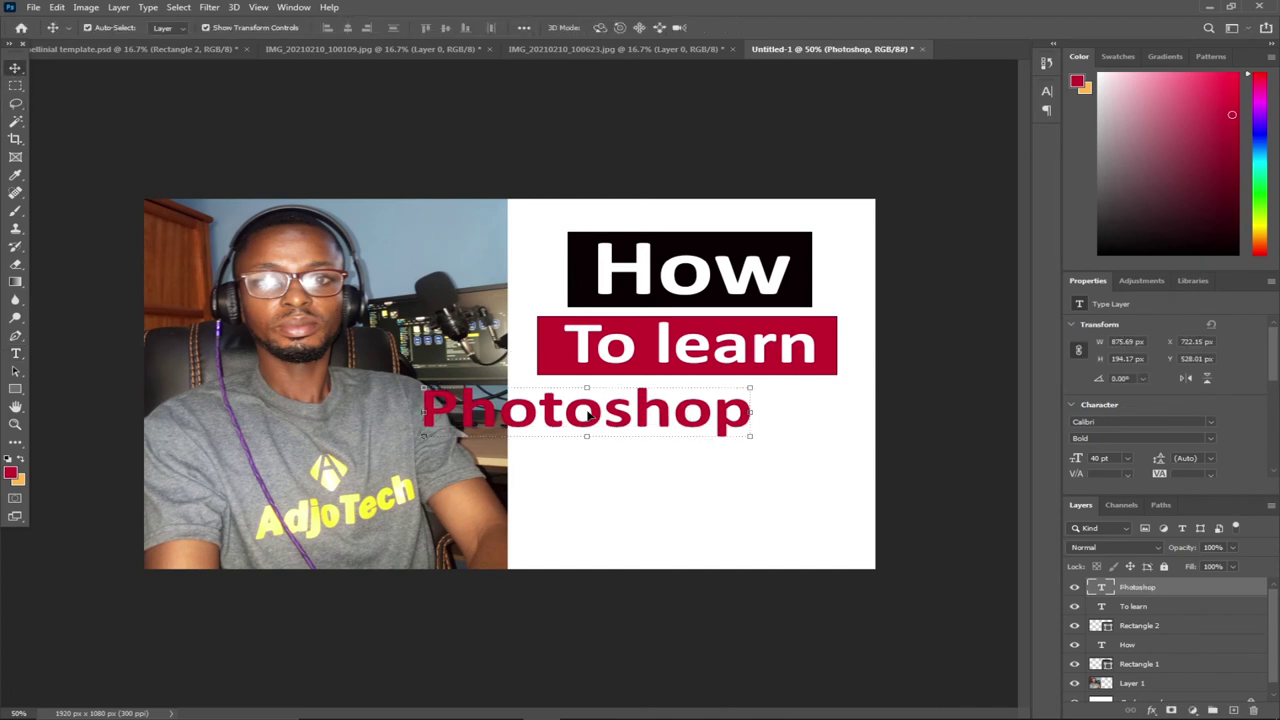
left_click_drag(590, 416, 698, 421)
left_click(697, 420)
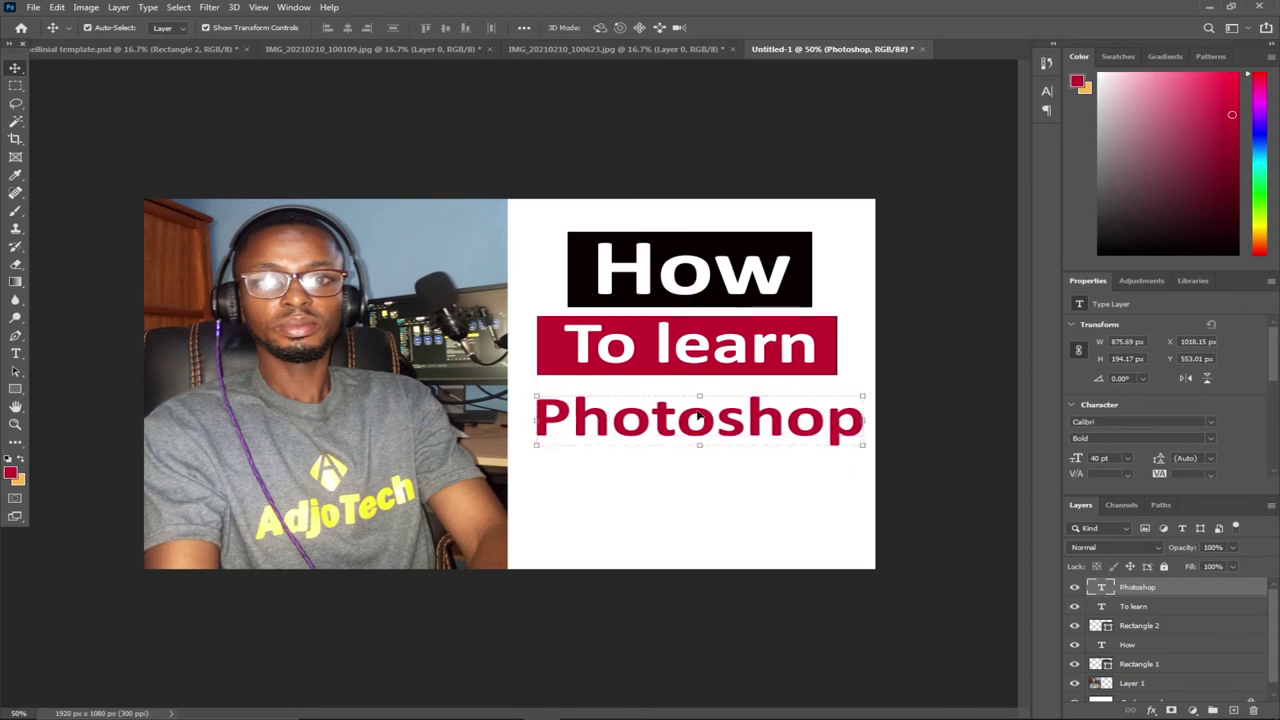
left_click(15, 353)
Add an 'in 5' text line below Photoshop and centre it under the heading.
left_click(580, 492)
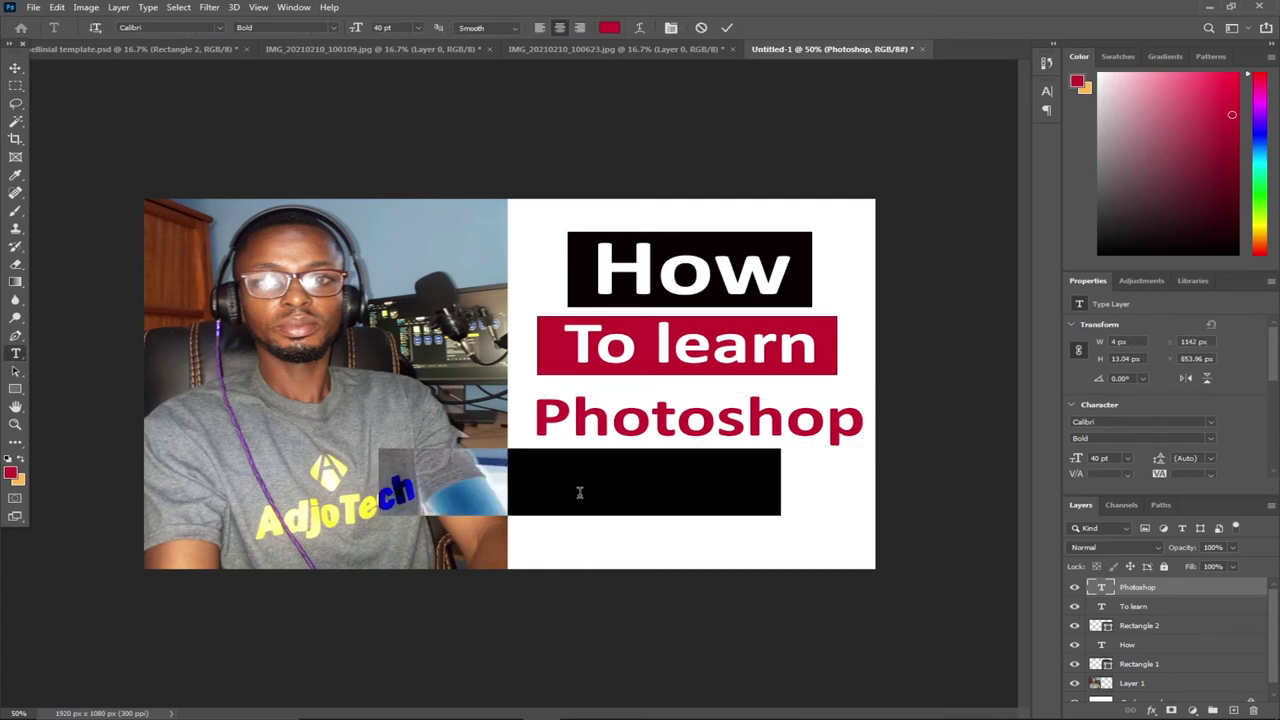
type("in ")
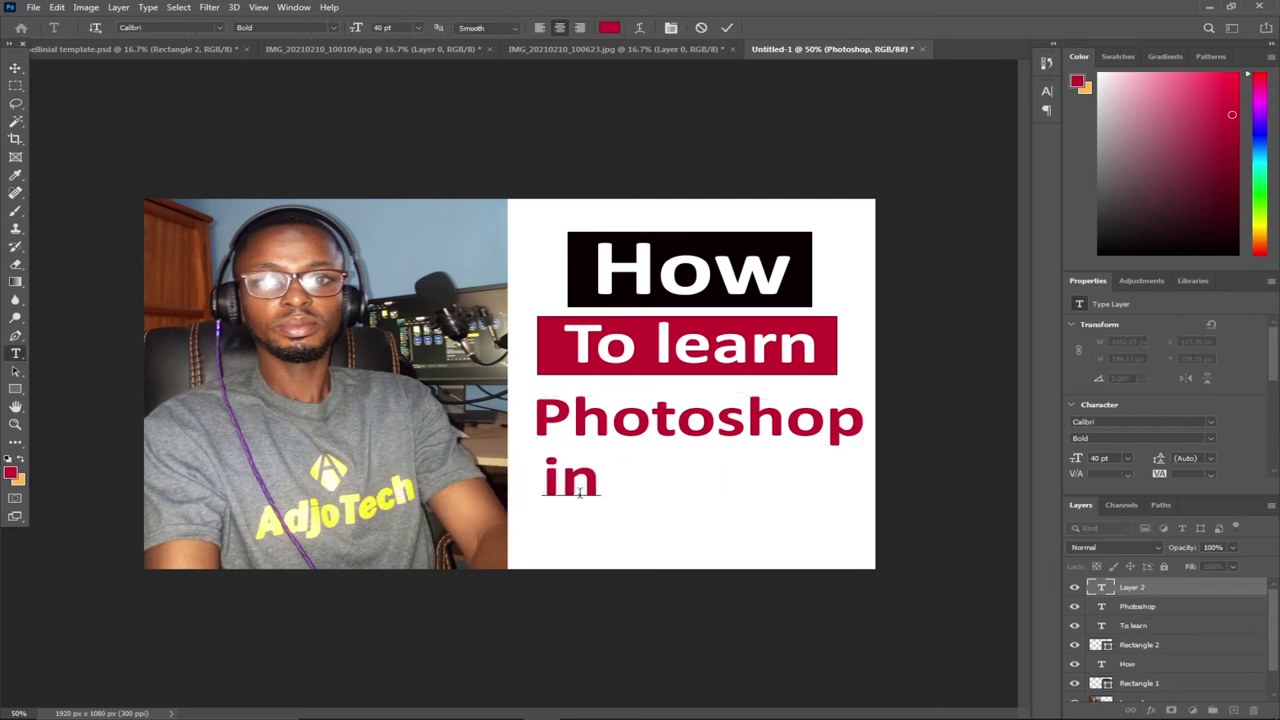
type("5")
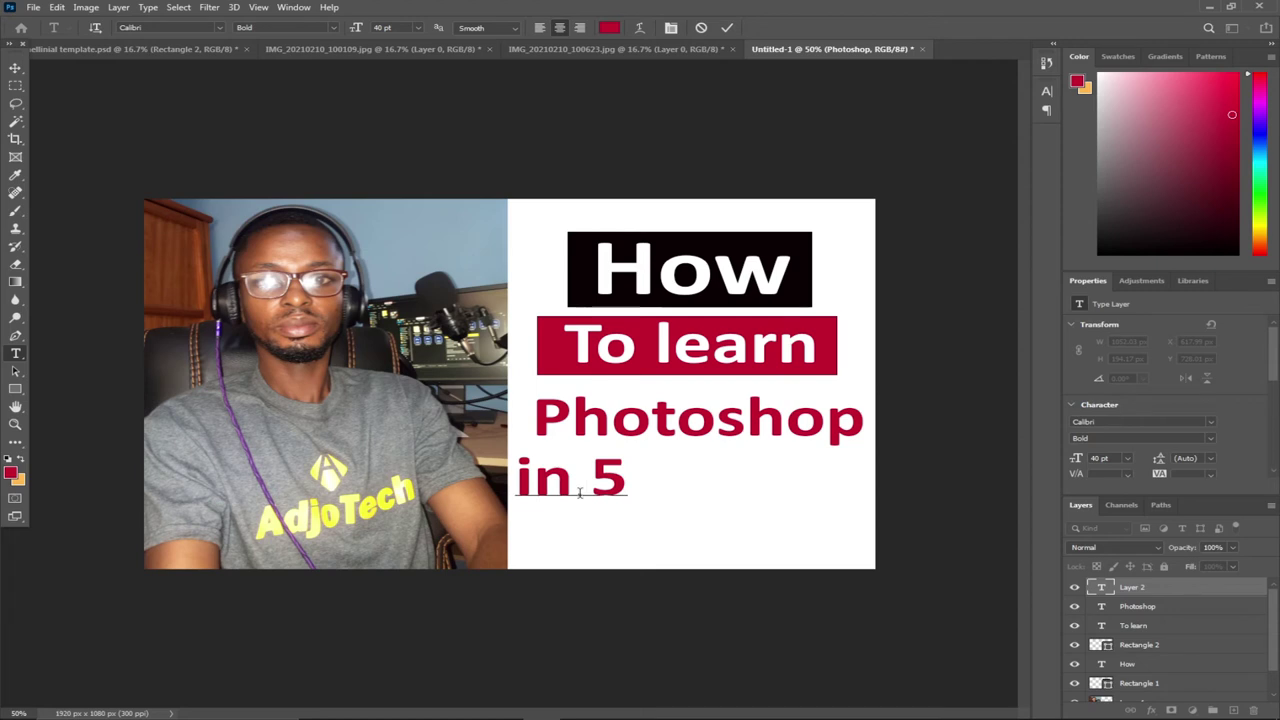
type(" minutes")
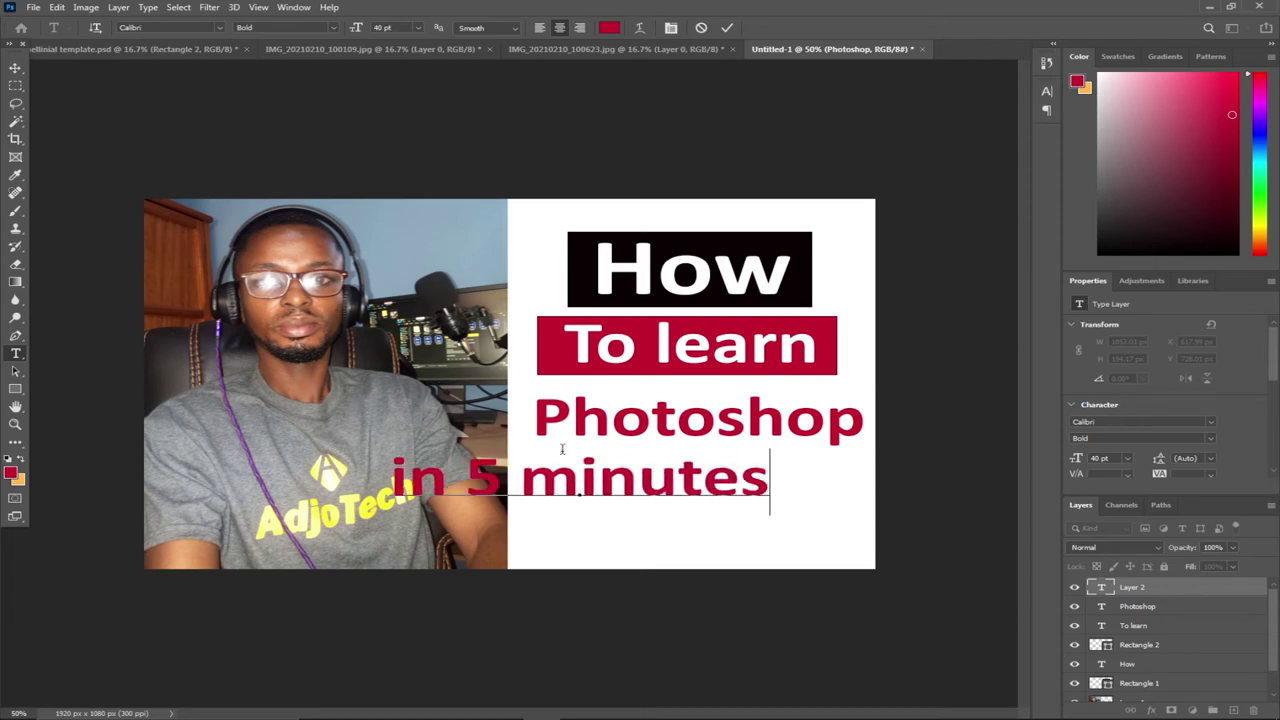
left_click(519, 476)
key("Return")
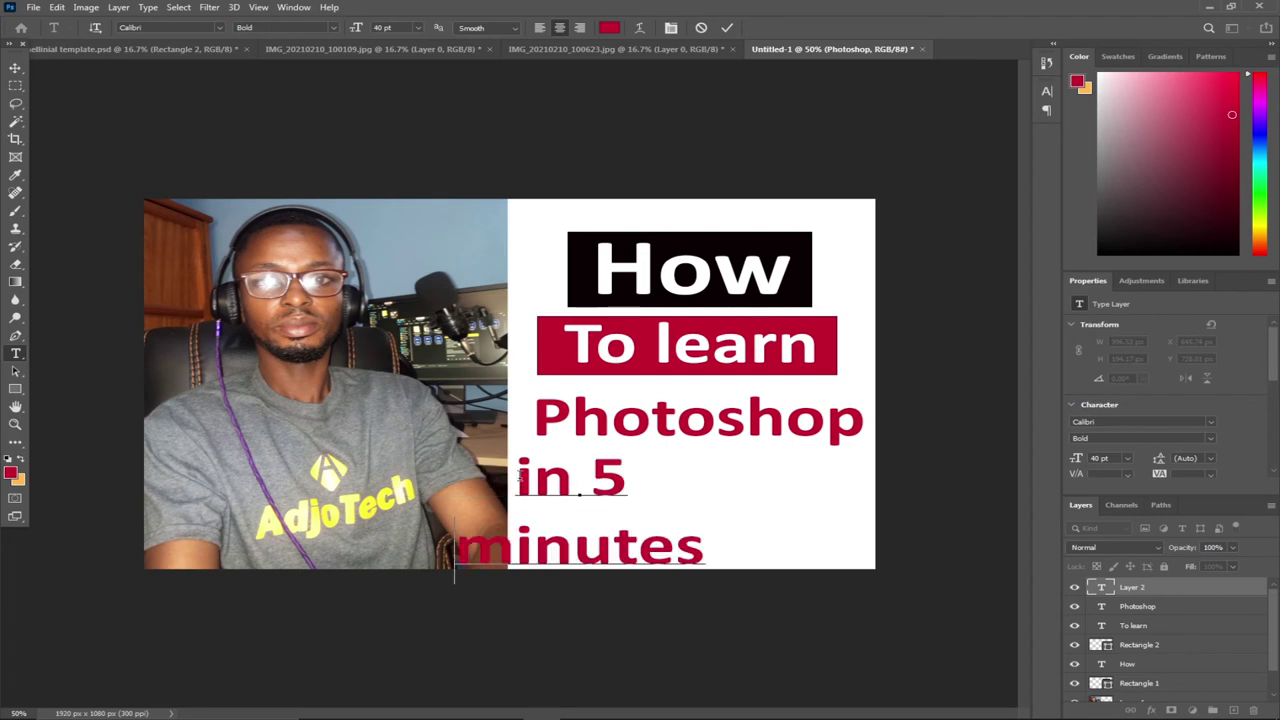
left_click_drag(454, 556, 813, 552)
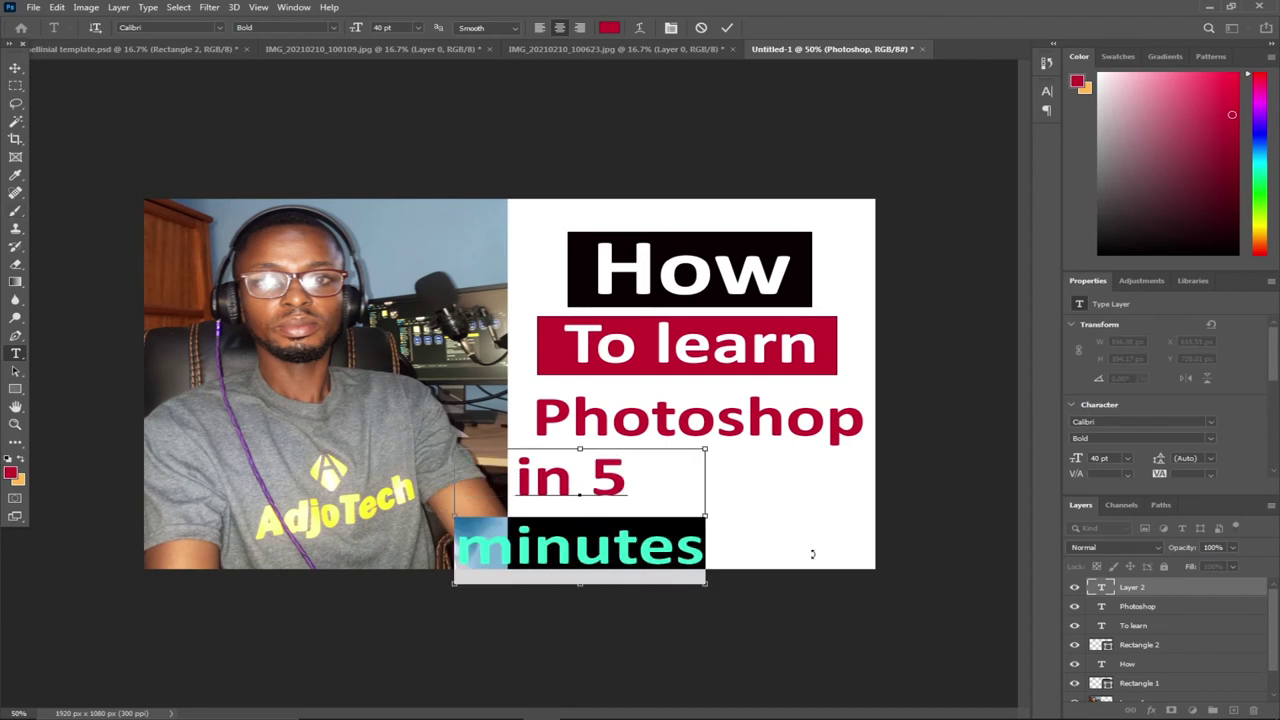
key("BackSpace")
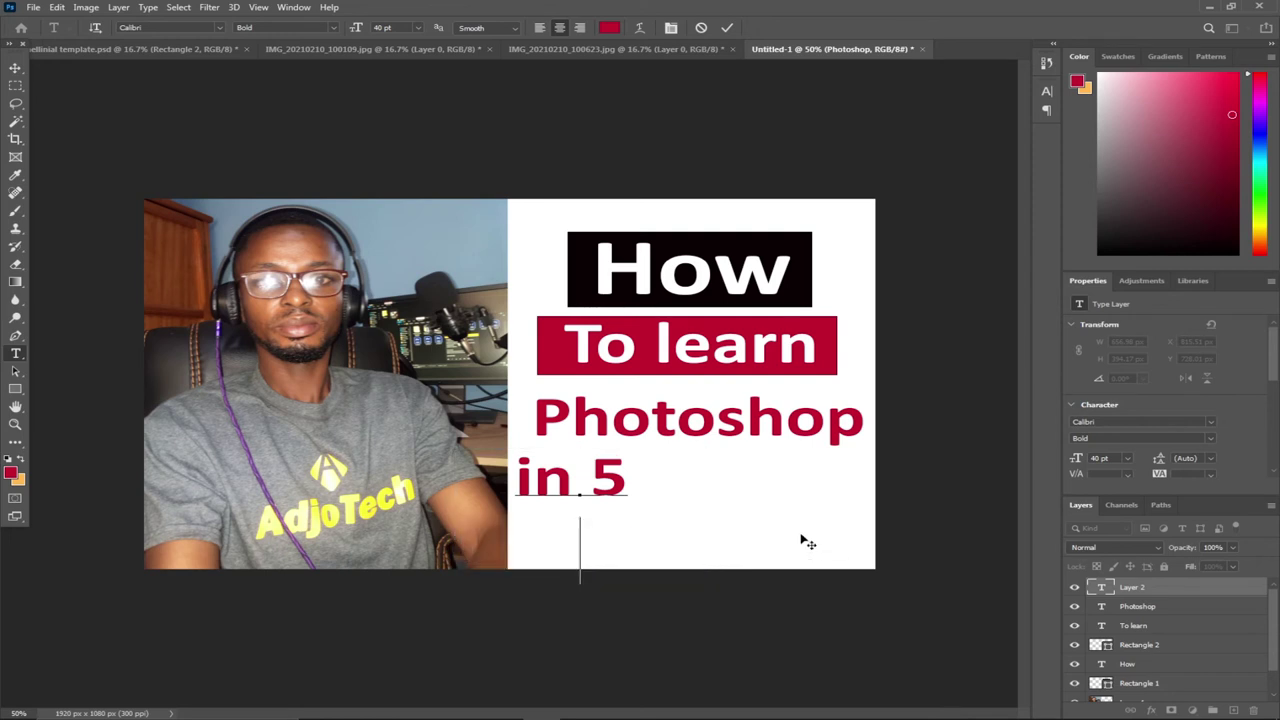
key("BackSpace")
key("BackSpace")
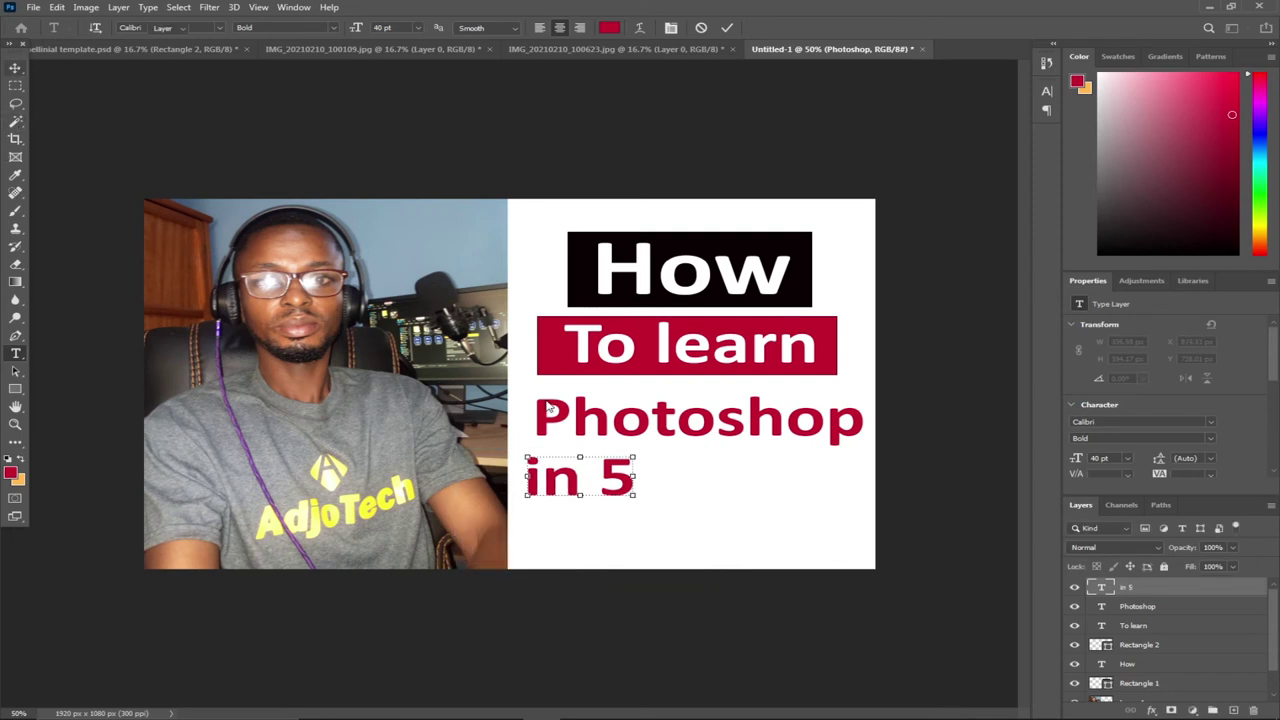
left_click(16, 68)
left_click_drag(617, 474, 737, 474)
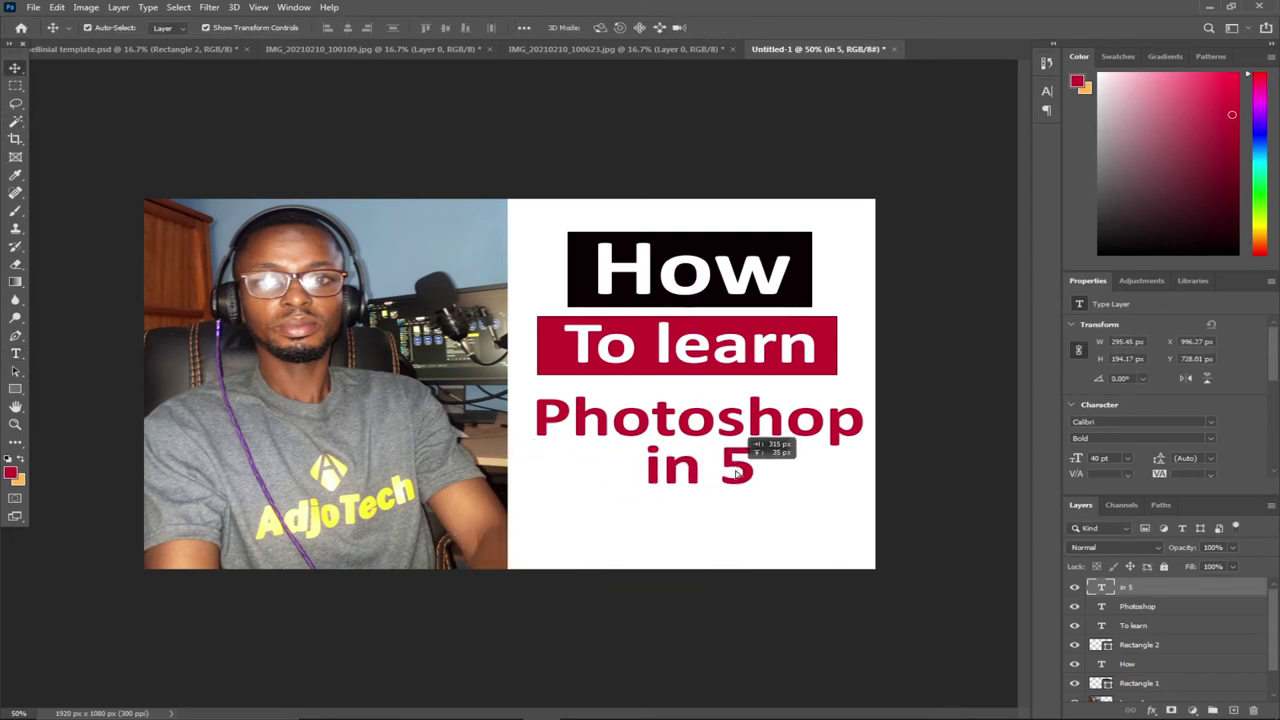
Add a 'Minutes' text line with a capital M below 'in 5' and shift it to centre.
left_click(16, 353)
left_click(561, 537)
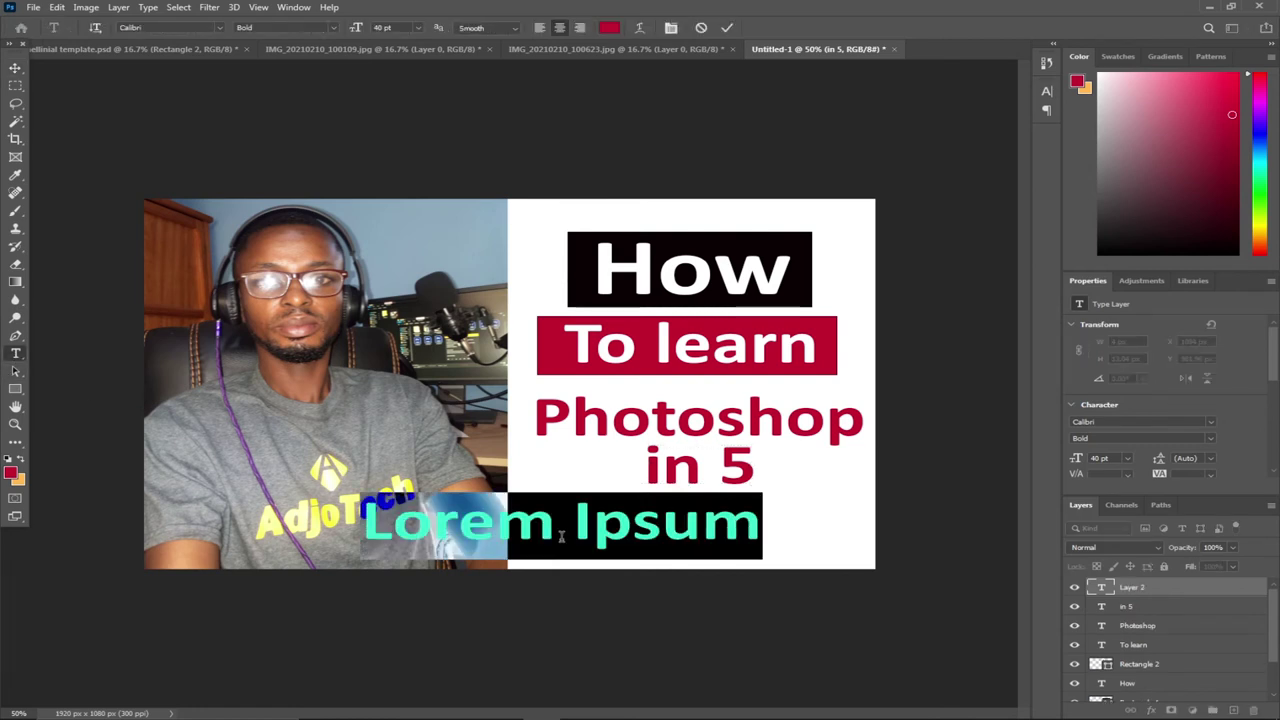
type("minutes")
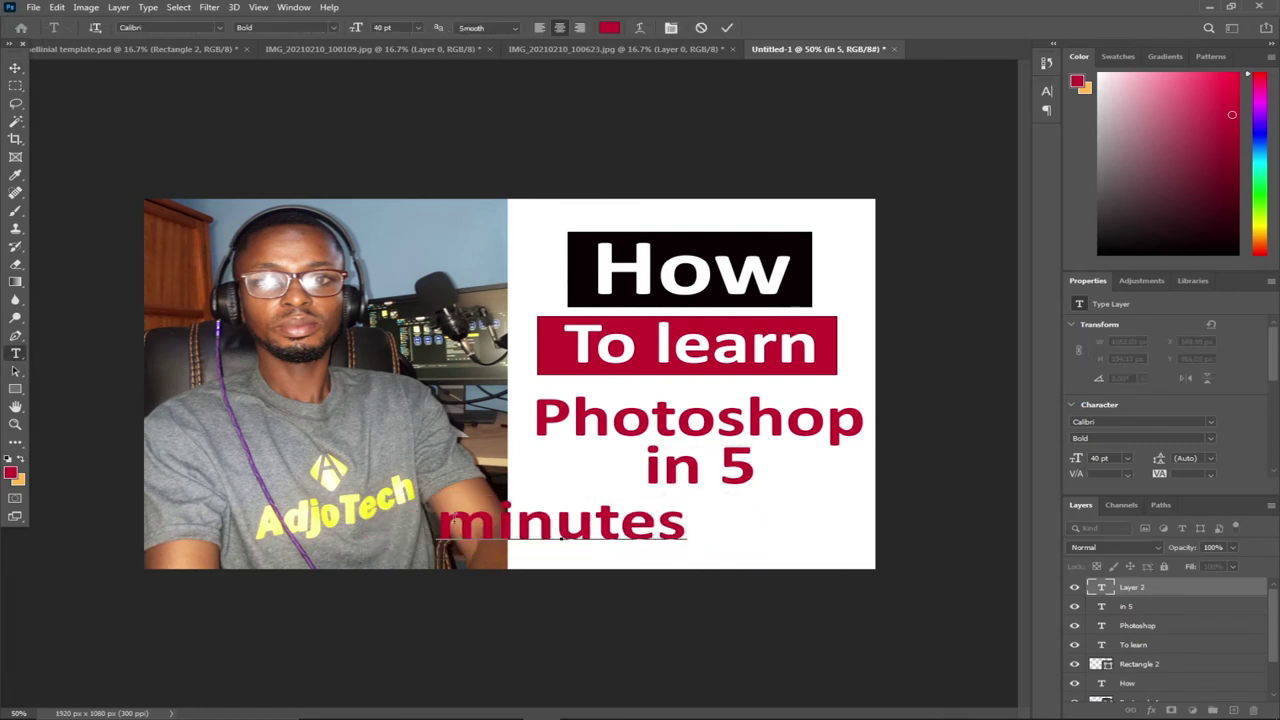
key("BackSpace")
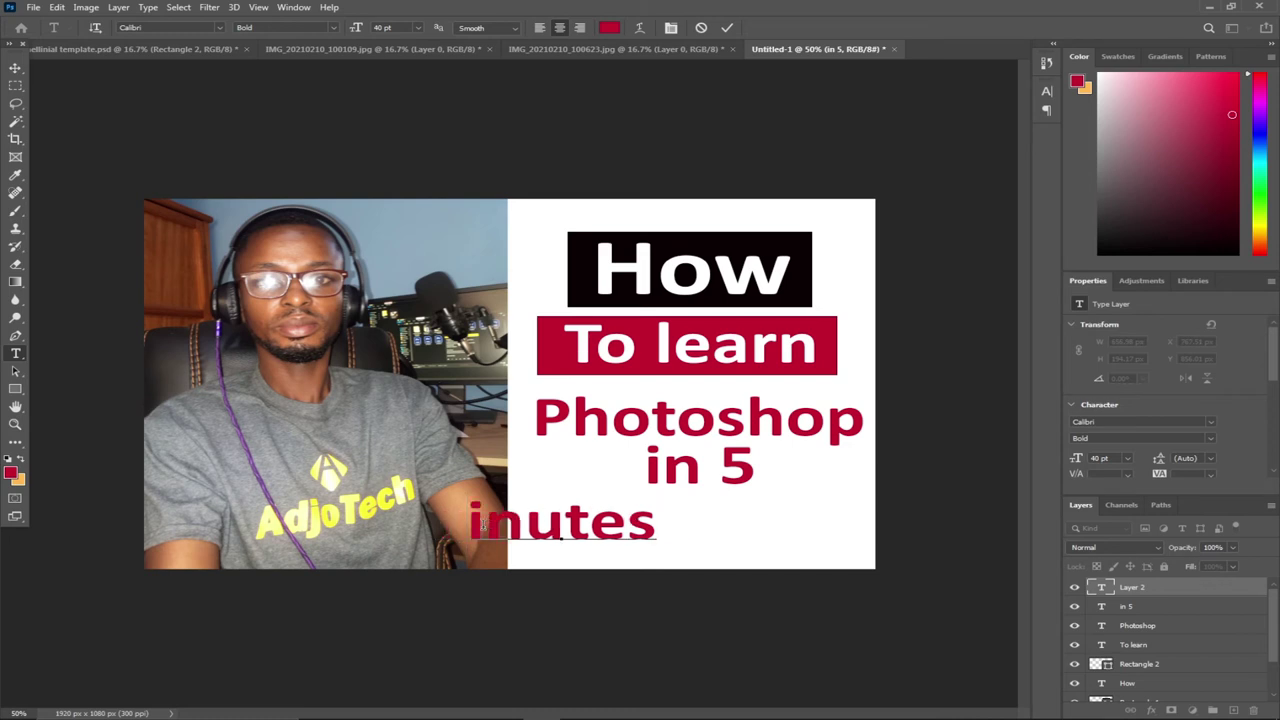
type("M")
left_click(15, 67)
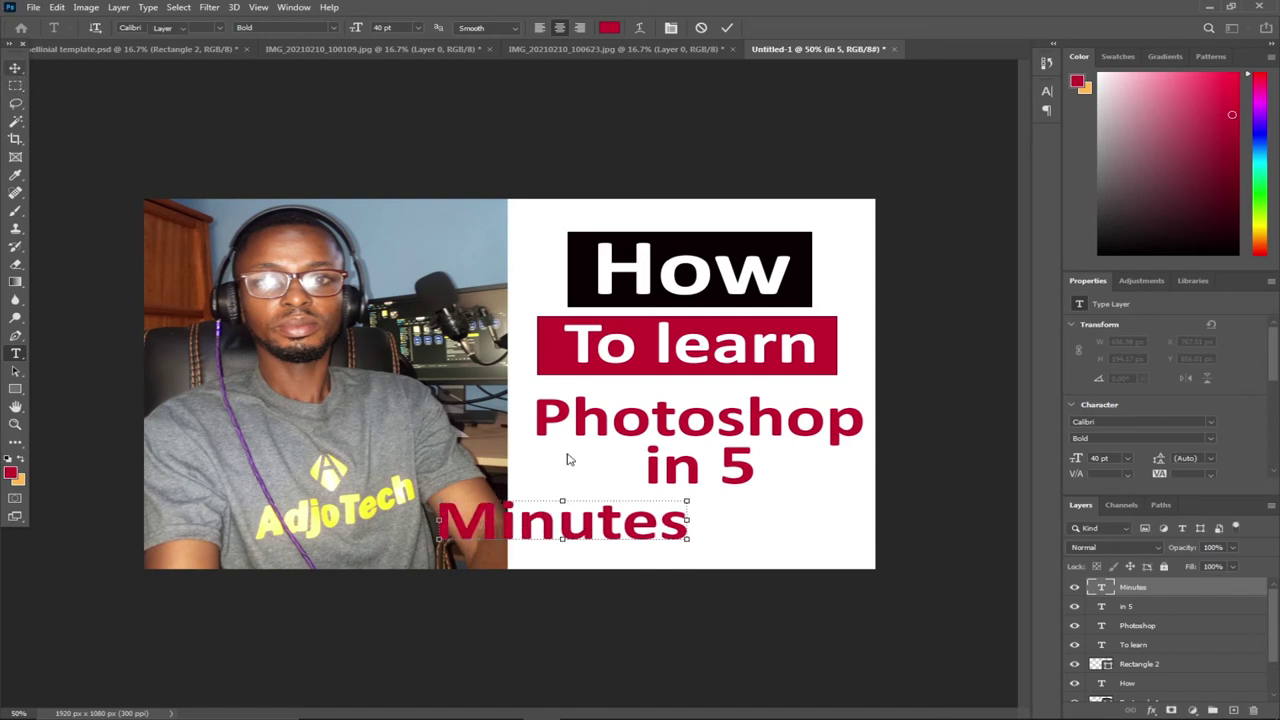
left_click_drag(668, 527, 681, 487)
left_click(15, 353)
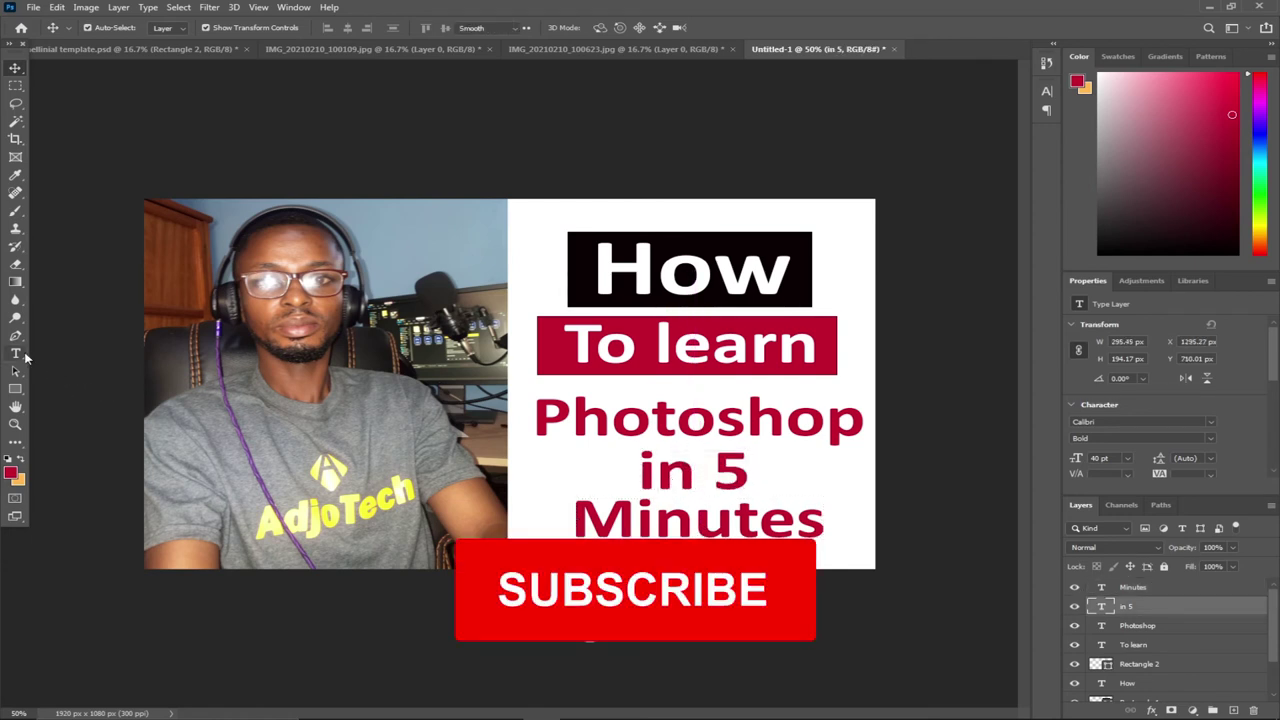
left_click(712, 466)
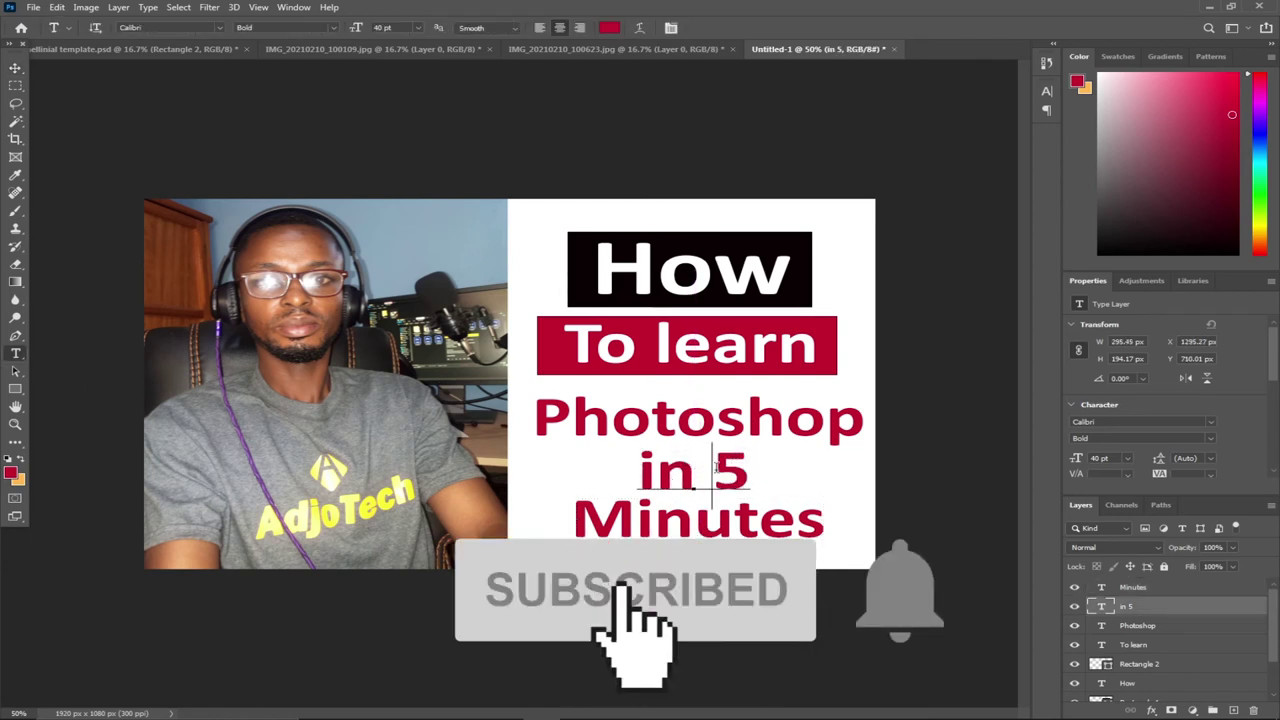
Nudge 'in 5' left and draw a red box behind the 5, layered beneath the text.
left_click(15, 67)
left_click_drag(674, 491, 658, 491)
left_click(15, 389)
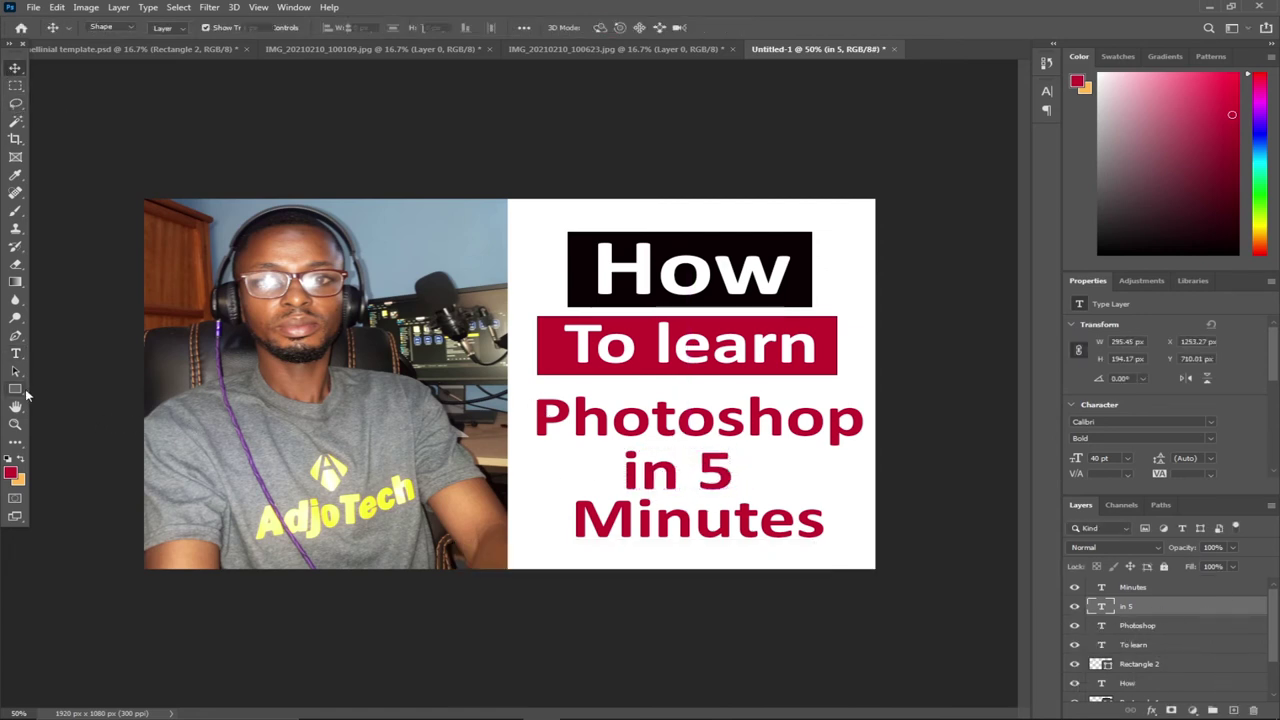
left_click_drag(682, 449, 747, 493)
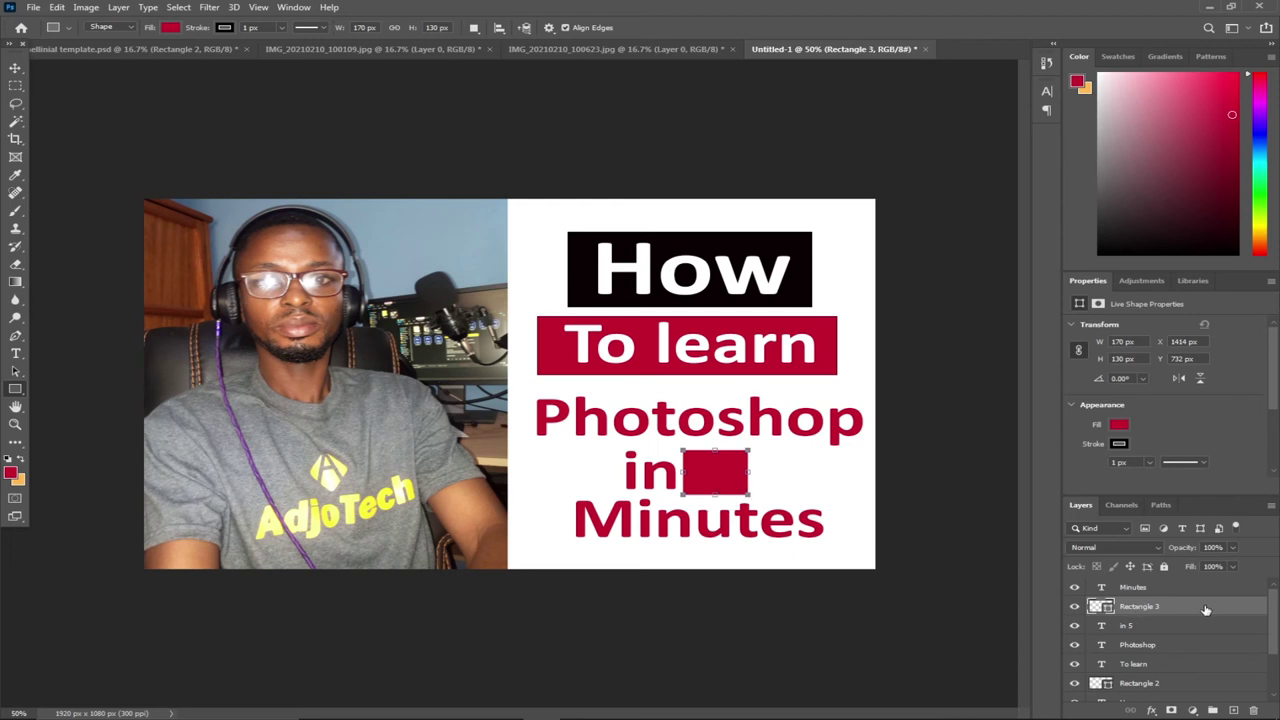
left_click_drag(1205, 609, 1205, 636)
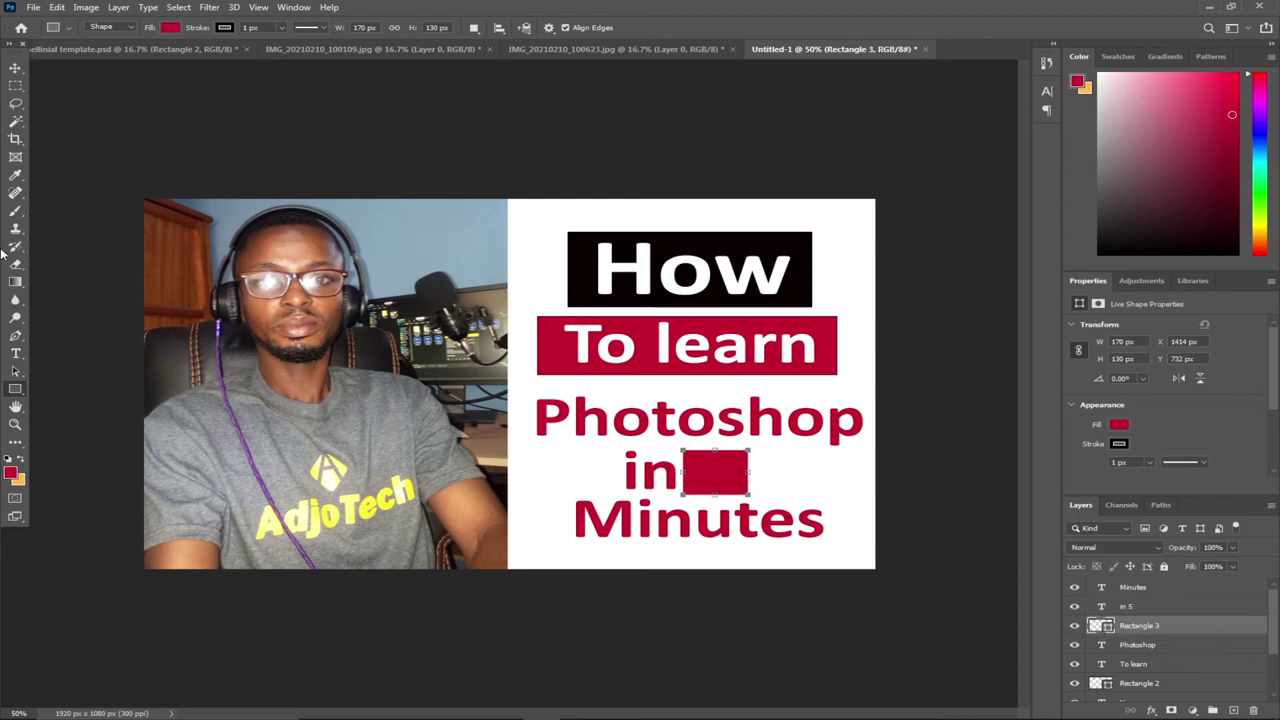
Change the colour of the 5 in 'in 5' to white.
left_click(15, 353)
left_click(696, 467)
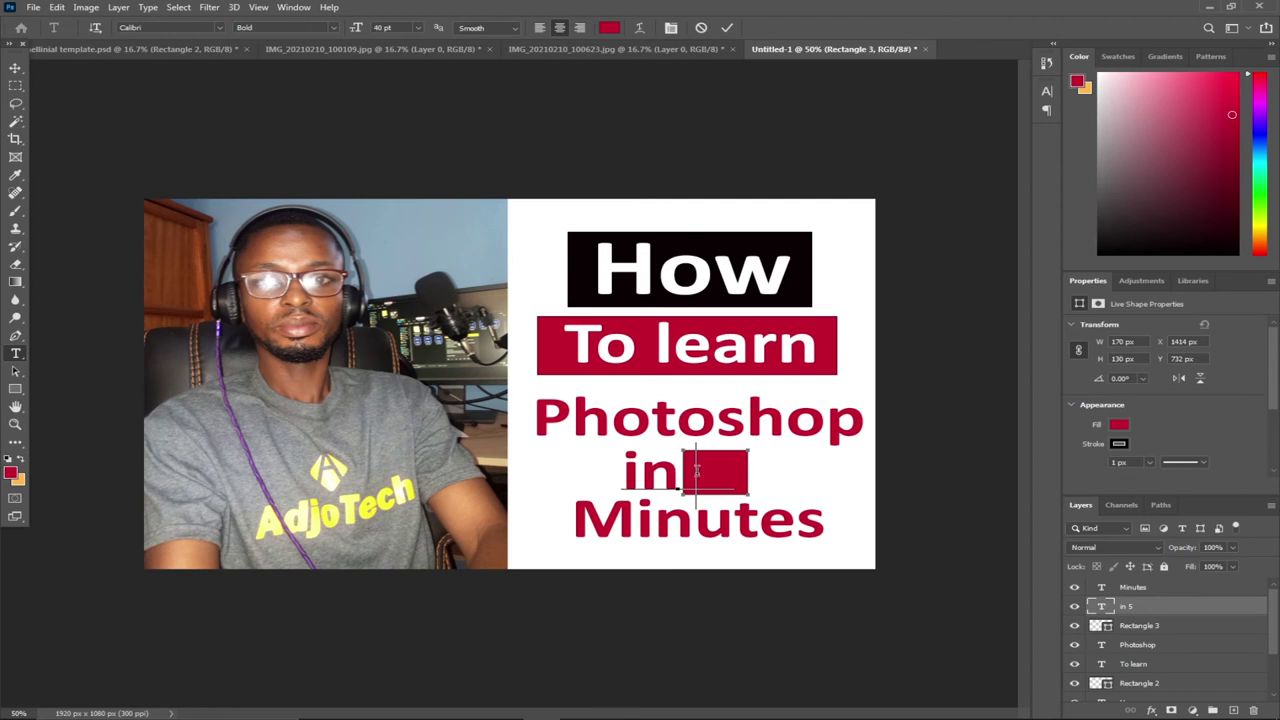
double_click(696, 467)
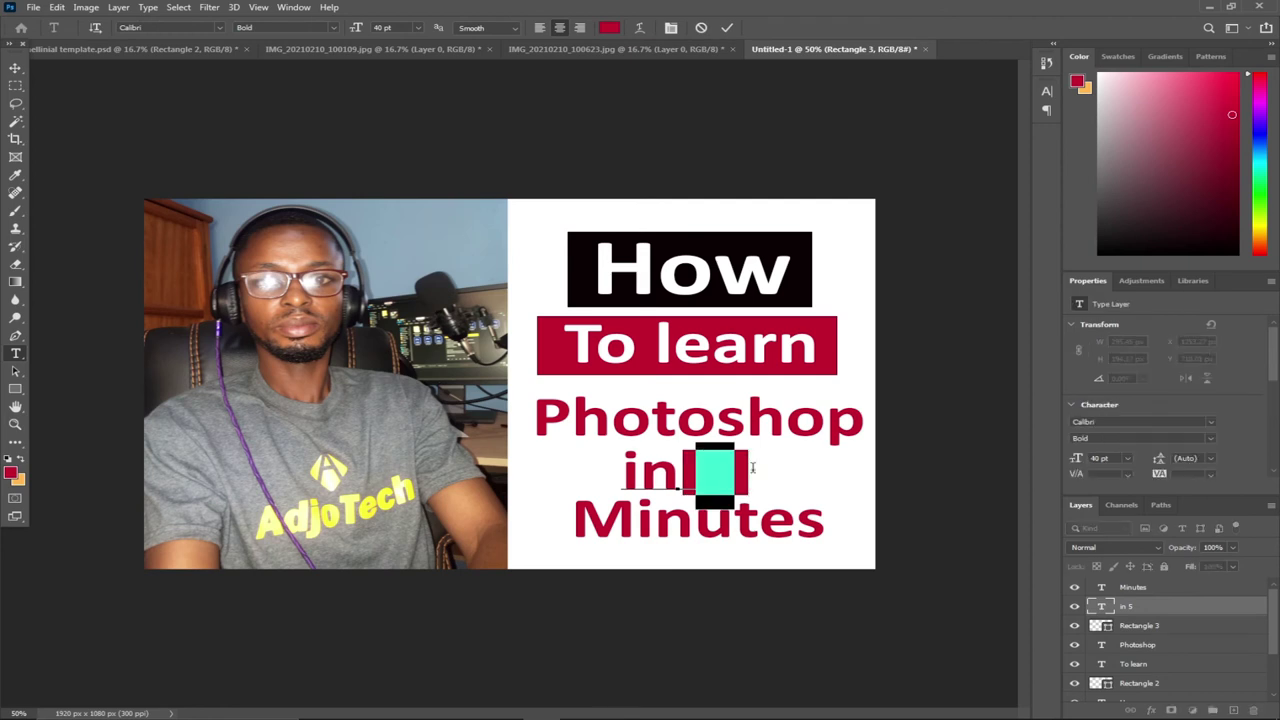
left_click(606, 28)
left_click(554, 211)
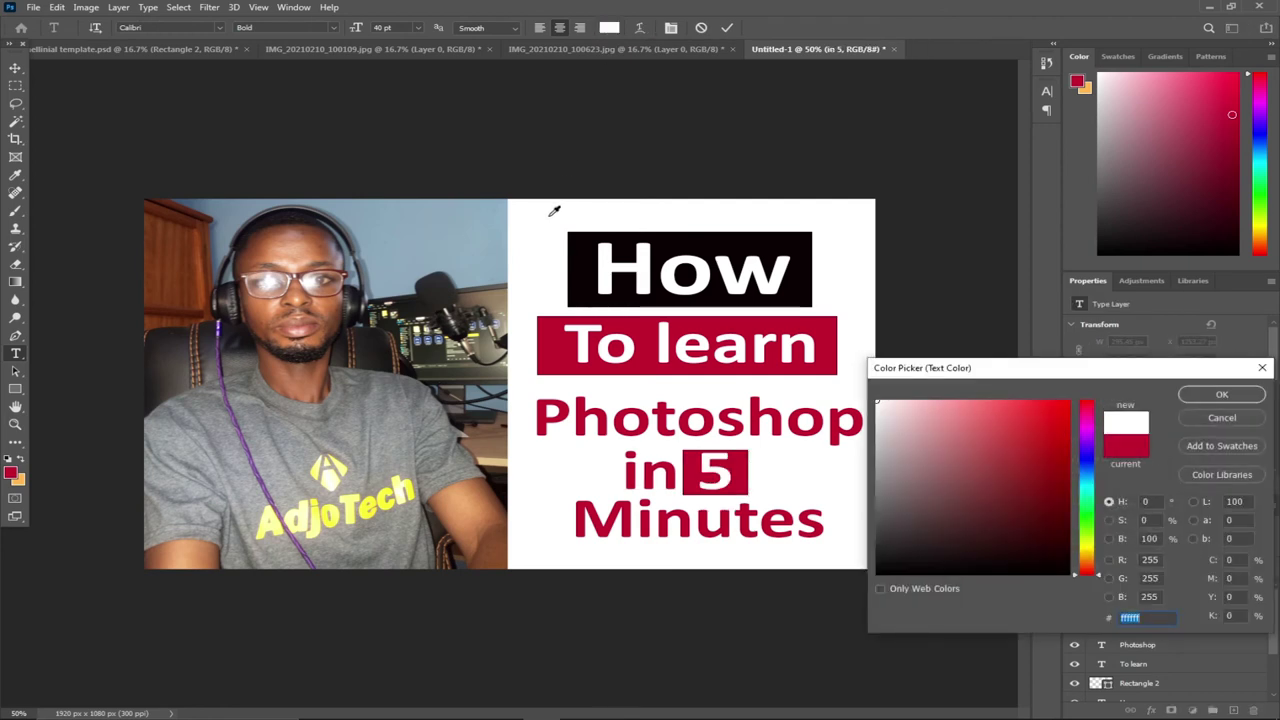
left_click(1222, 395)
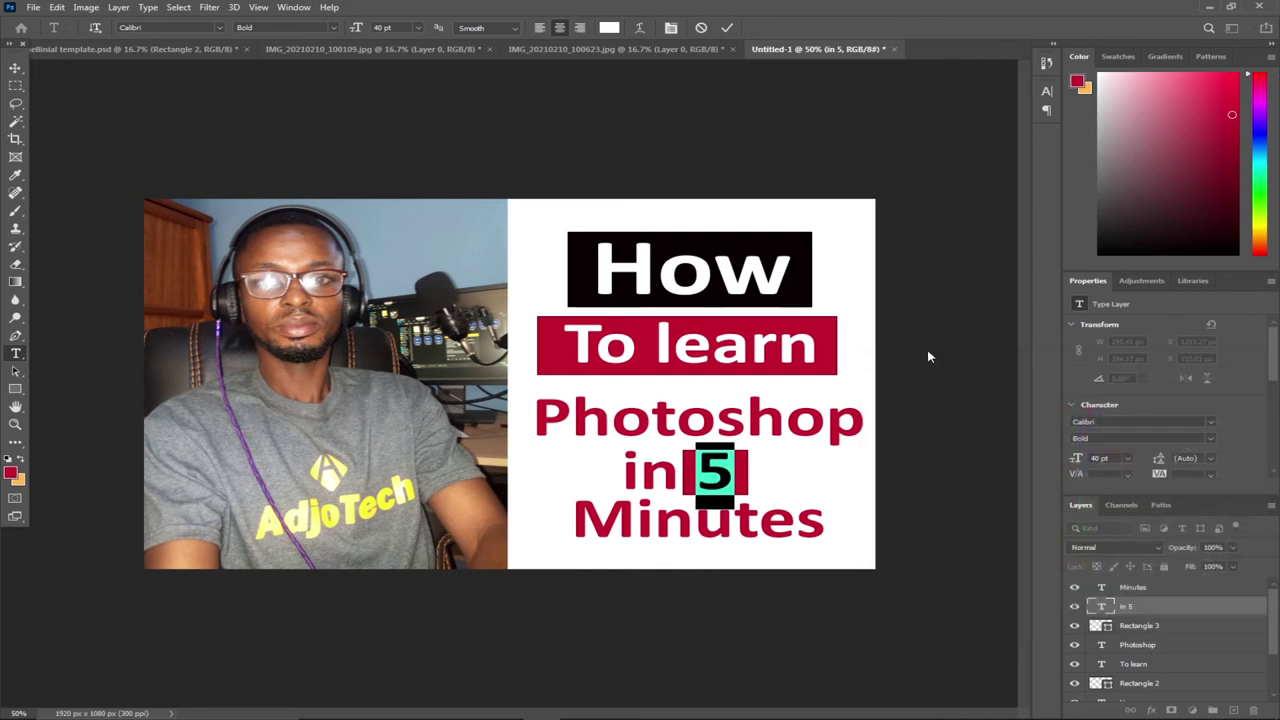
left_click(15, 67)
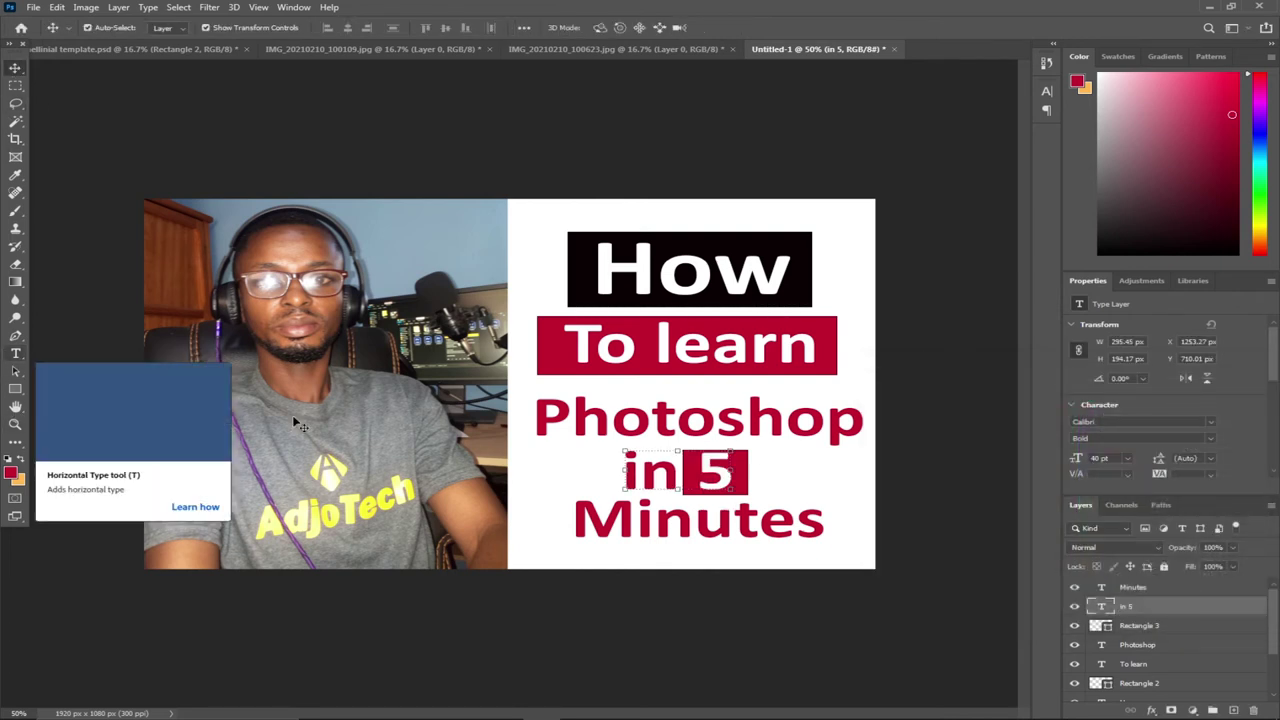
Draw a black-filled box covering the Minutes line.
left_click(15, 388)
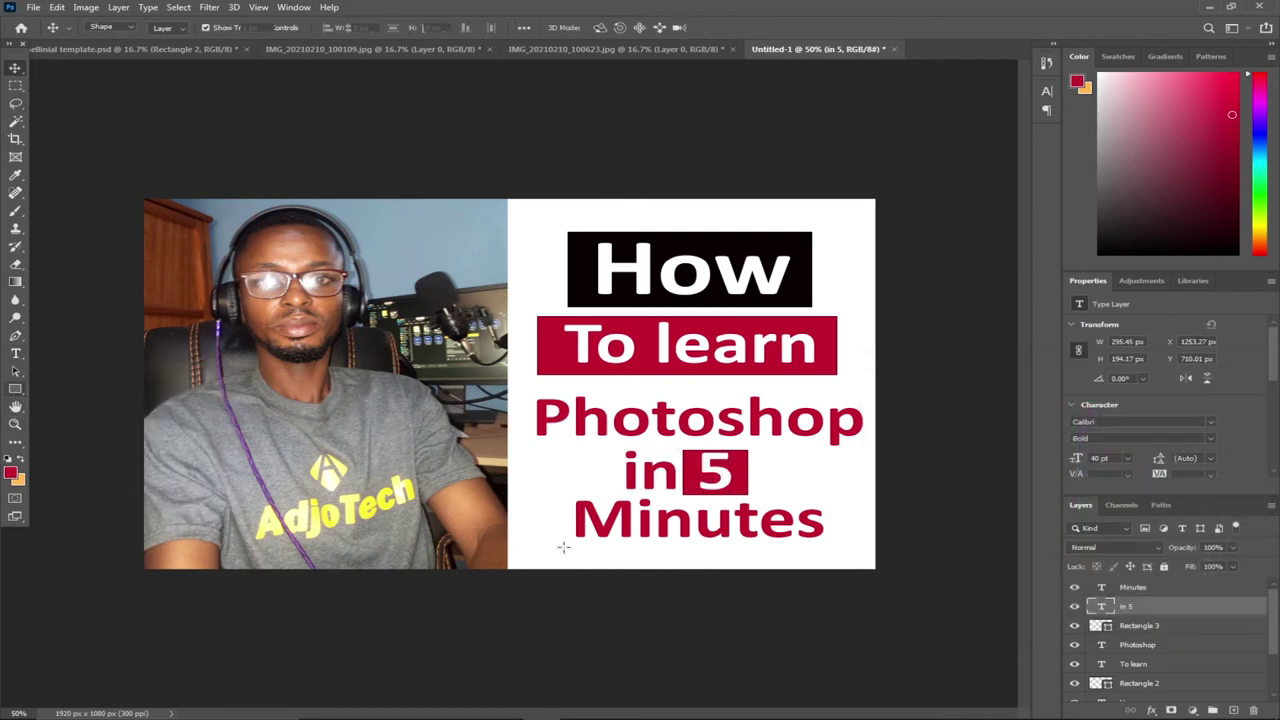
left_click_drag(546, 487, 858, 547)
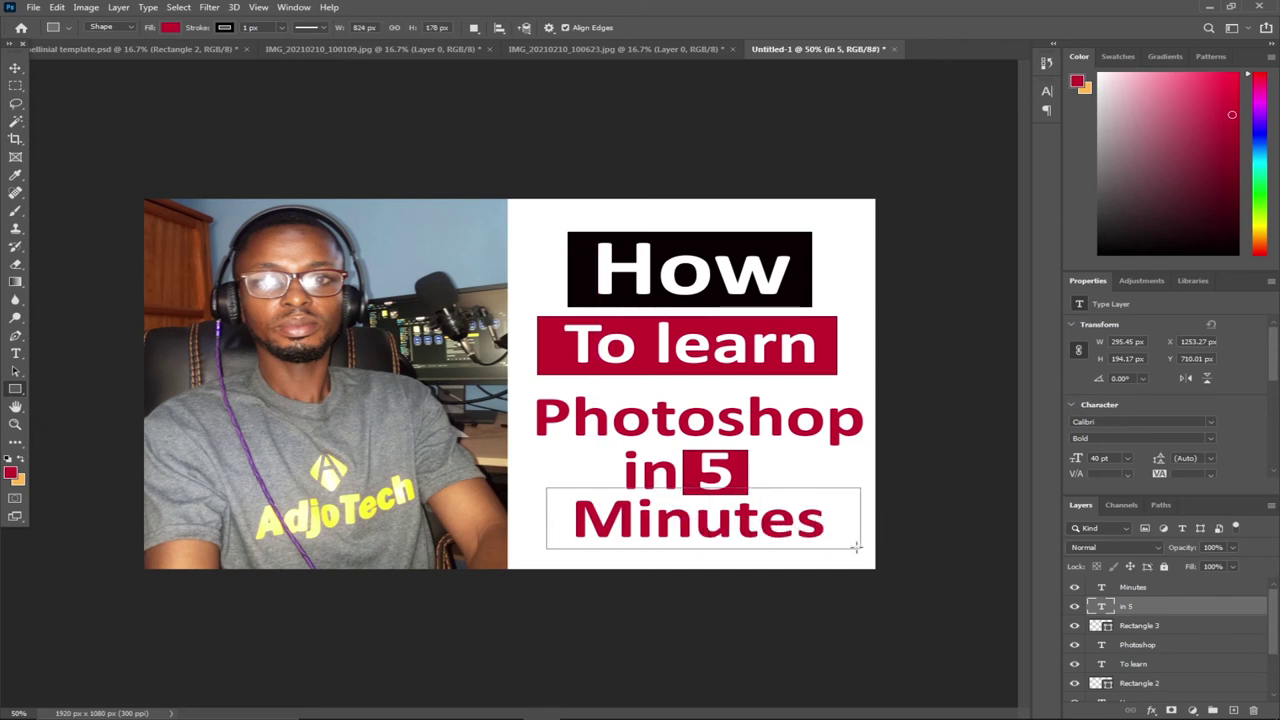
left_click(170, 28)
left_click(110, 99)
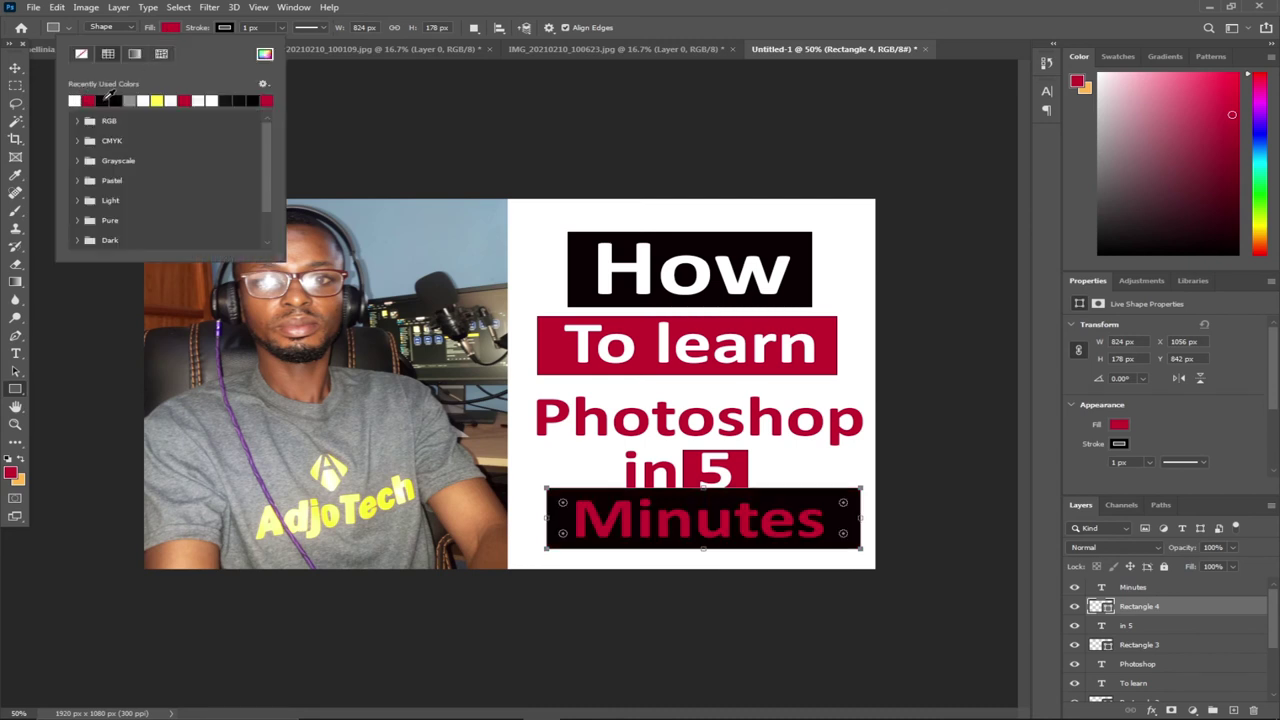
left_click(15, 66)
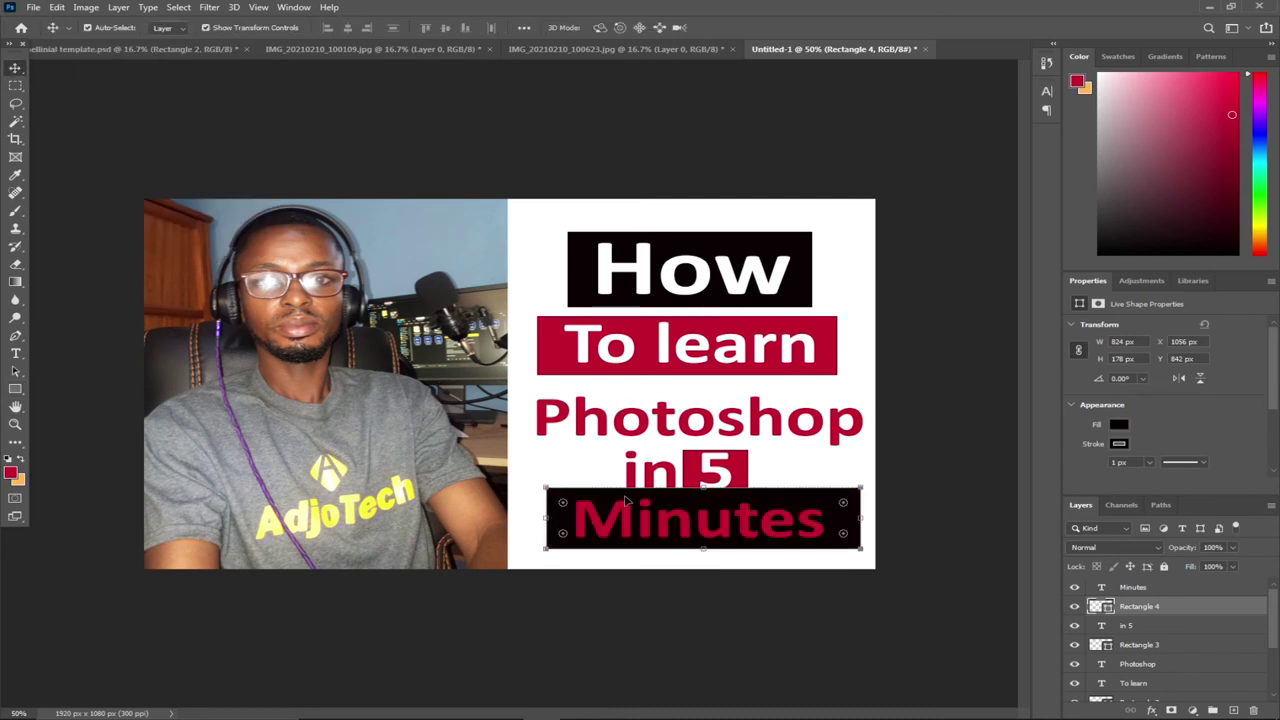
left_click_drag(625, 500, 623, 504)
Move the Minutes text and its black bar slightly lower.
left_click(668, 532)
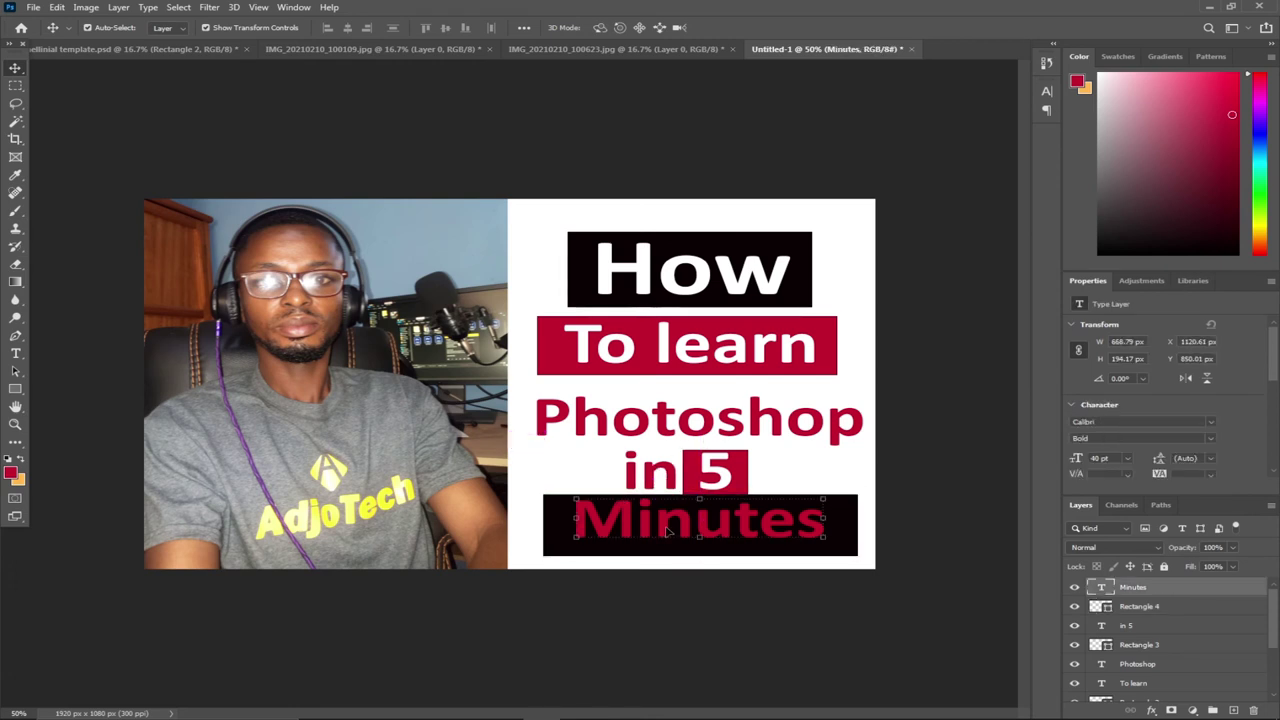
left_click_drag(668, 532, 670, 539)
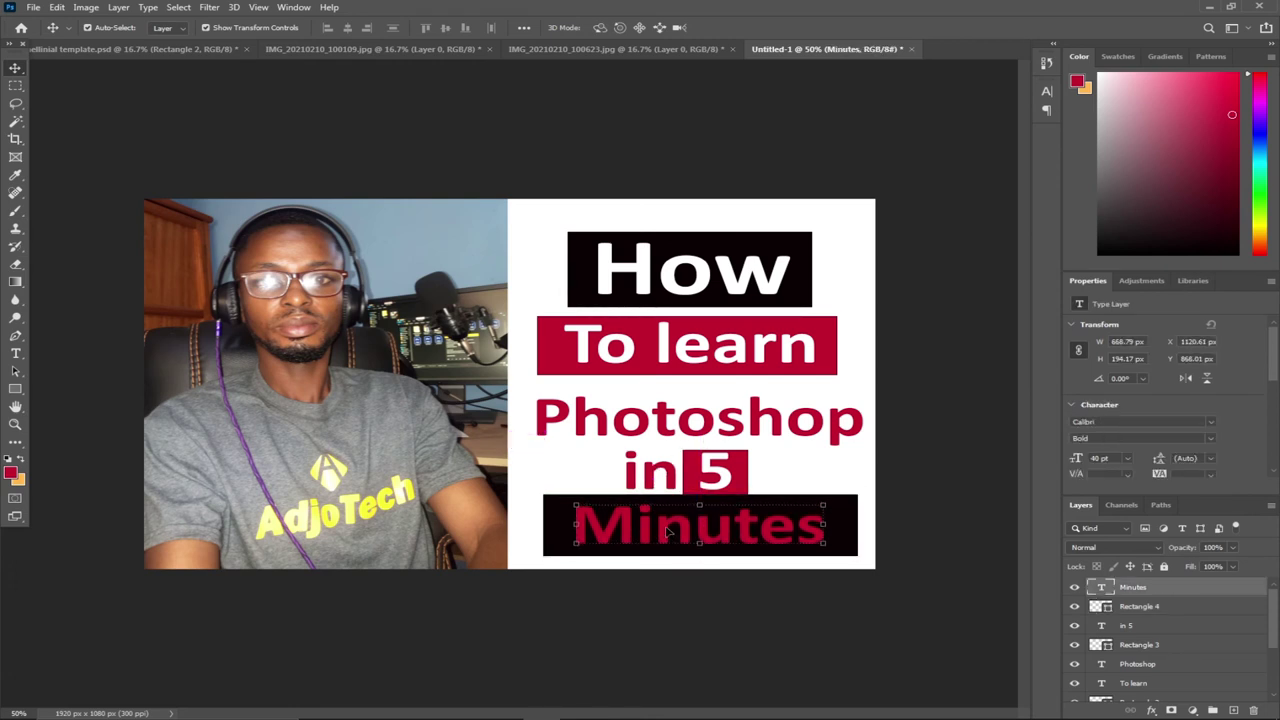
left_click(749, 510)
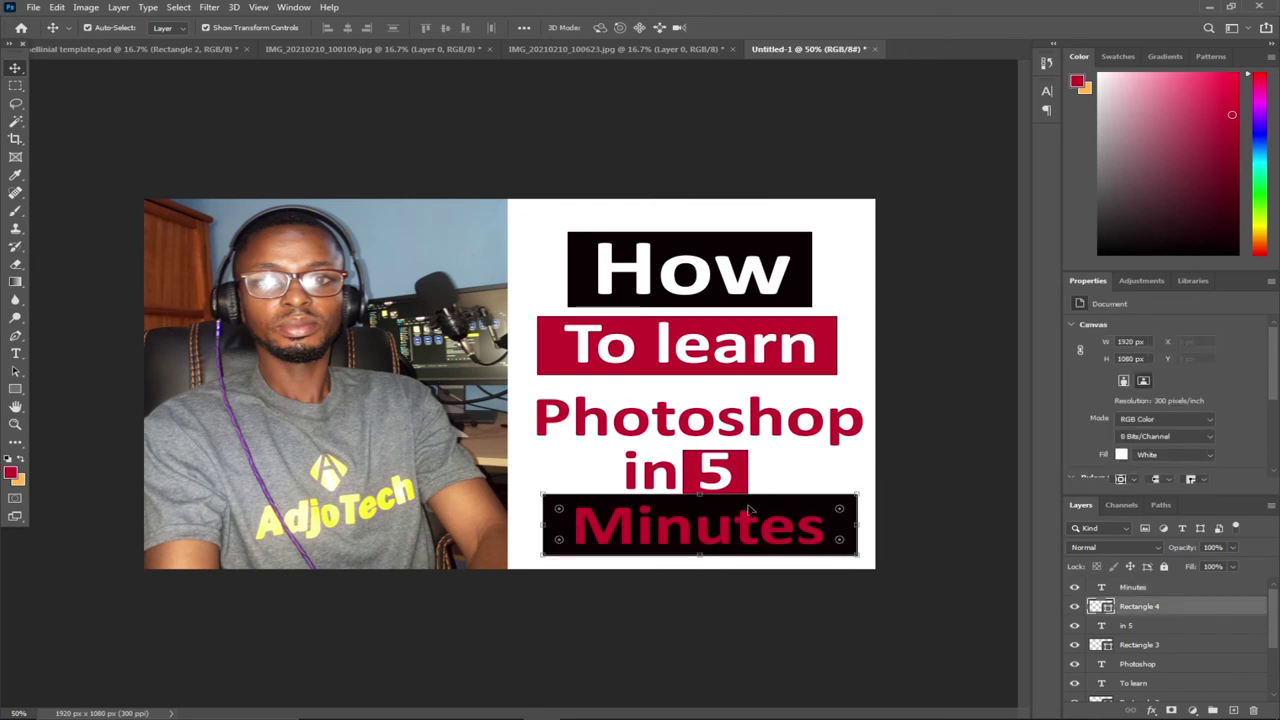
left_click_drag(749, 510, 749, 515)
Make the word Minutes white and nudge the Photoshop line slightly upward.
left_click(16, 353)
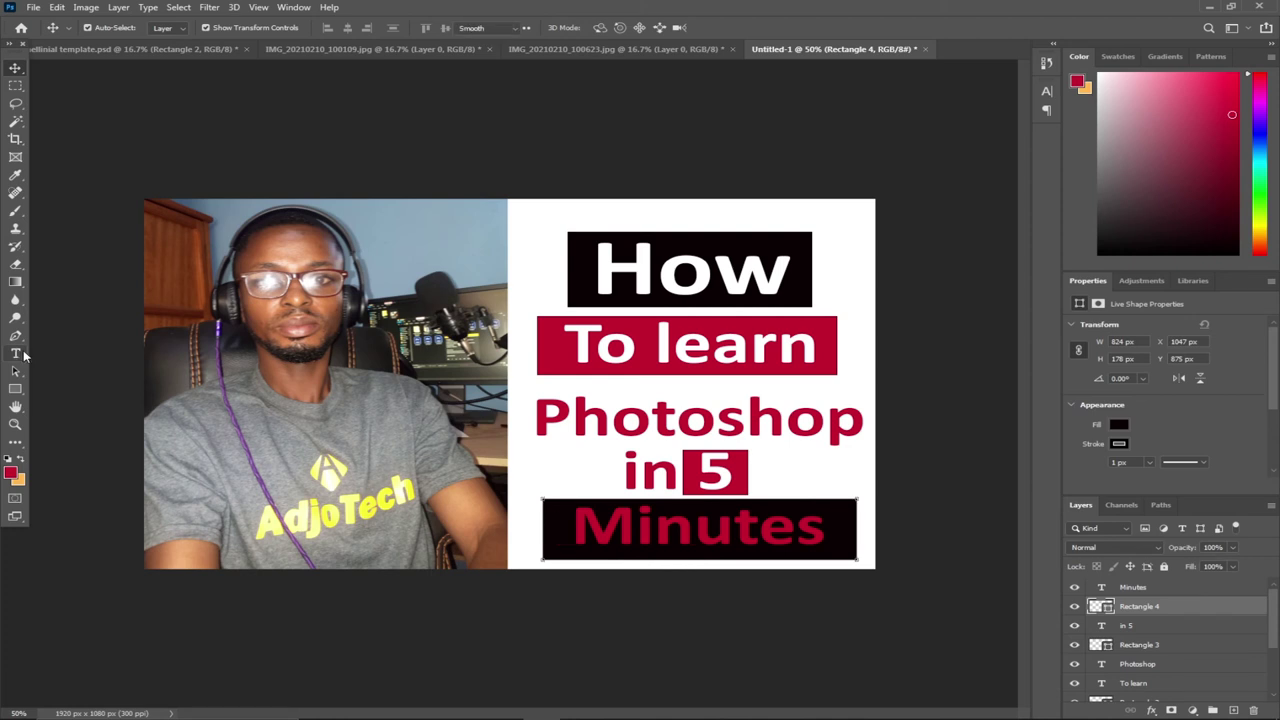
left_click(580, 528)
left_click_drag(578, 530, 858, 543)
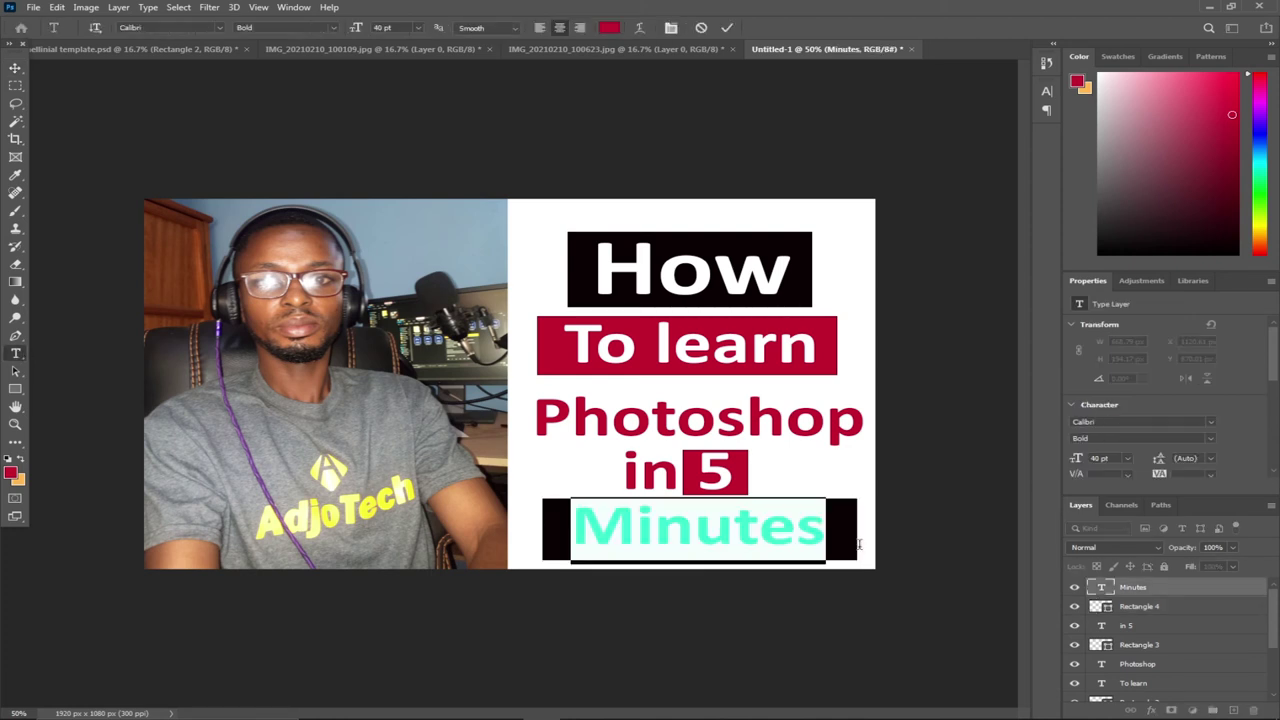
left_click(609, 27)
left_click(544, 215)
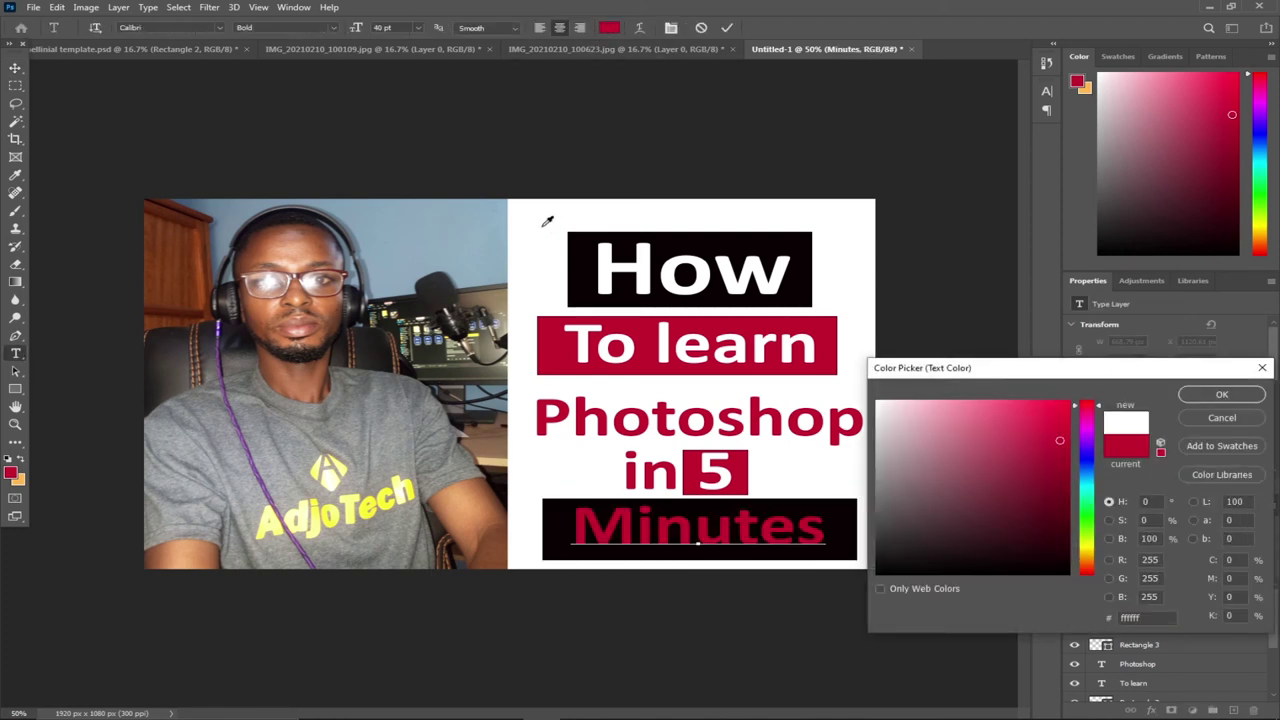
left_click(1221, 394)
key("v")
left_click_drag(583, 418, 625, 425)
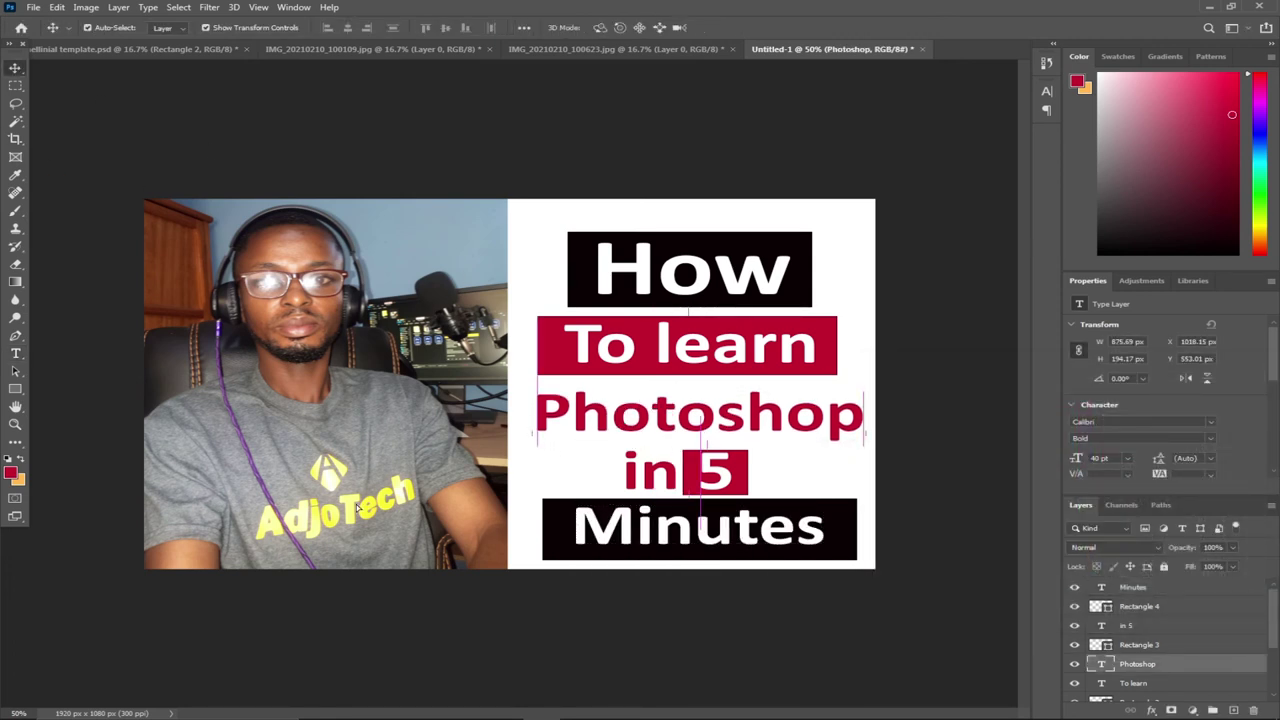
Draw a black-filled bar over Photoshop and place it beneath the Photoshop text layer.
left_click(15, 388)
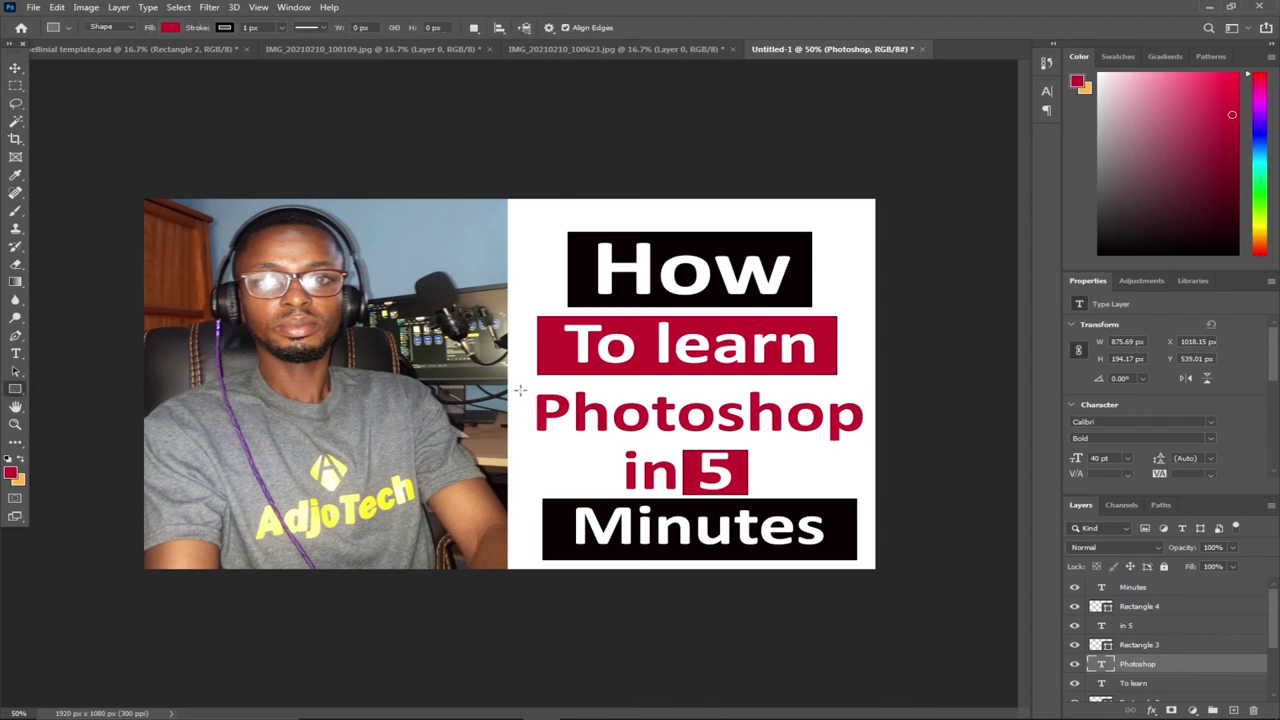
left_click_drag(520, 390, 874, 446)
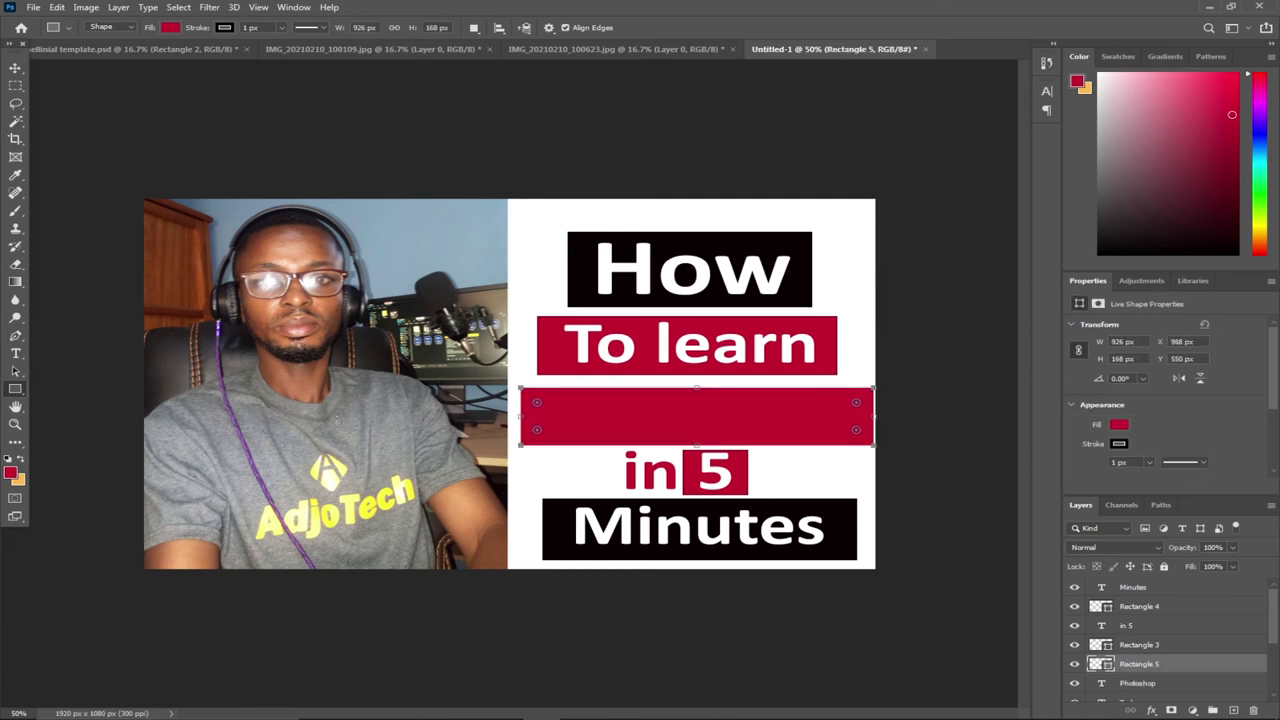
left_click(171, 27)
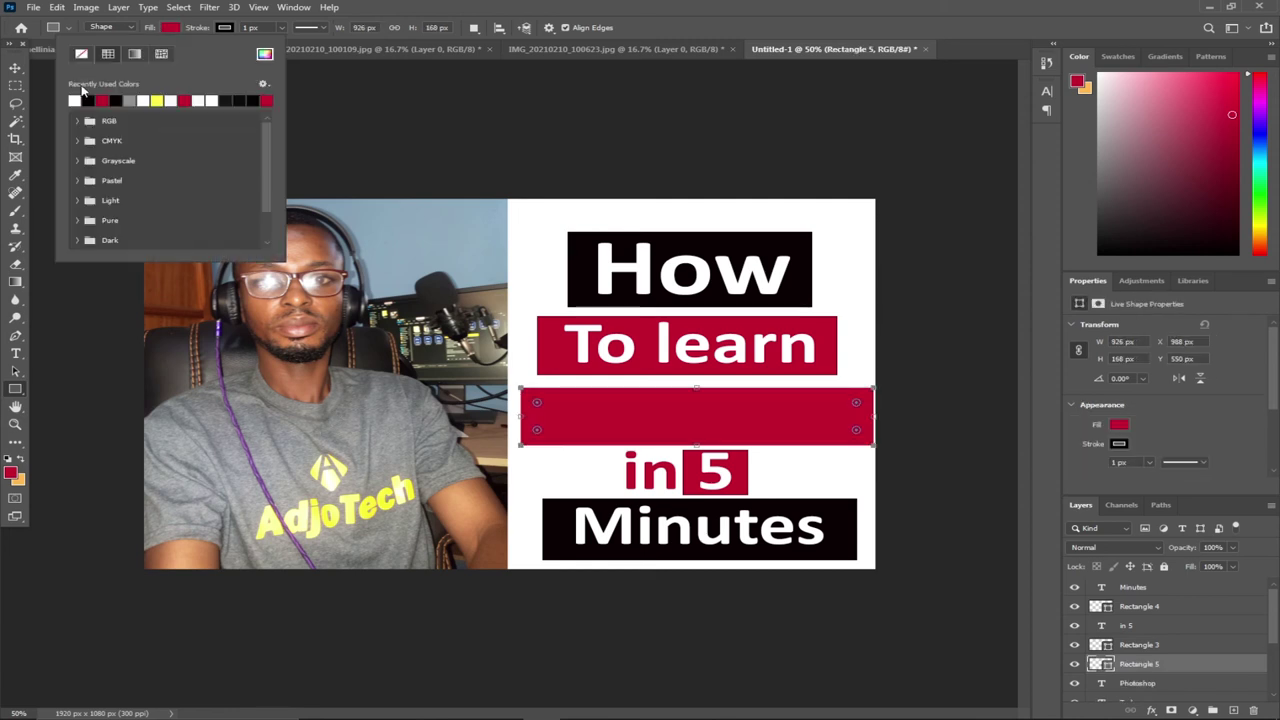
left_click(88, 99)
key("v")
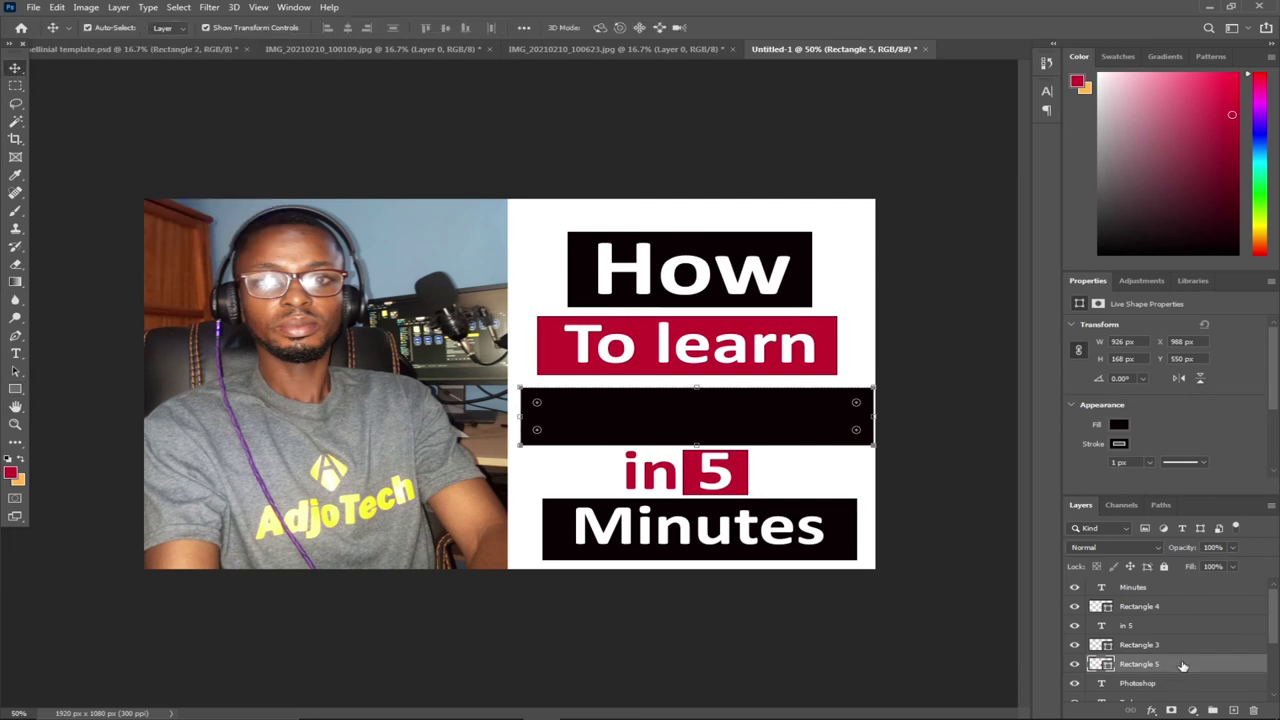
mouse_move(1182, 666)
left_mouse_down()
mouse_move(1192, 690)
mouse_move(1195, 675)
left_mouse_up()
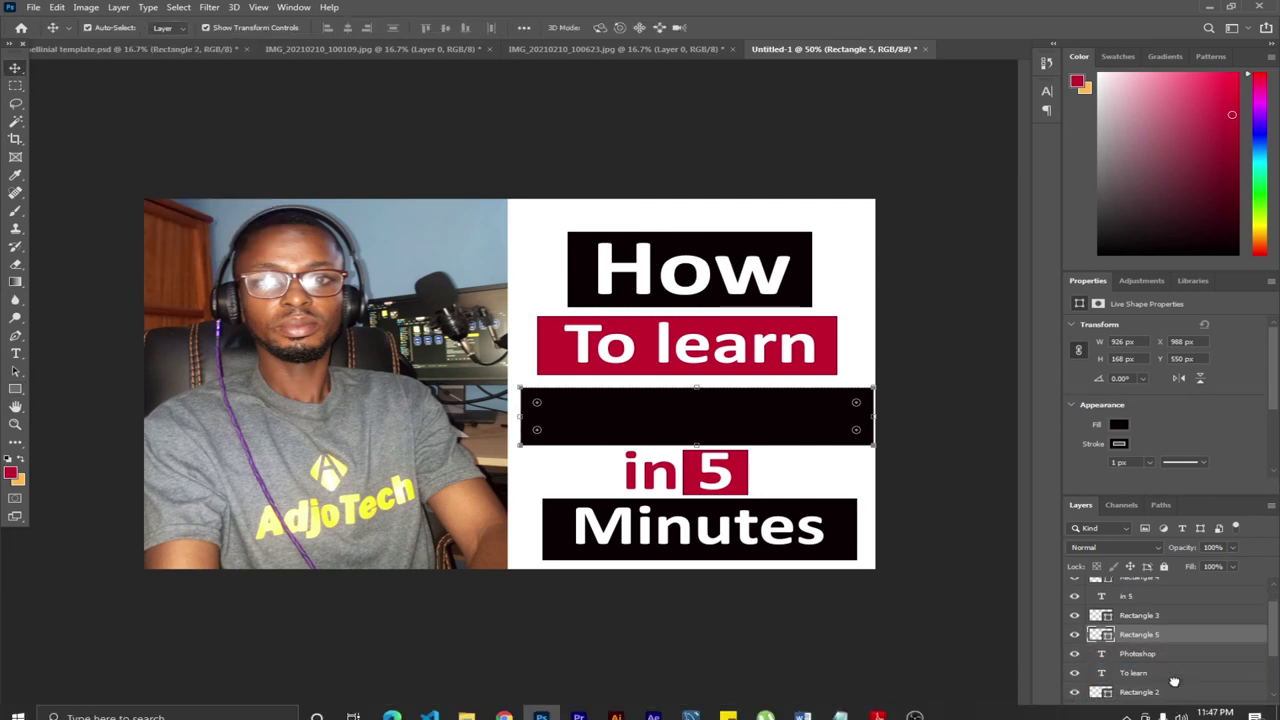
left_click_drag(1174, 681, 1142, 662)
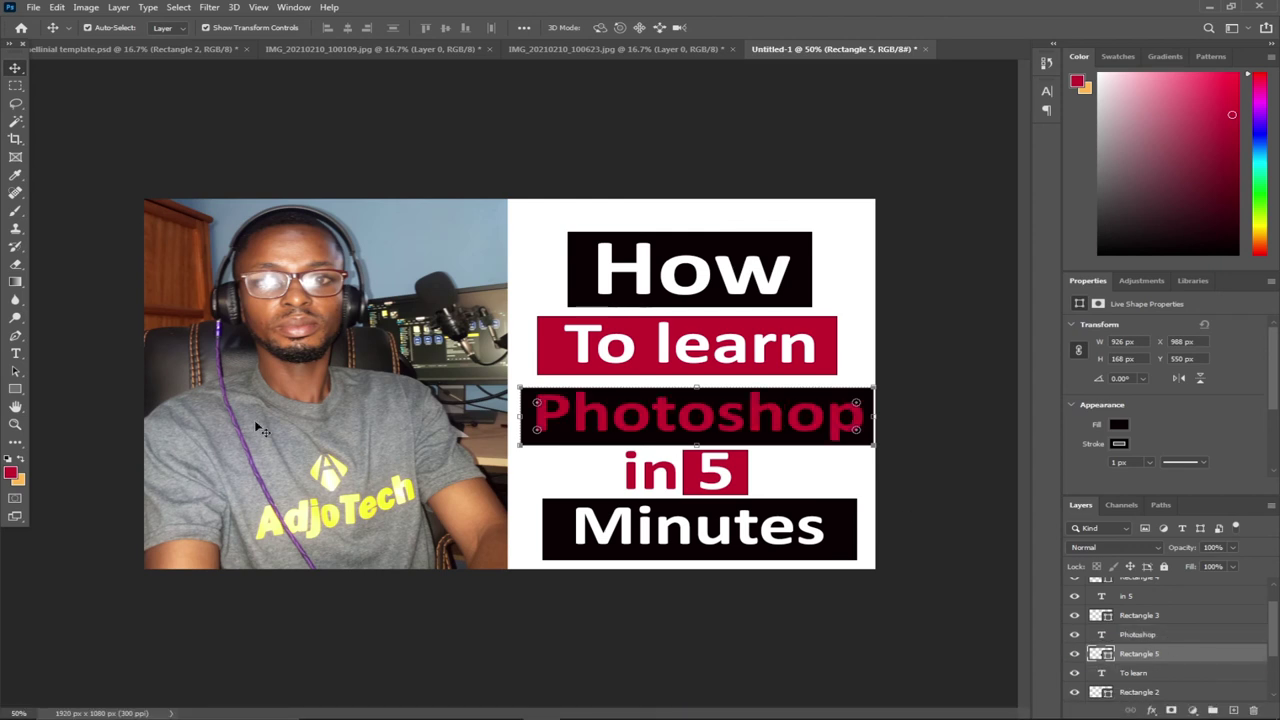
Change the whole word Photoshop to white, then deselect the layer.
left_click(15, 353)
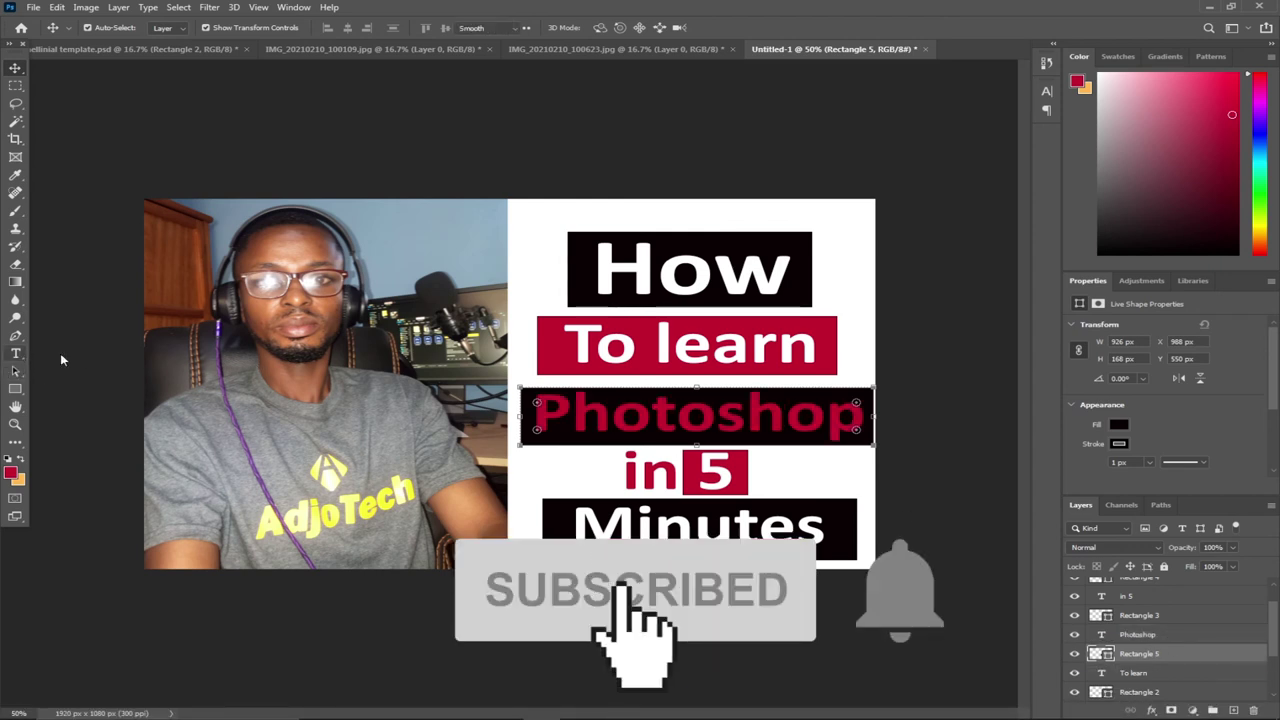
left_click(611, 414)
left_click_drag(527, 414, 676, 416)
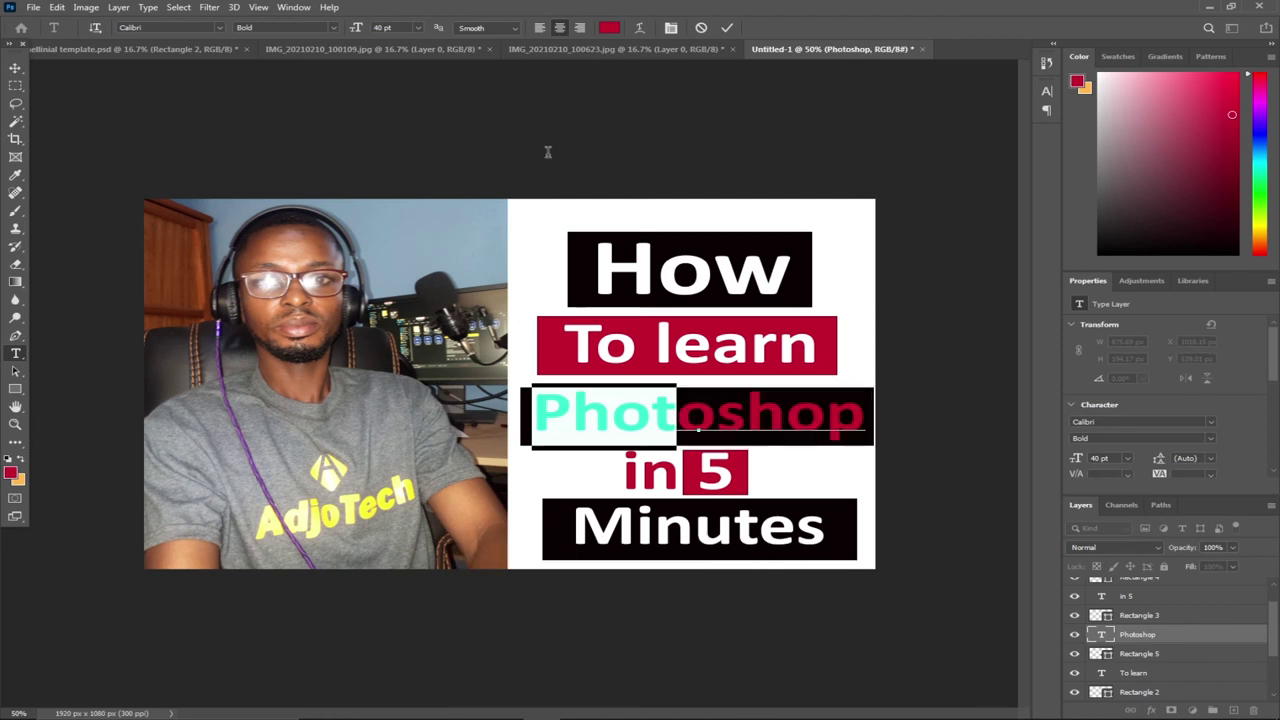
left_click(609, 27)
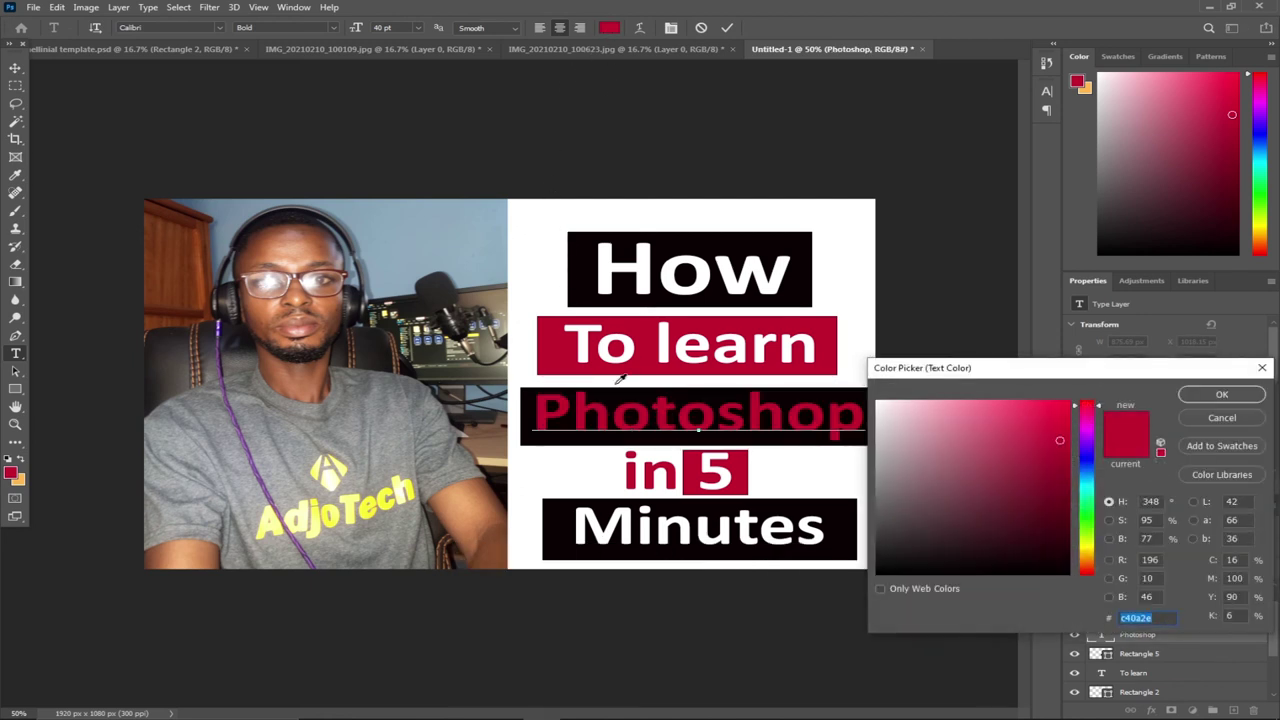
left_click(556, 232)
left_click(1221, 394)
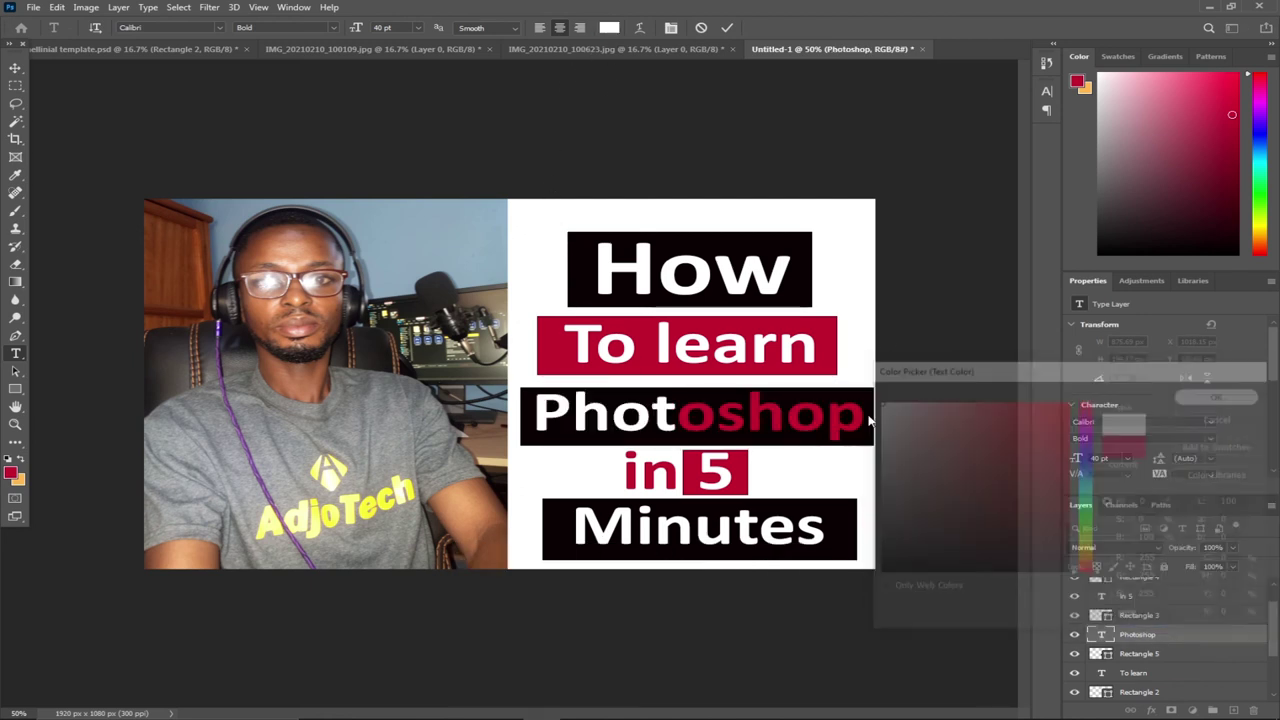
left_click(730, 407)
left_click_drag(536, 410, 857, 413)
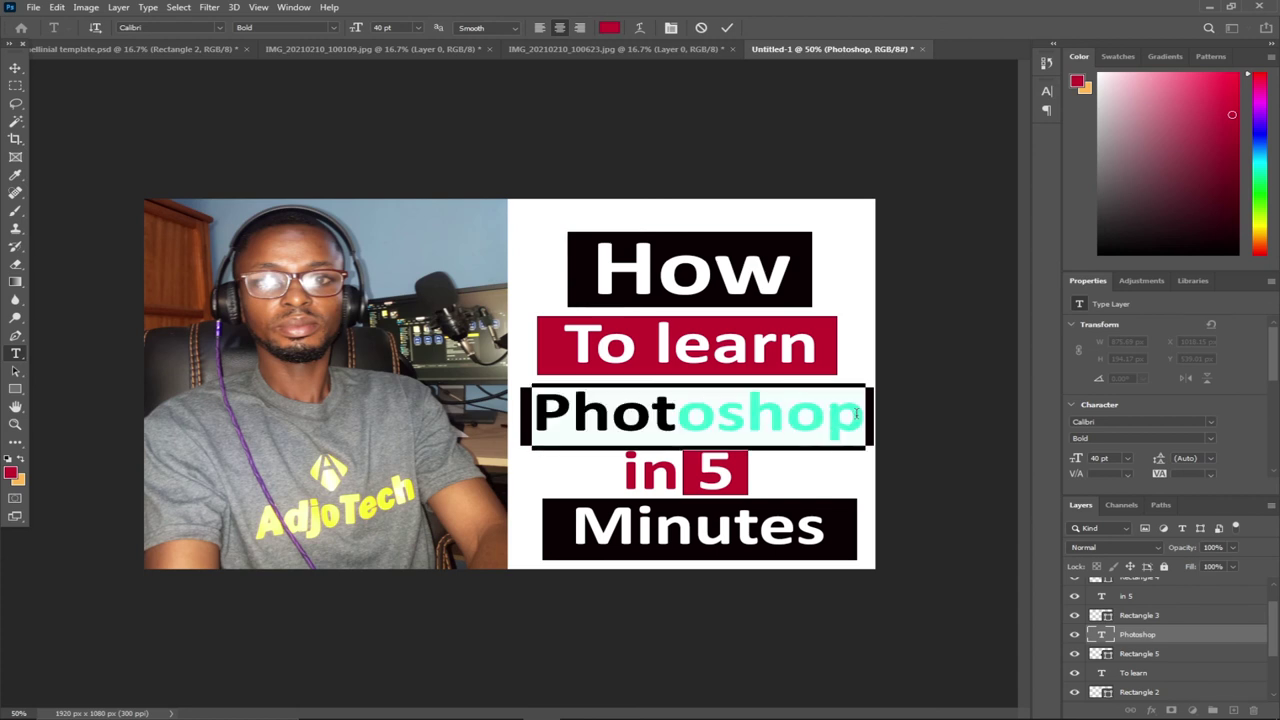
left_click(609, 28)
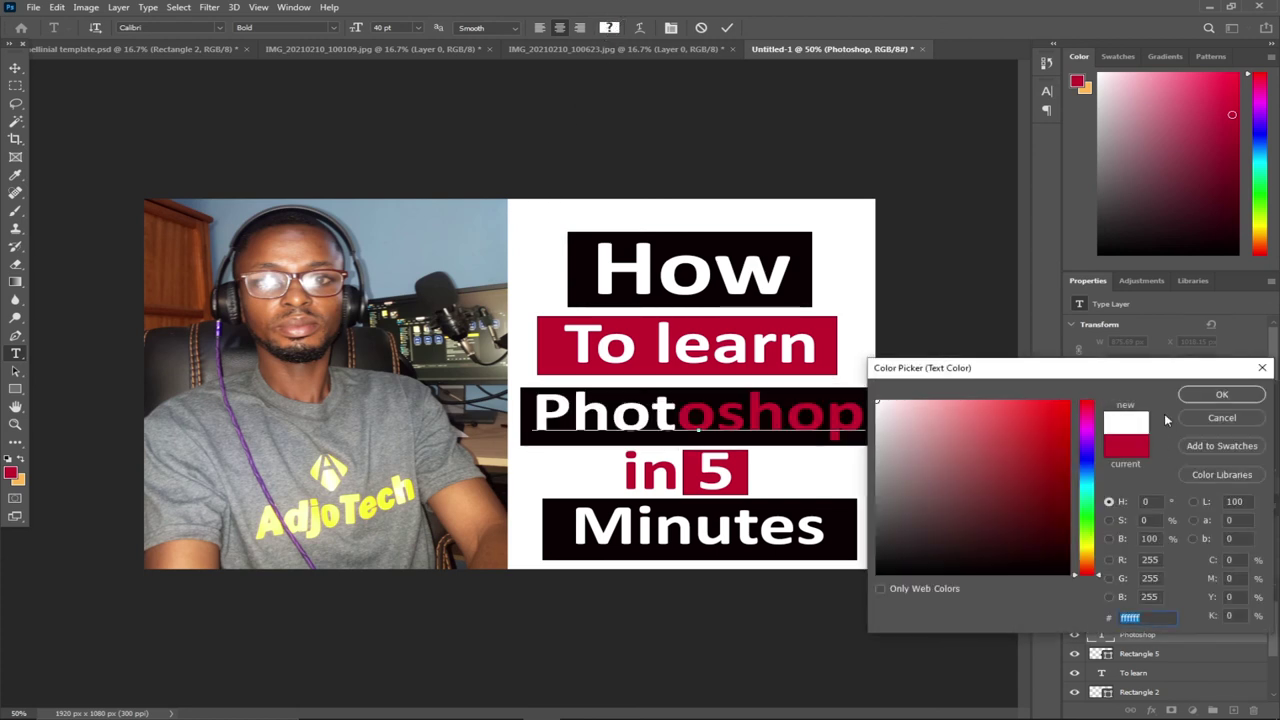
left_click(1220, 396)
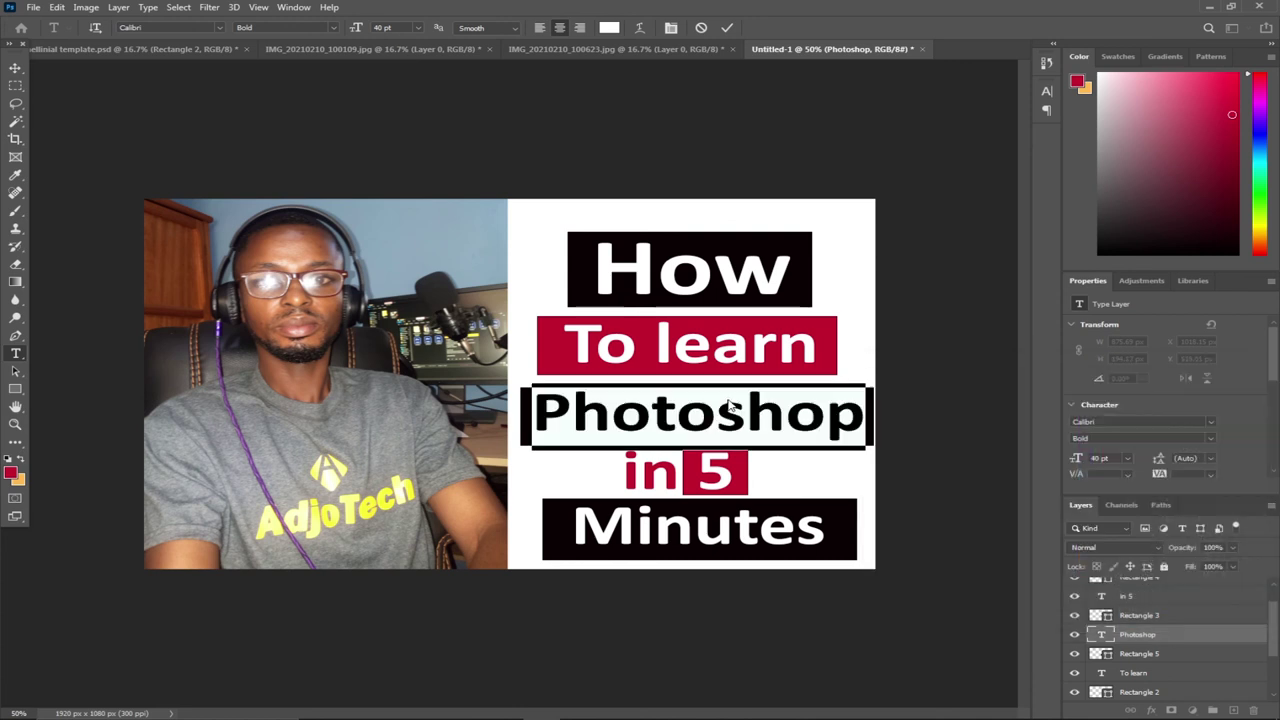
left_click(14, 70)
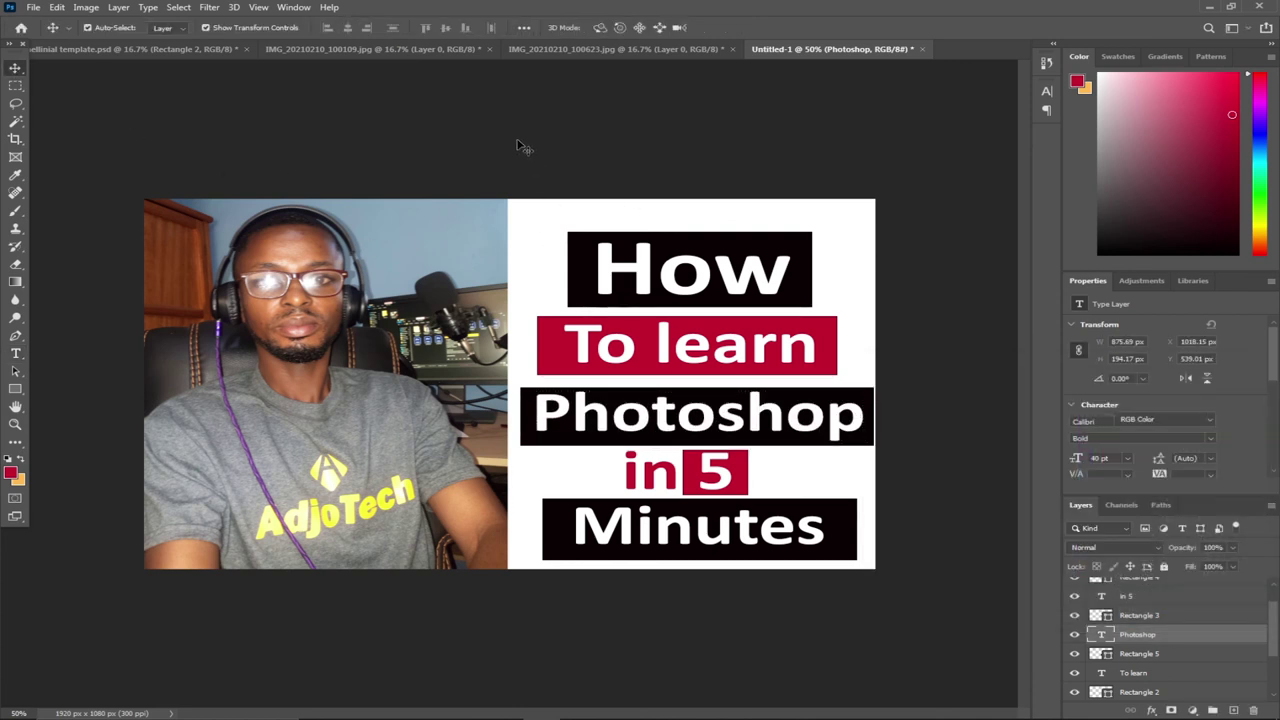
left_click(520, 146)
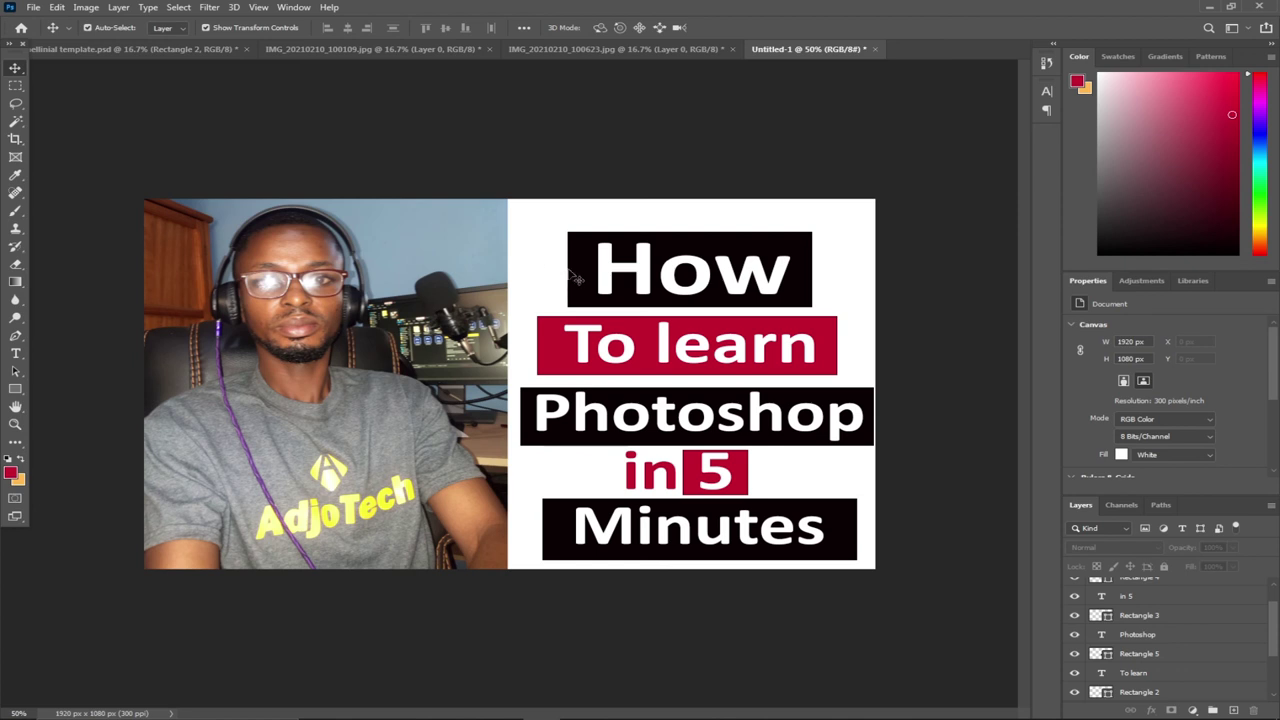
left_click(452, 326)
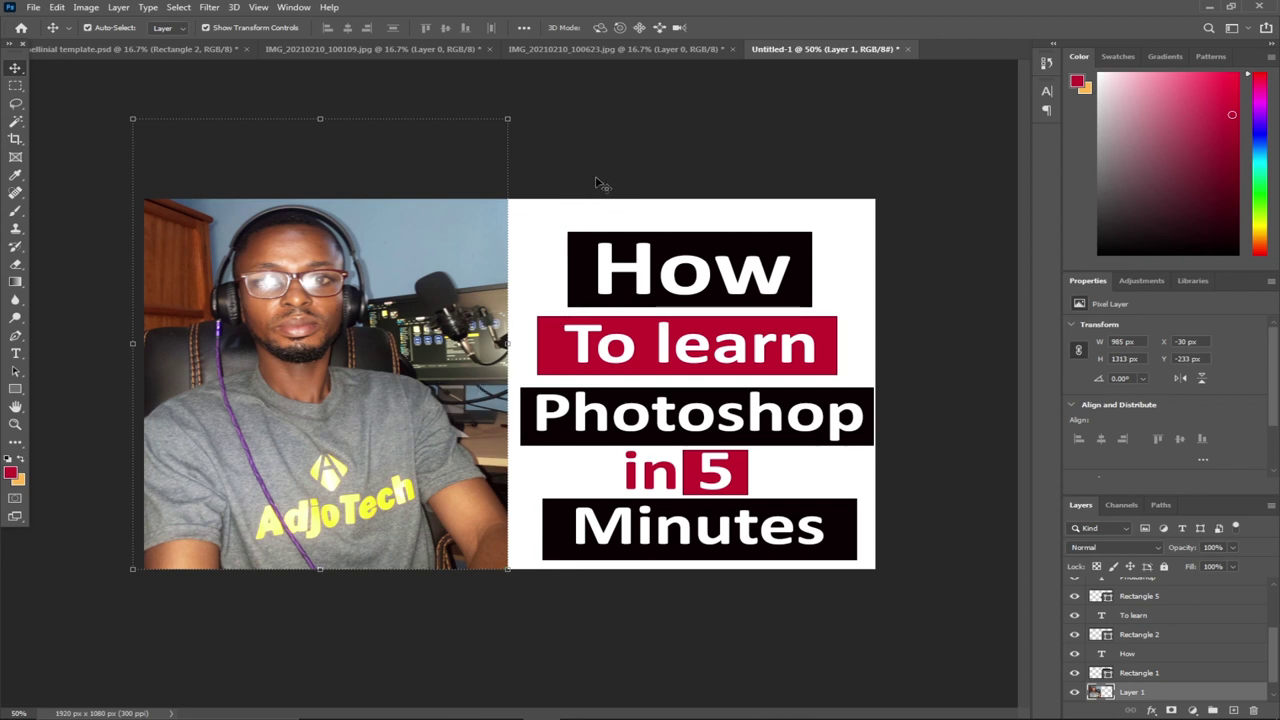
left_click(603, 143)
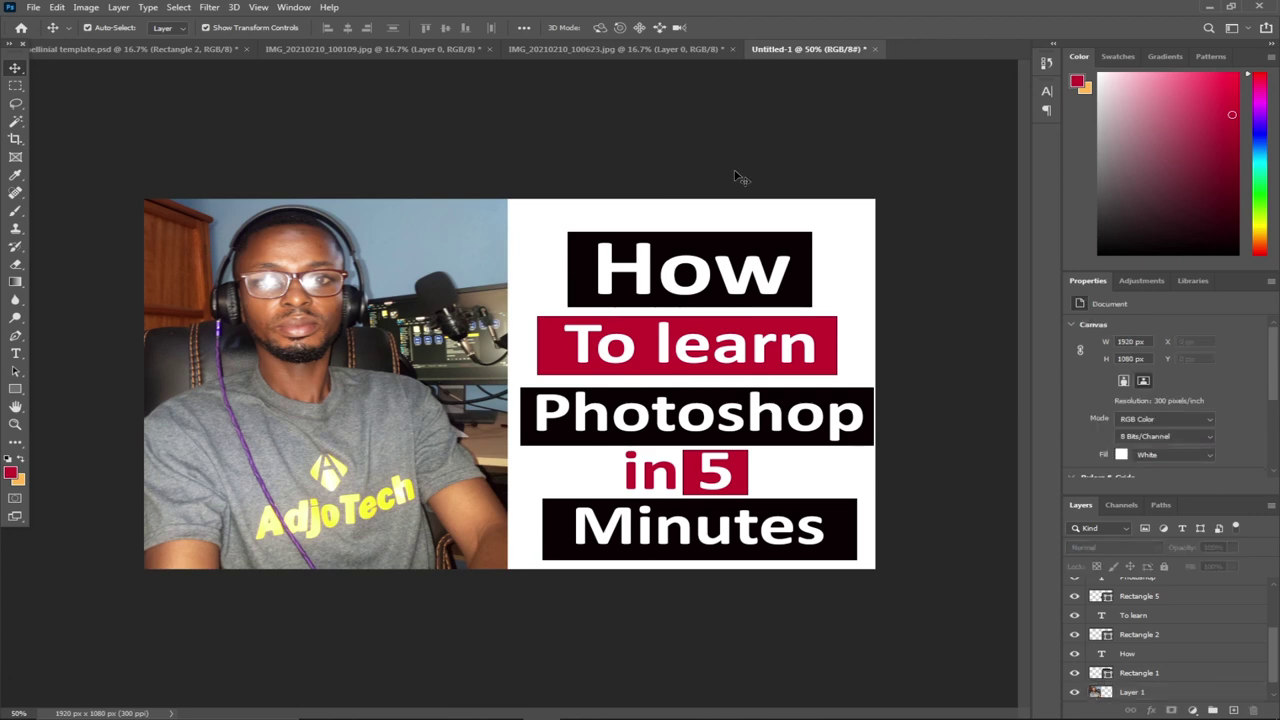
Save the thumbnail as JPEG 'how to' in Desktop > Youtube, accepting the JPEG options.
left_click(35, 7)
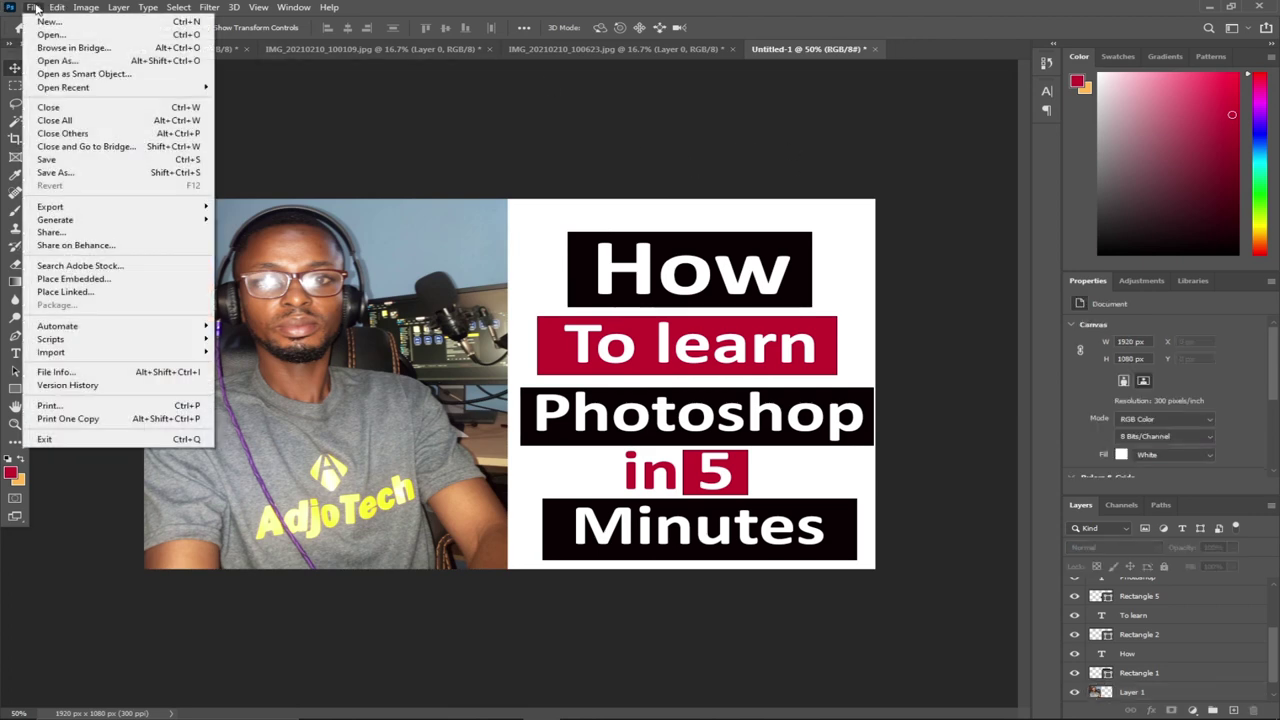
left_click(60, 173)
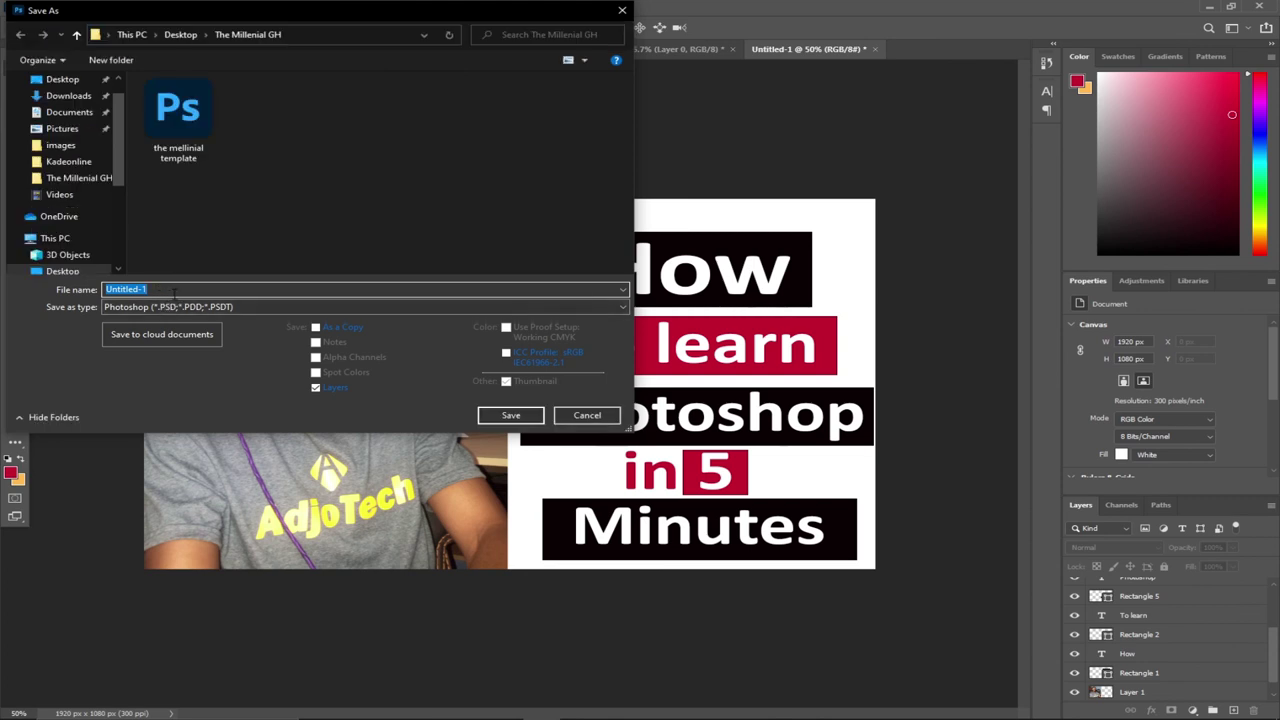
type("H")
type("oww t")
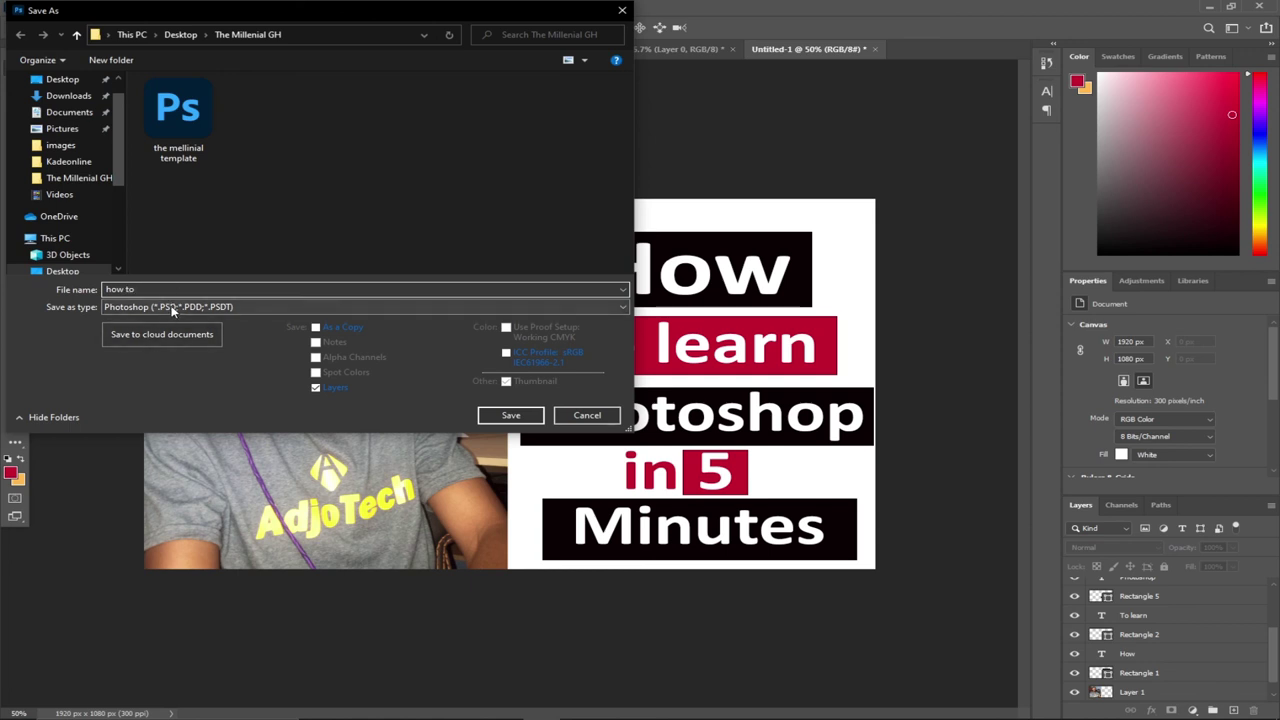
left_click(165, 307)
left_click(193, 413)
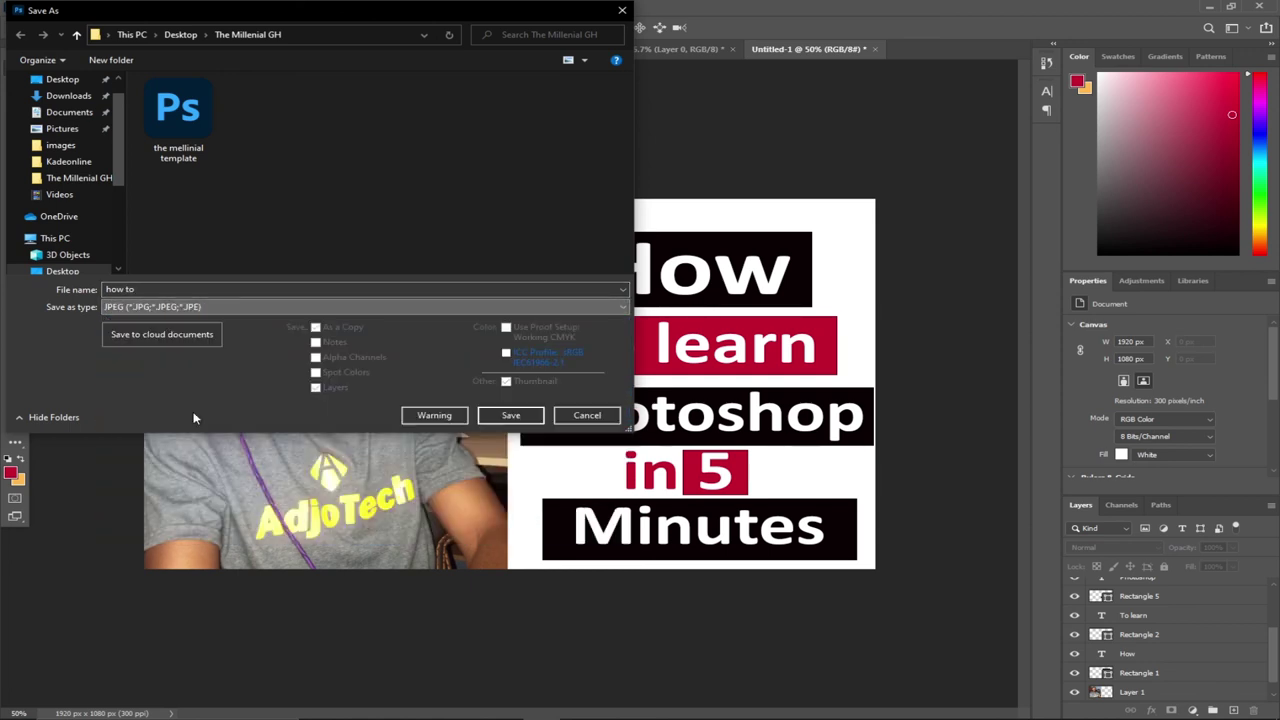
left_click(62, 80)
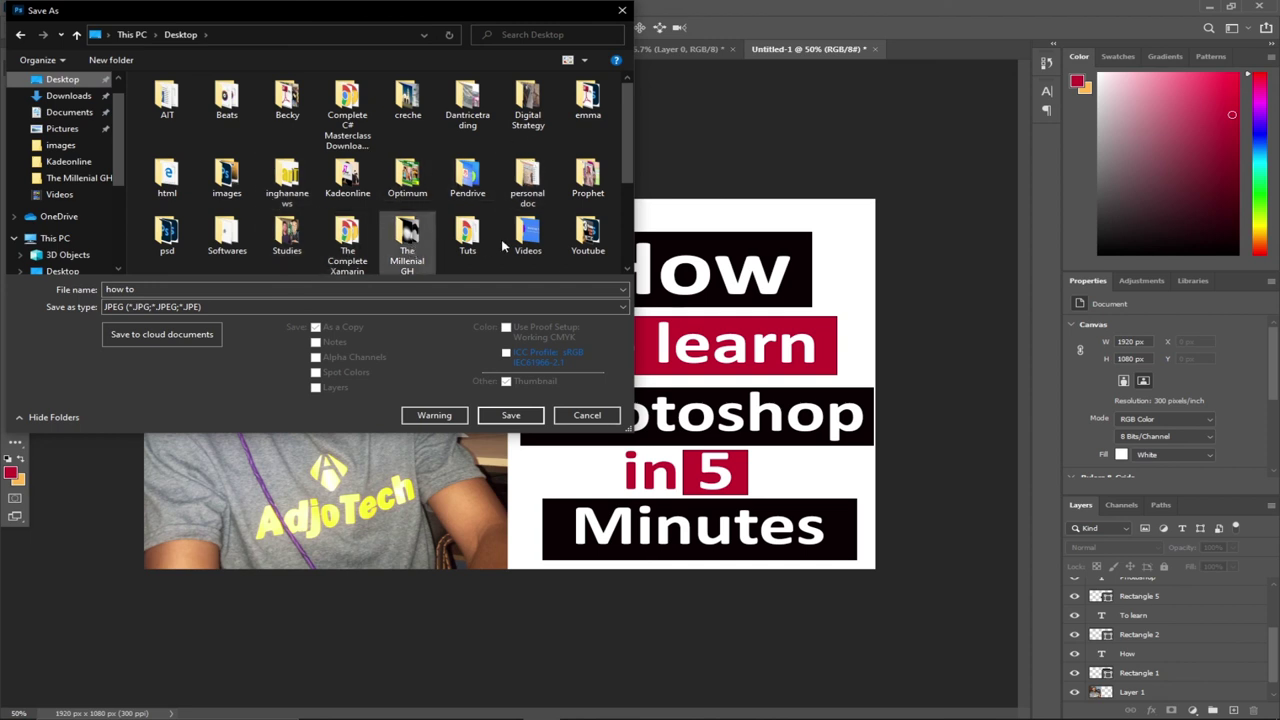
double_click(595, 238)
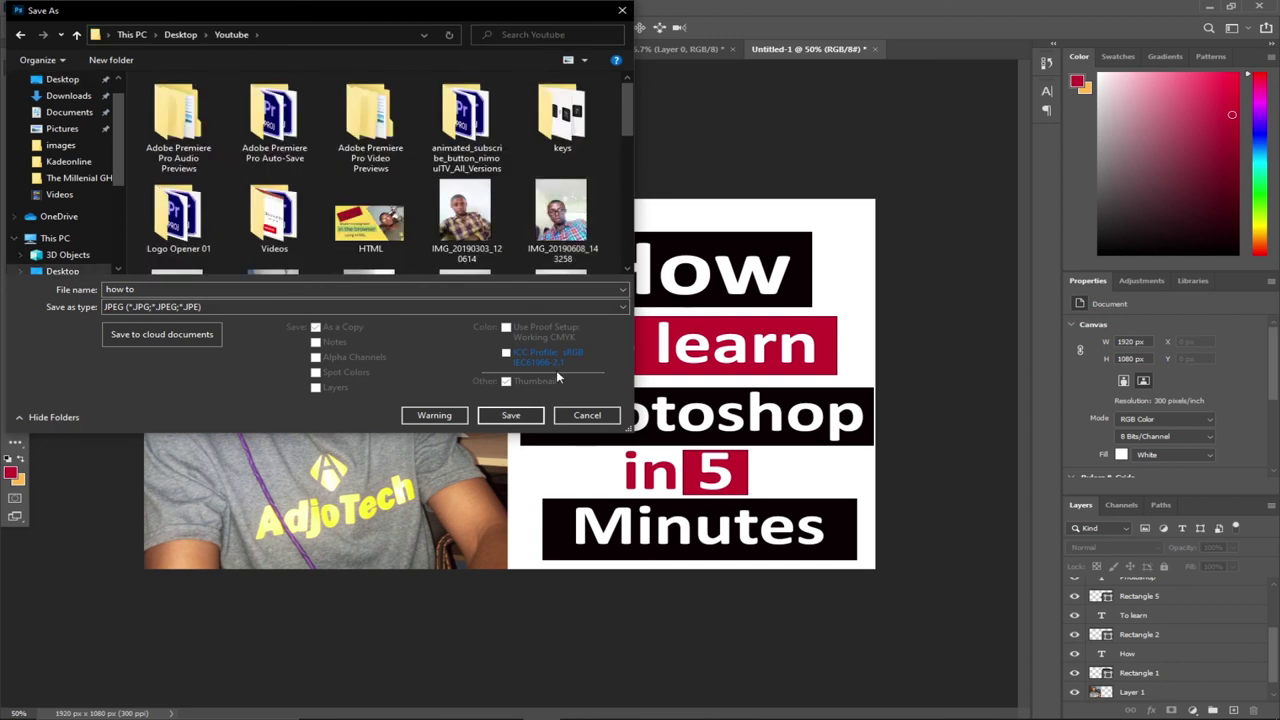
left_click(509, 416)
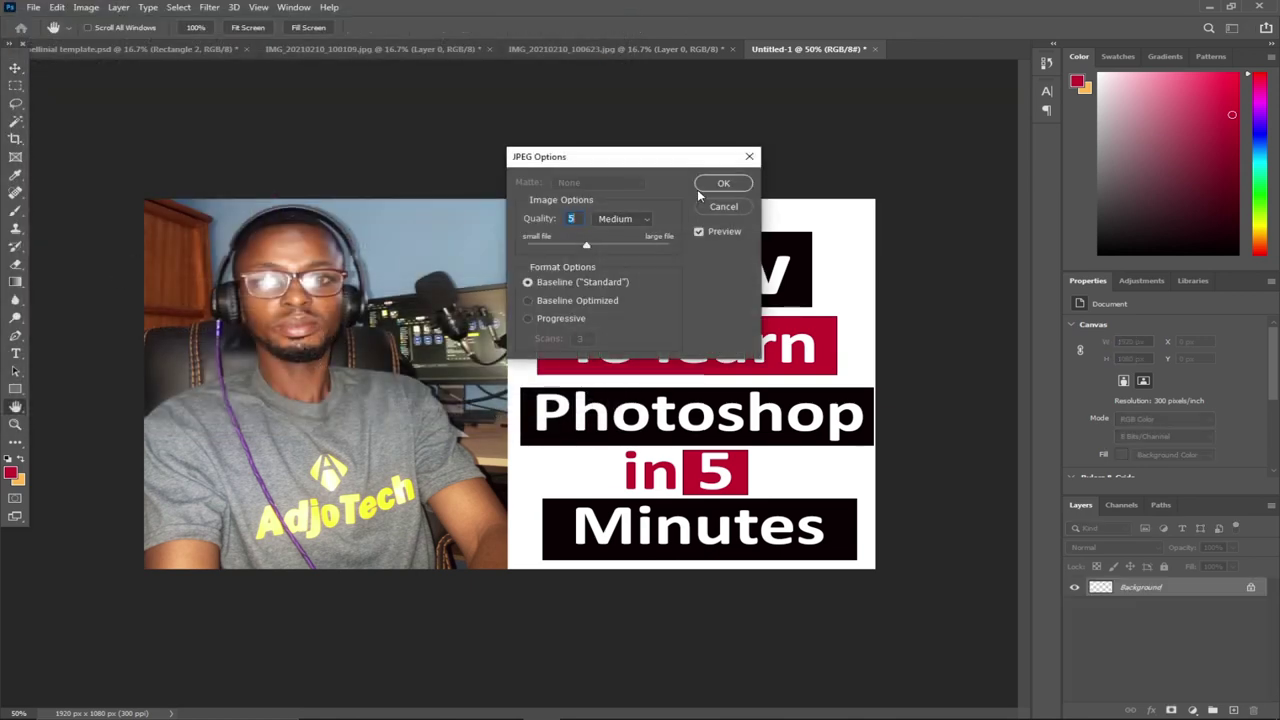
left_click(724, 184)
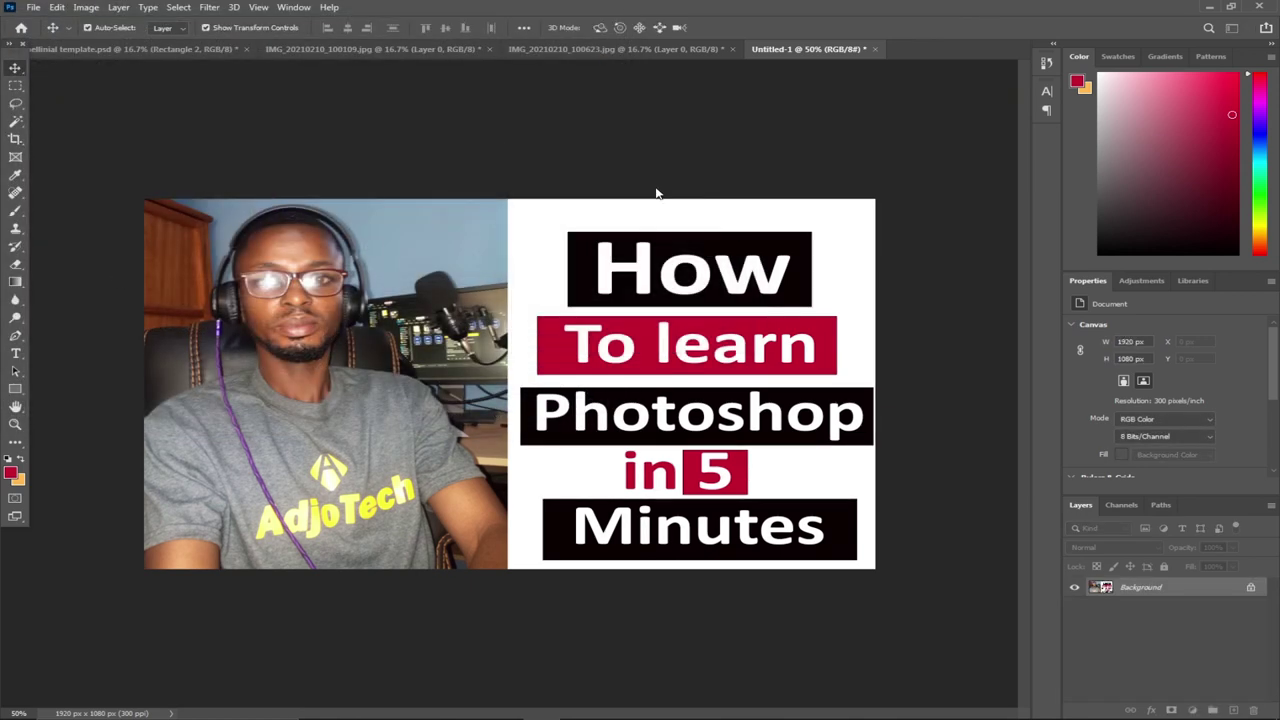